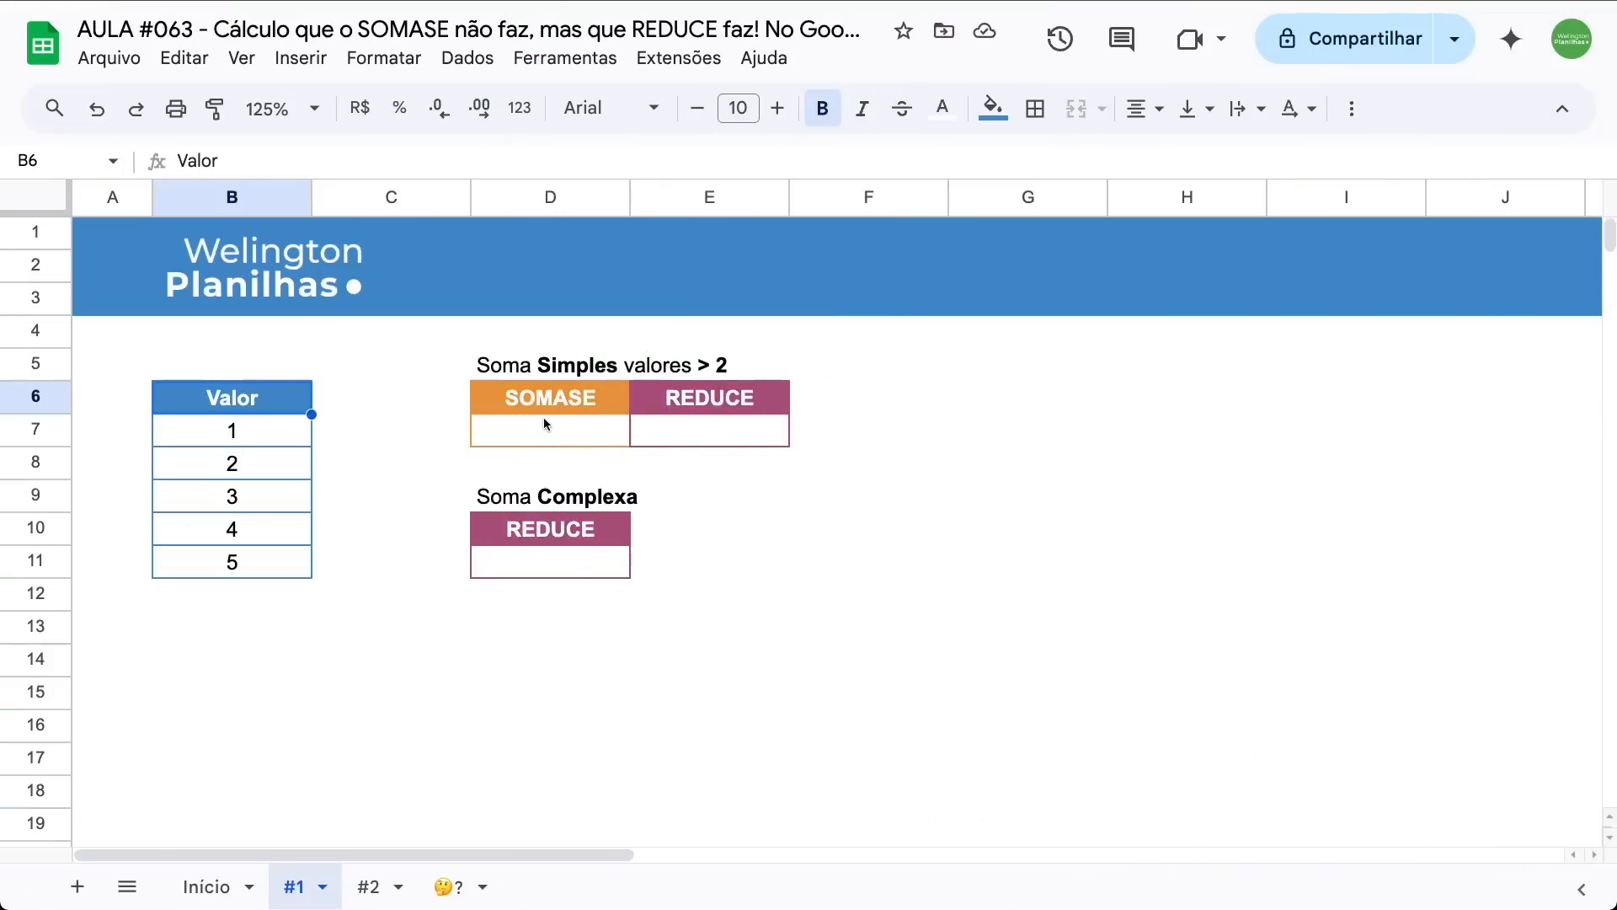
Start a REDUCE formula in cell E7 with initial value 0 and the value range B7:B11
{"action": "left_click", "coordinate": [543, 429]}
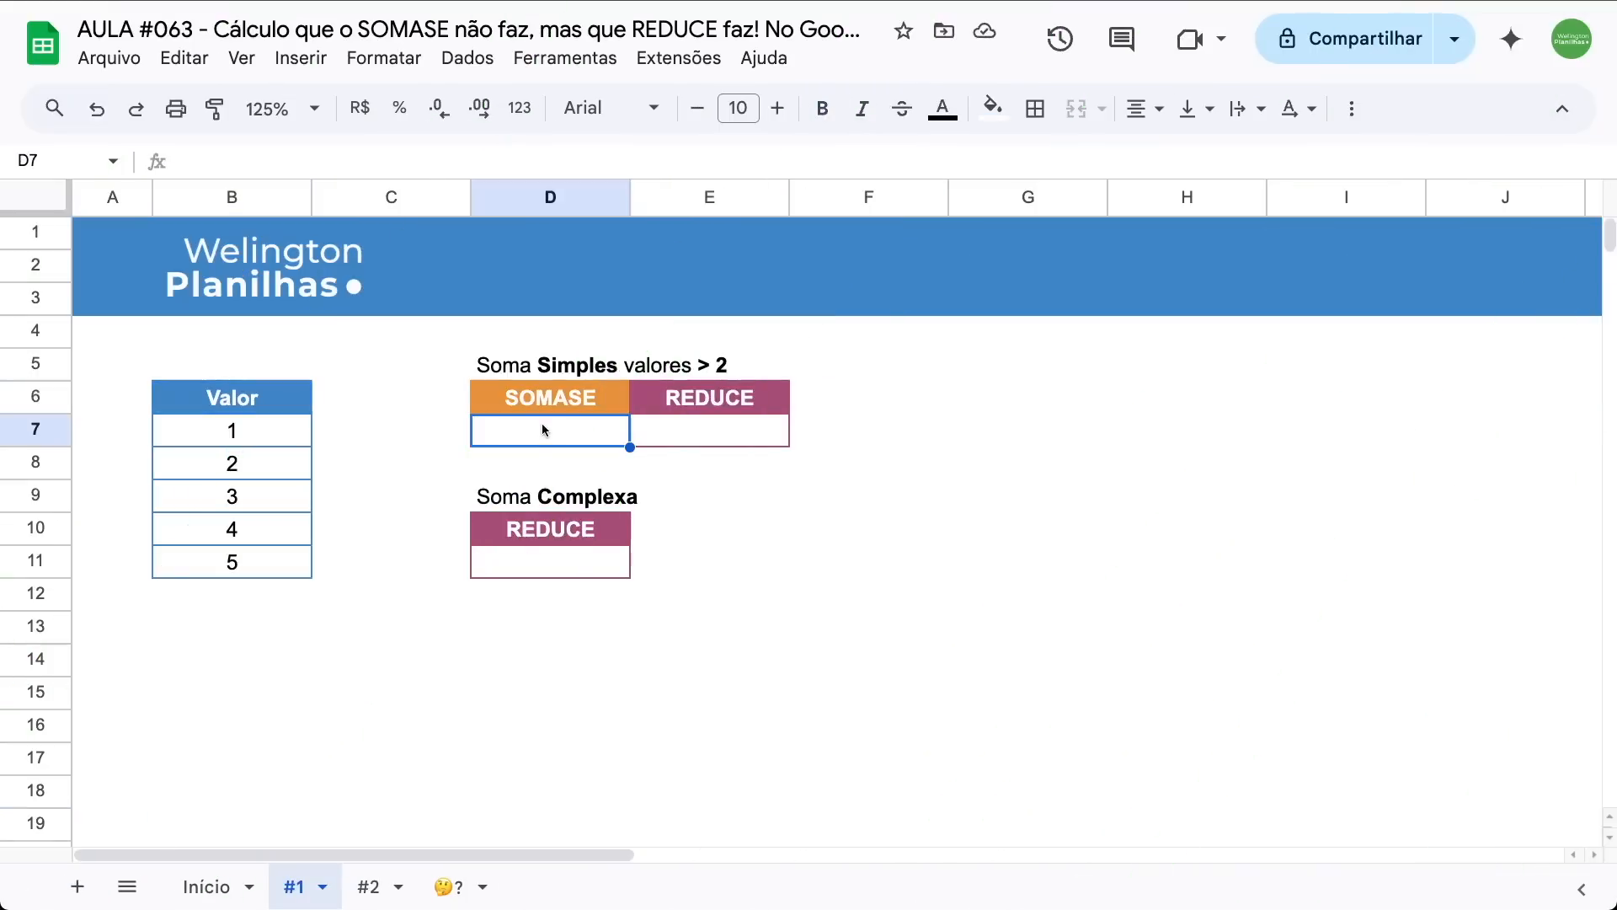
{"action": "left_click", "coordinate": [659, 431]}
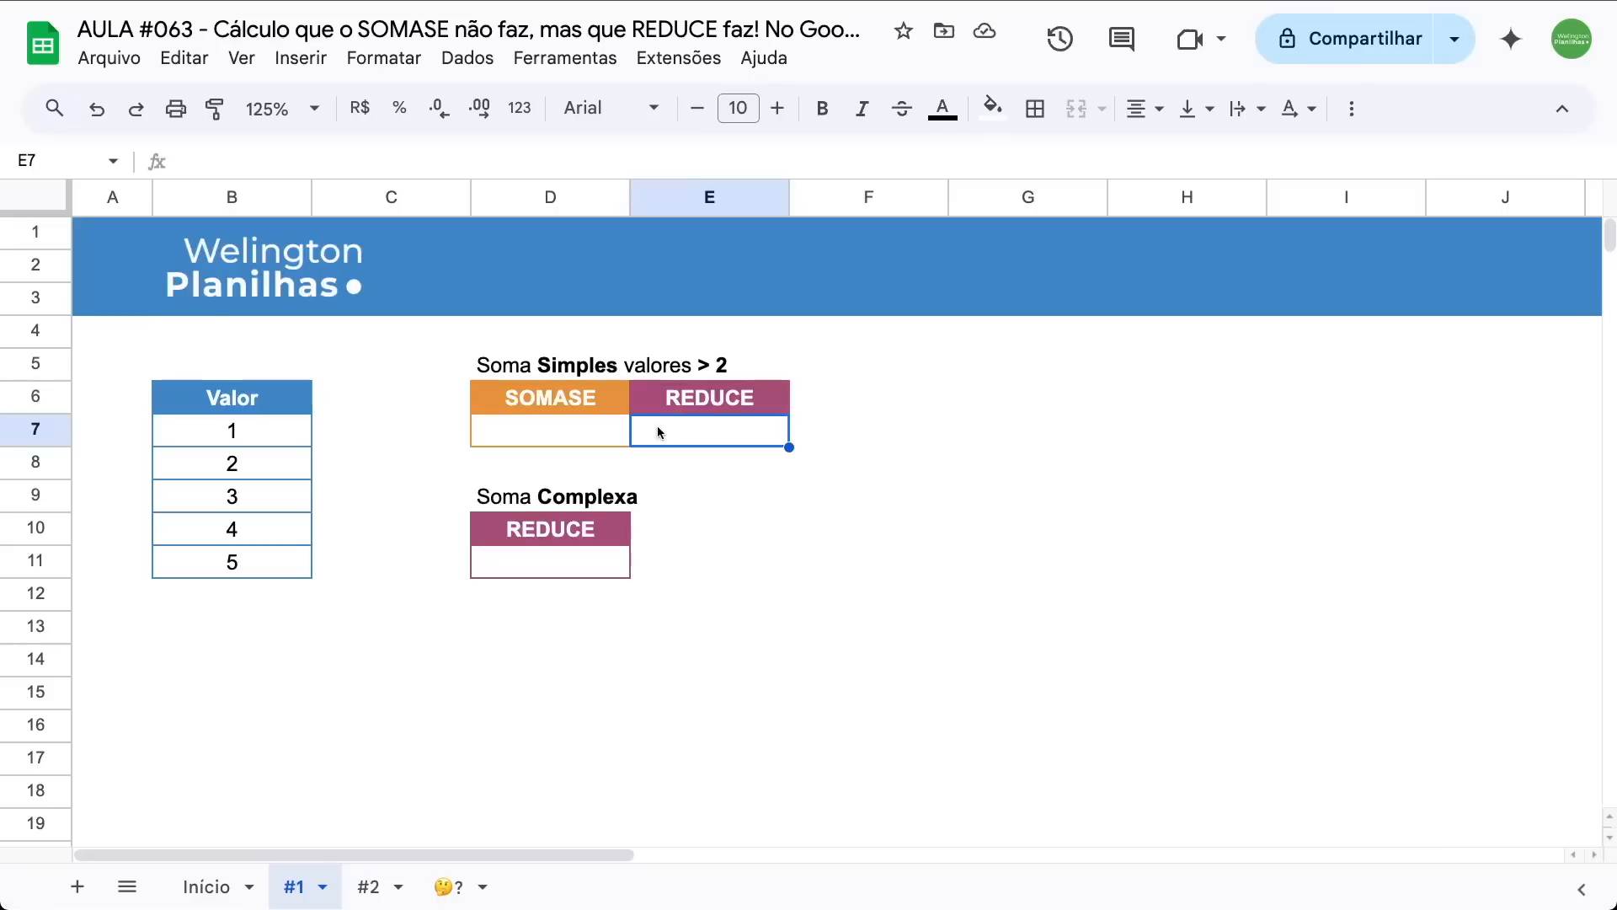
{"action": "type", "text": "="}
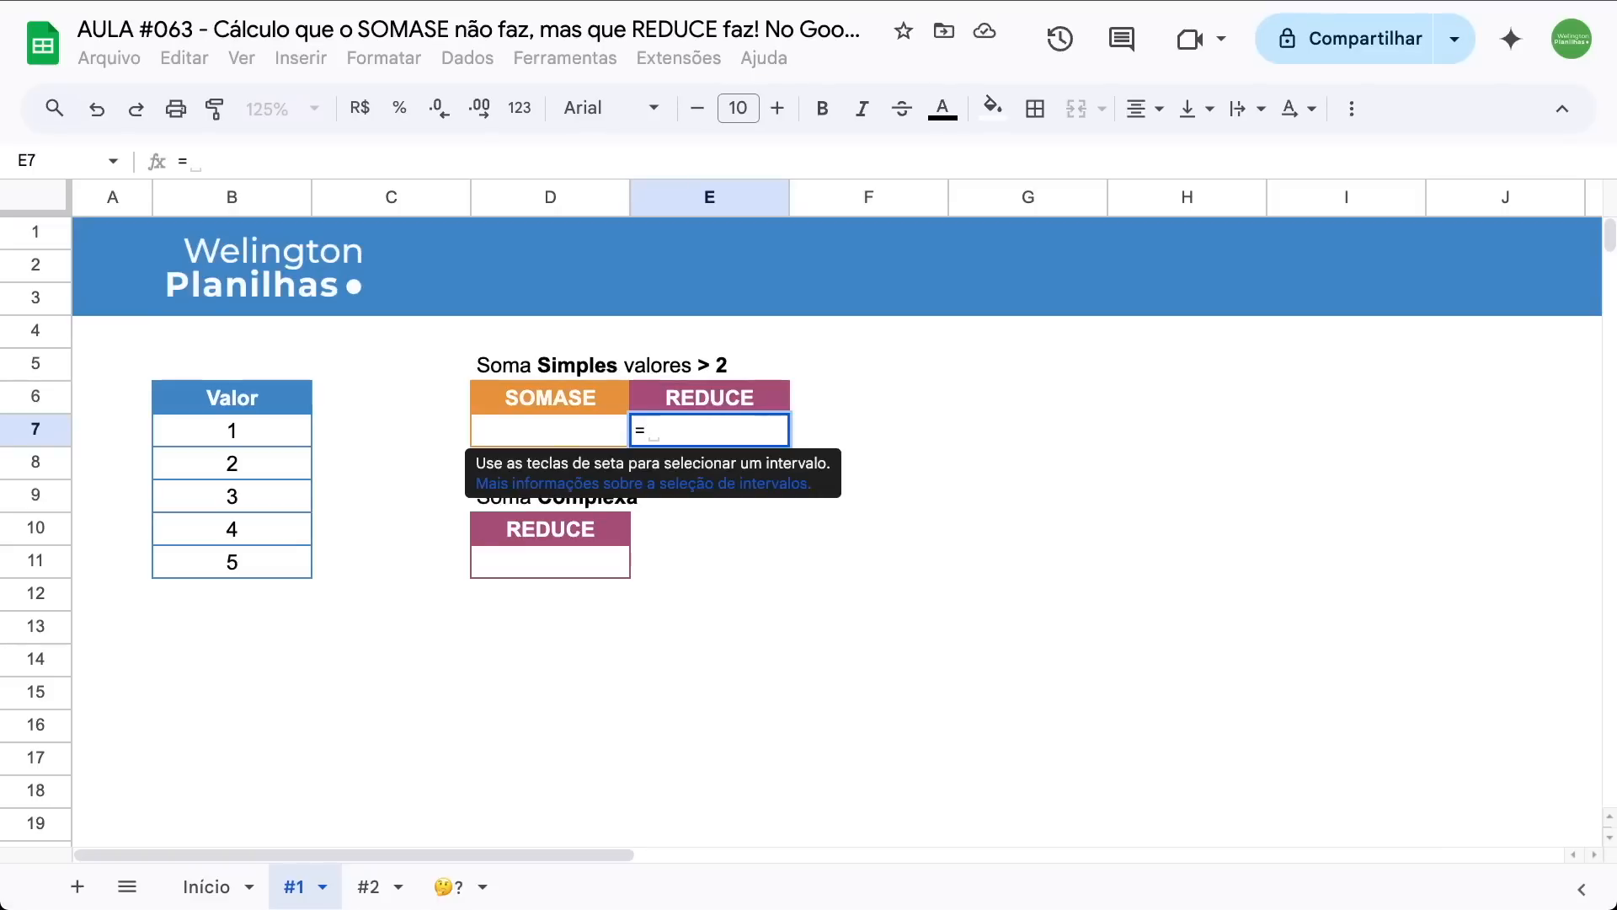
{"action": "type", "text": "red"}
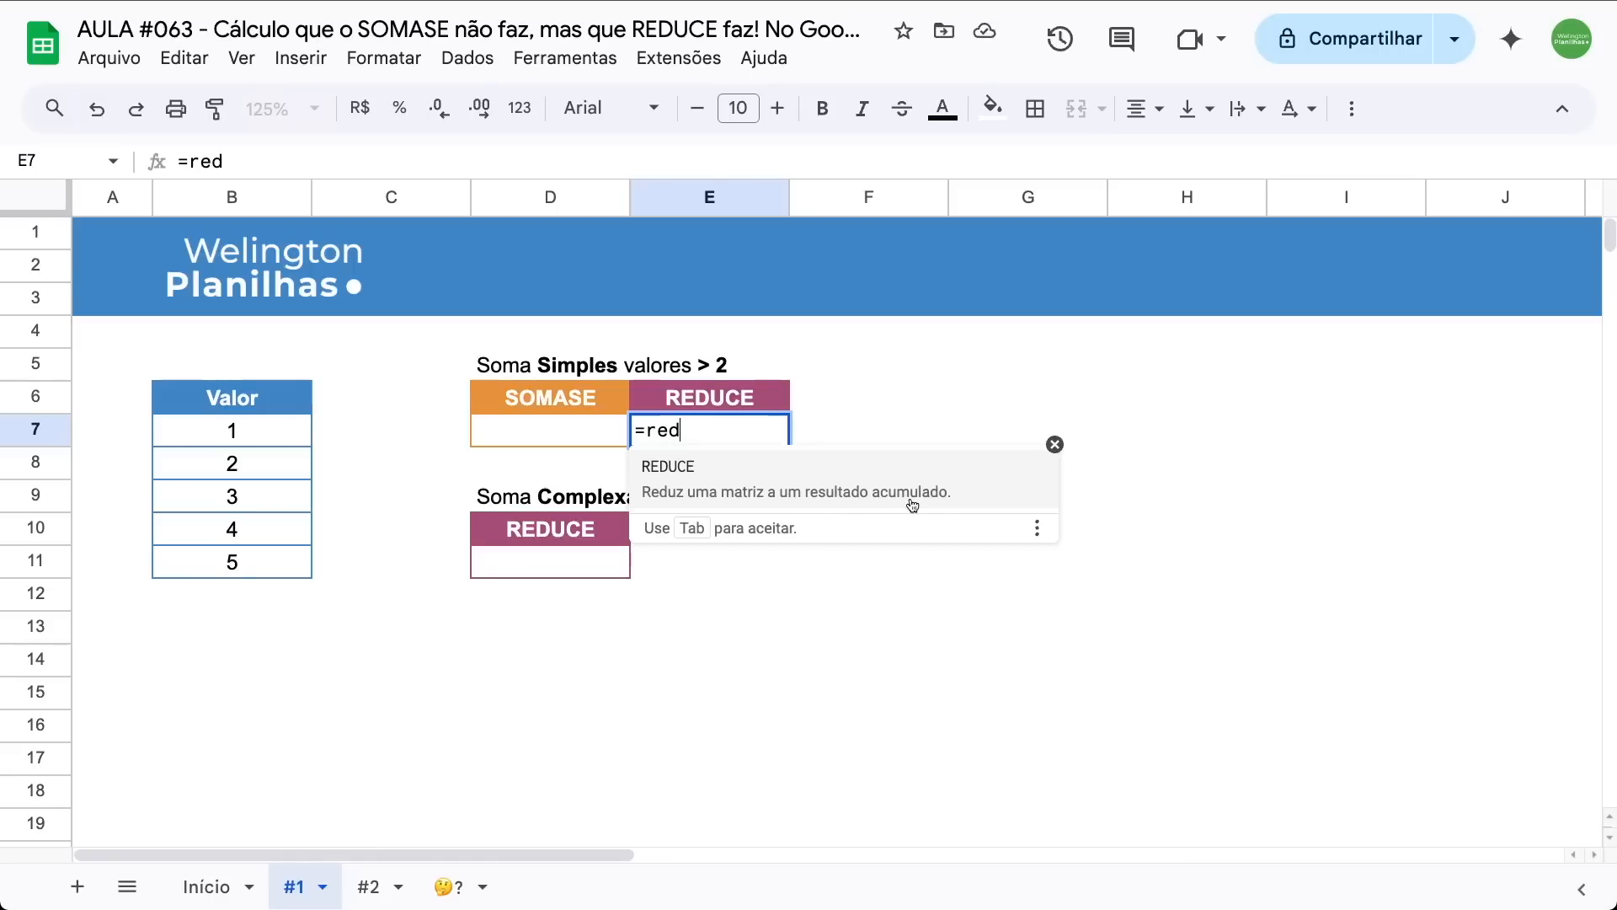
{"action": "left_click", "coordinate": [762, 488]}
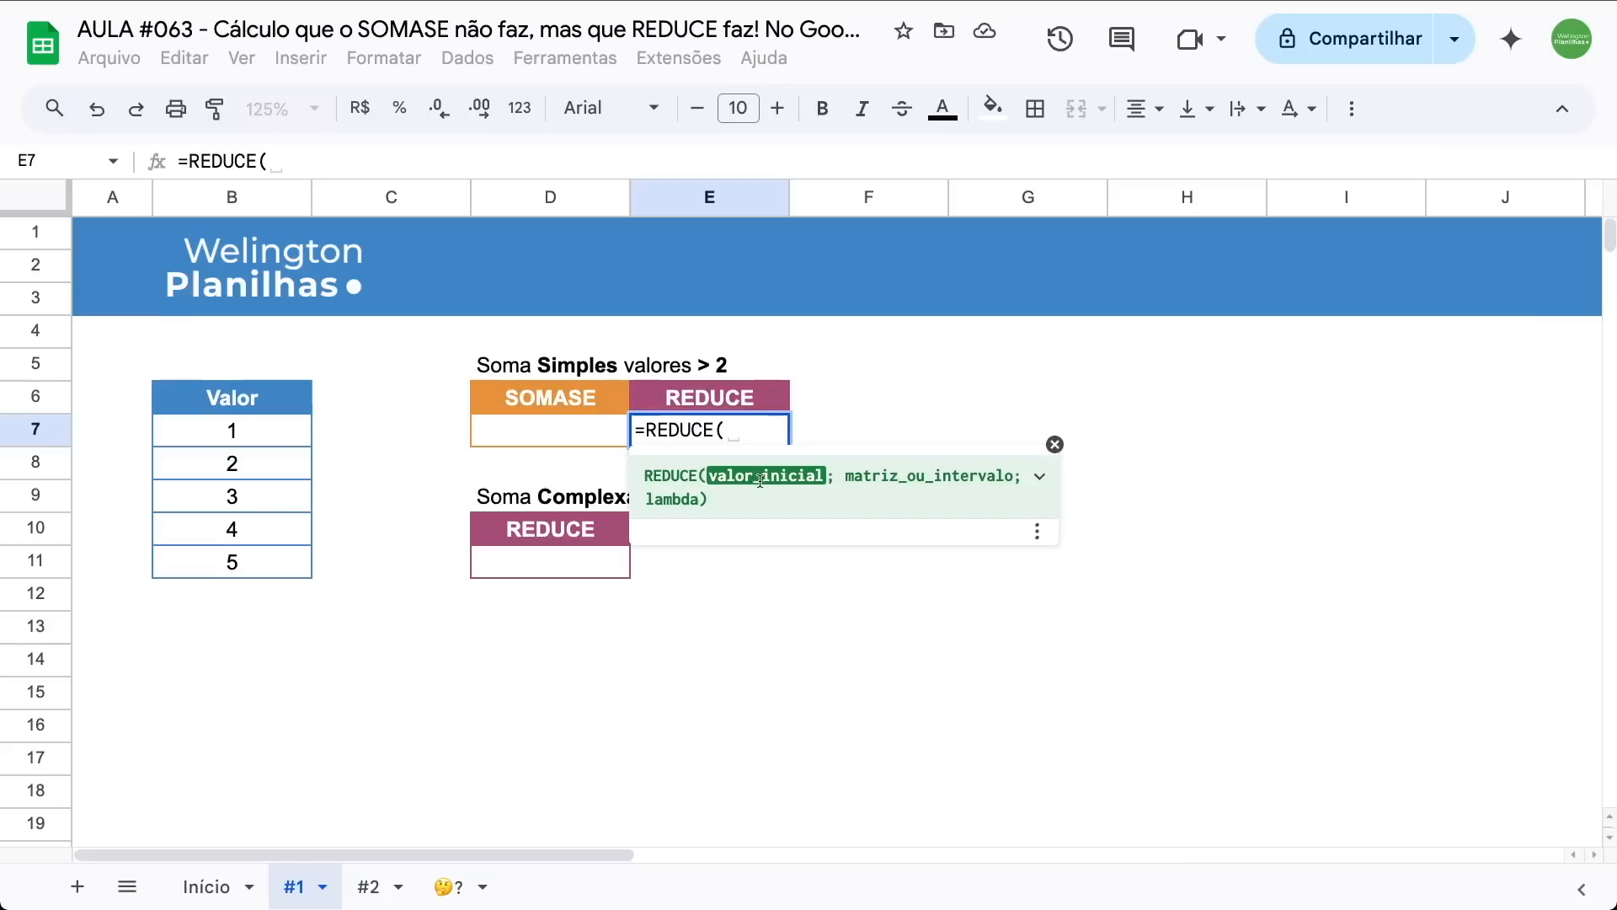
{"action": "type", "text": "0"}
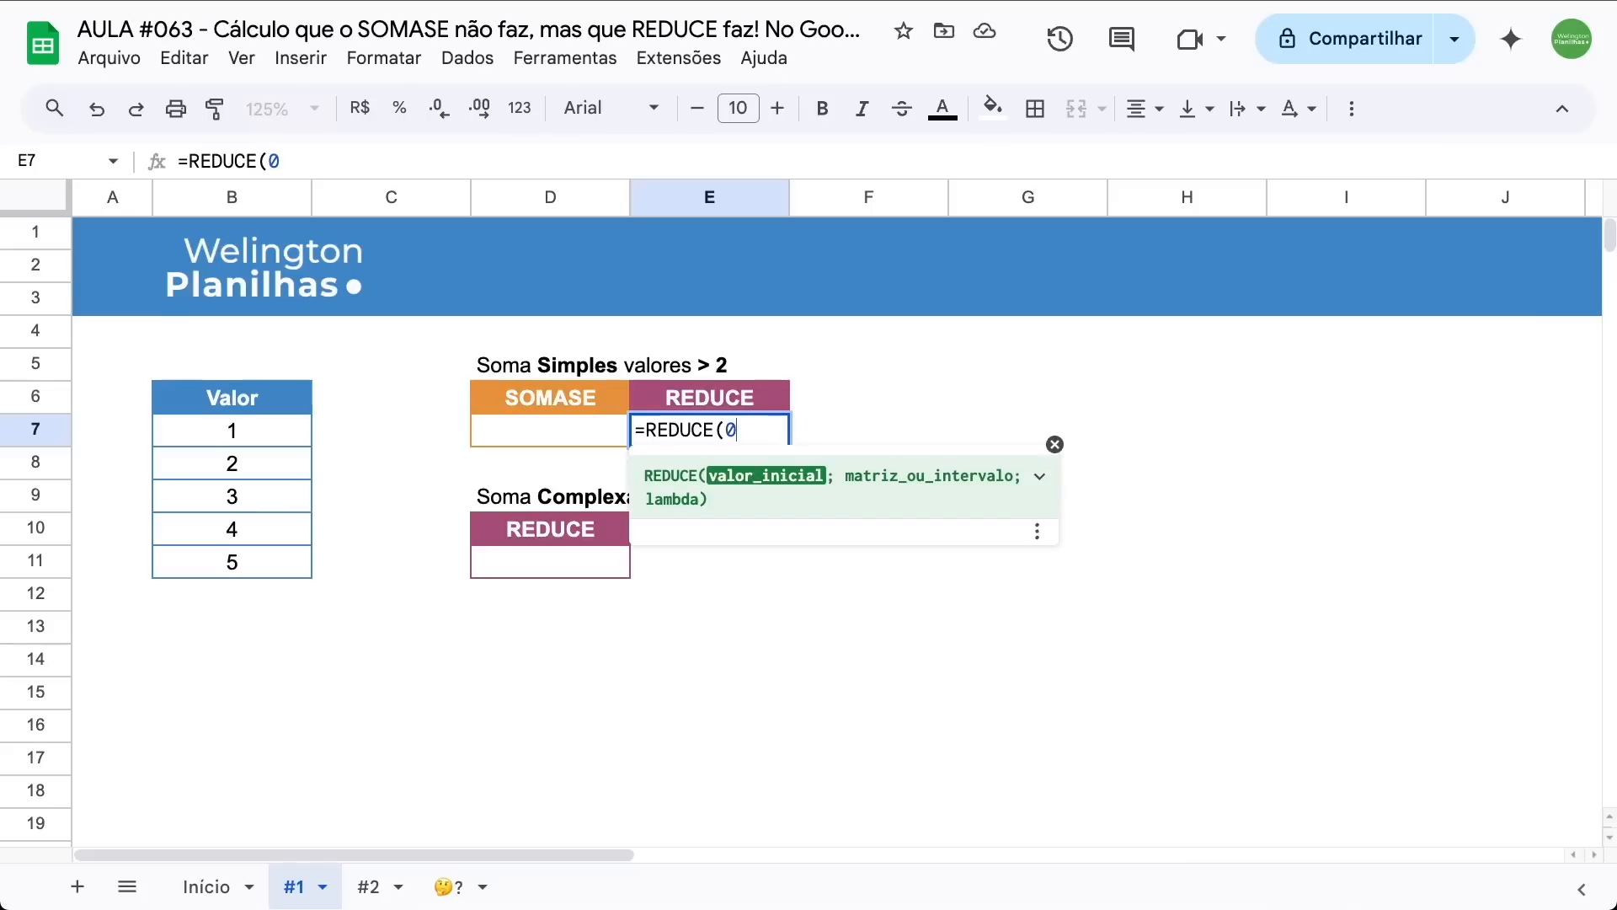
{"action": "type", "text": ";"}
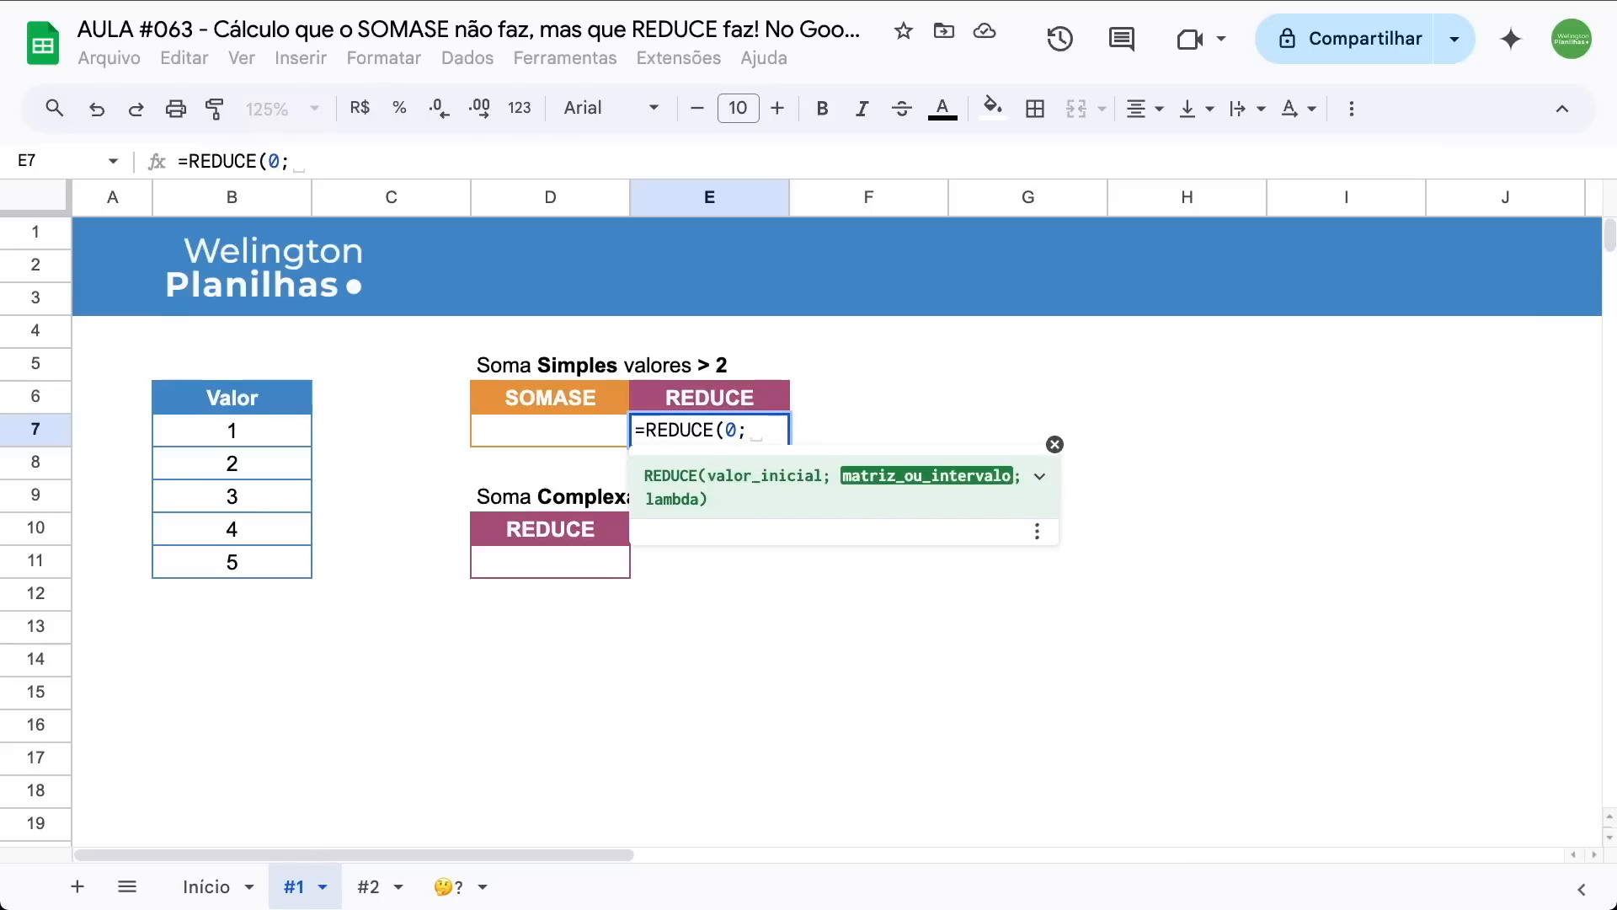
{"action": "left_click_drag", "start_coordinate": [224, 431], "coordinate": [225, 566]}
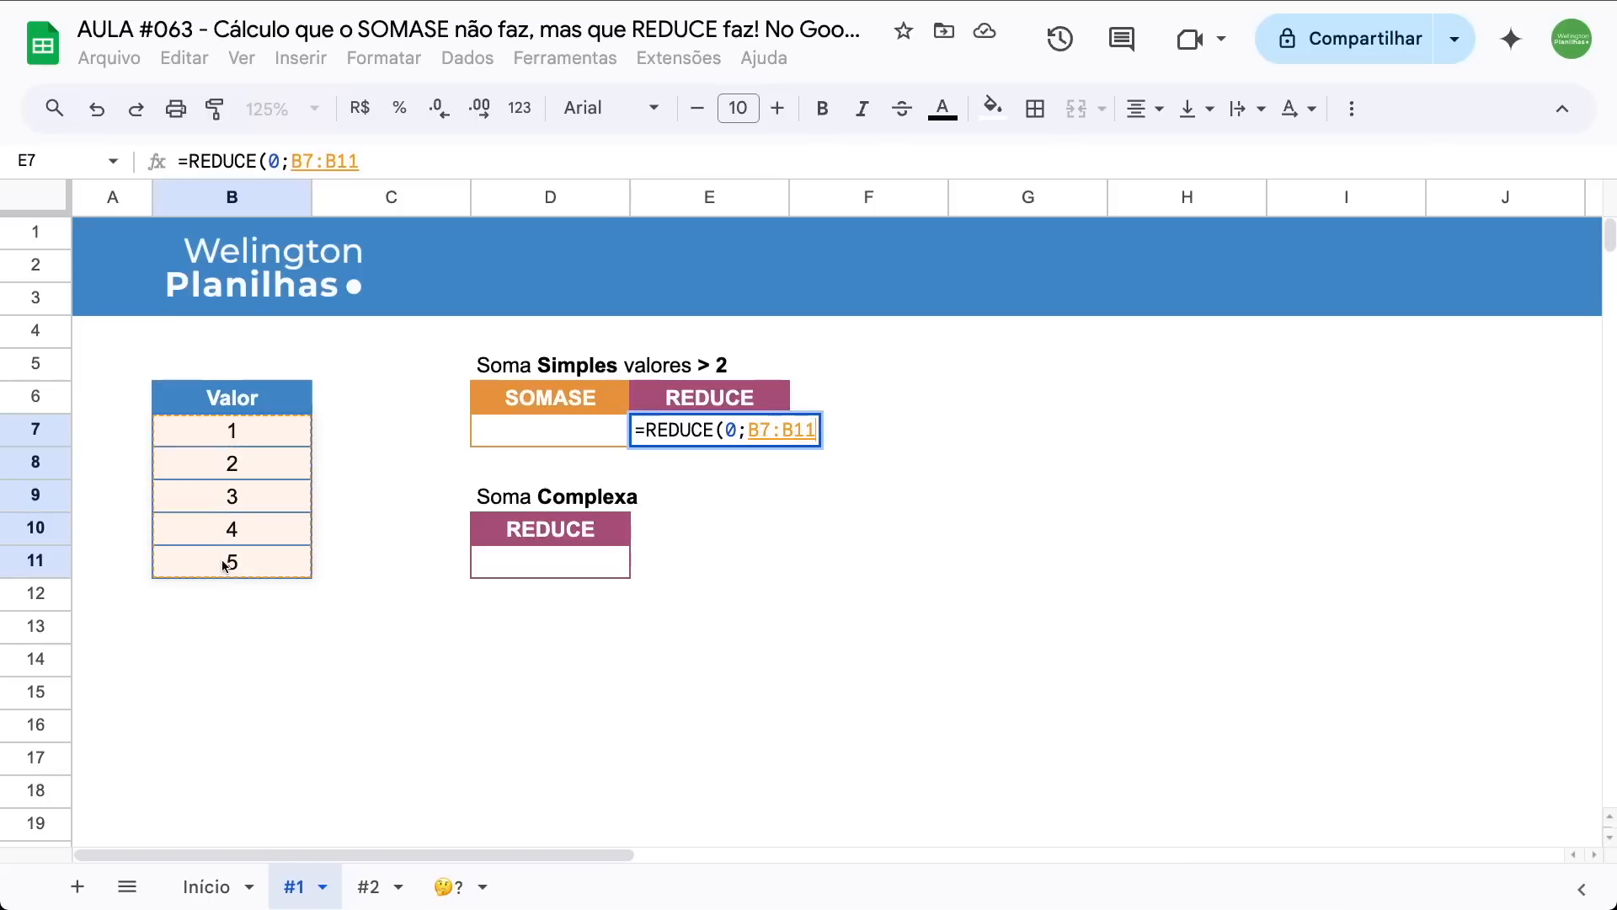
{"action": "type", "text": ";"}
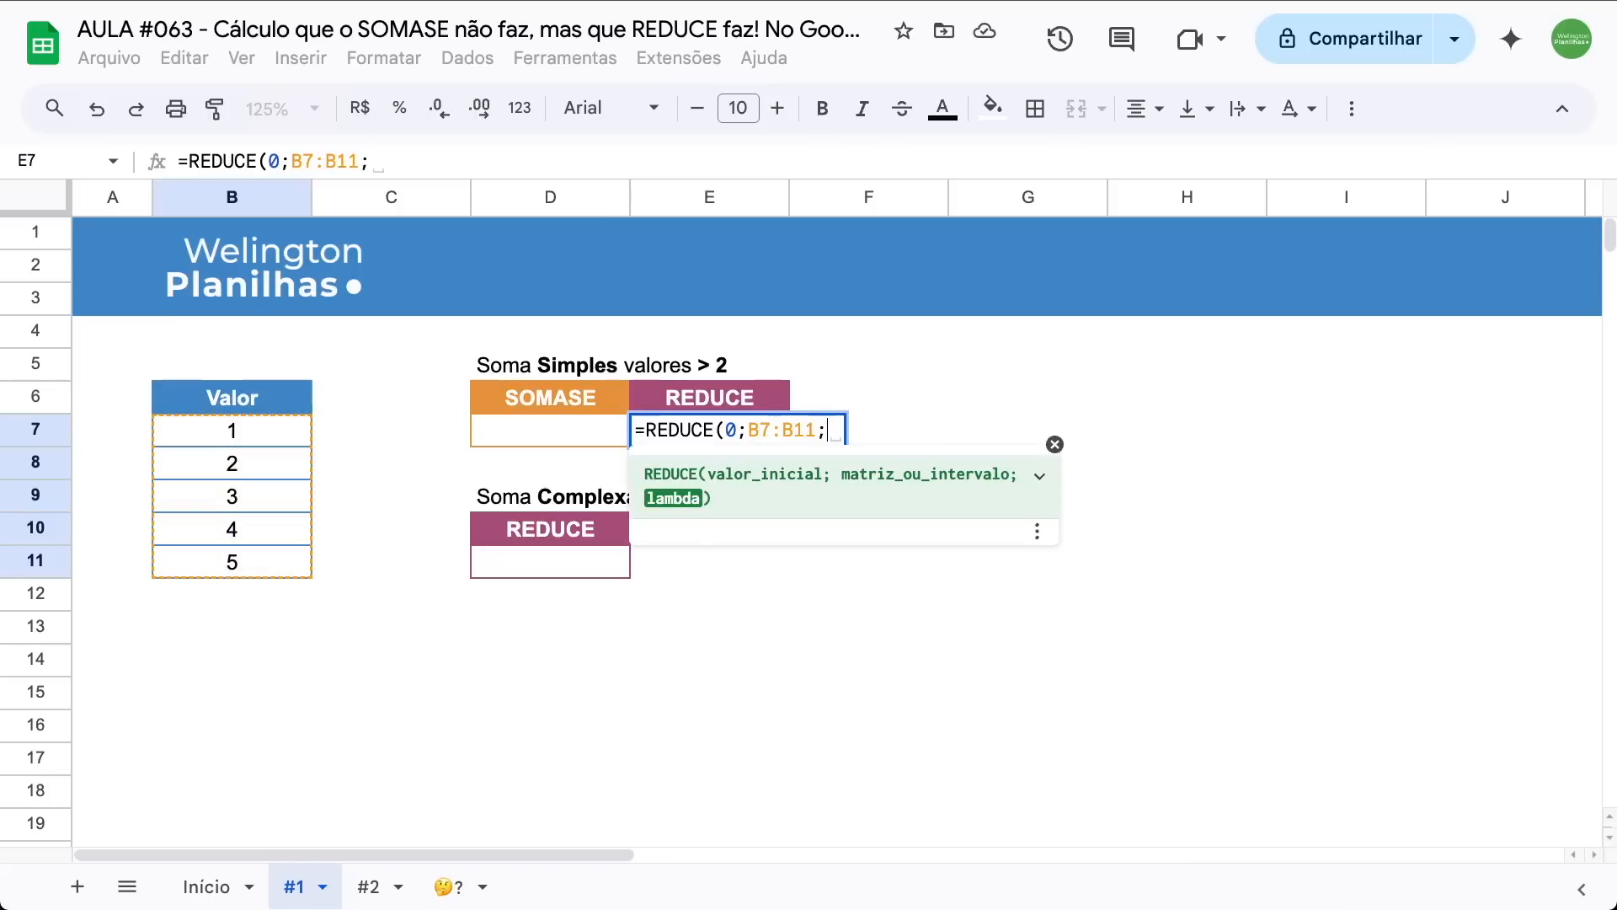
Add a LAMBDA with the parameter names a and b as the third argument of the REDUCE formula
{"action": "type", "text": "lam"}
{"action": "key", "text": "Tab"}
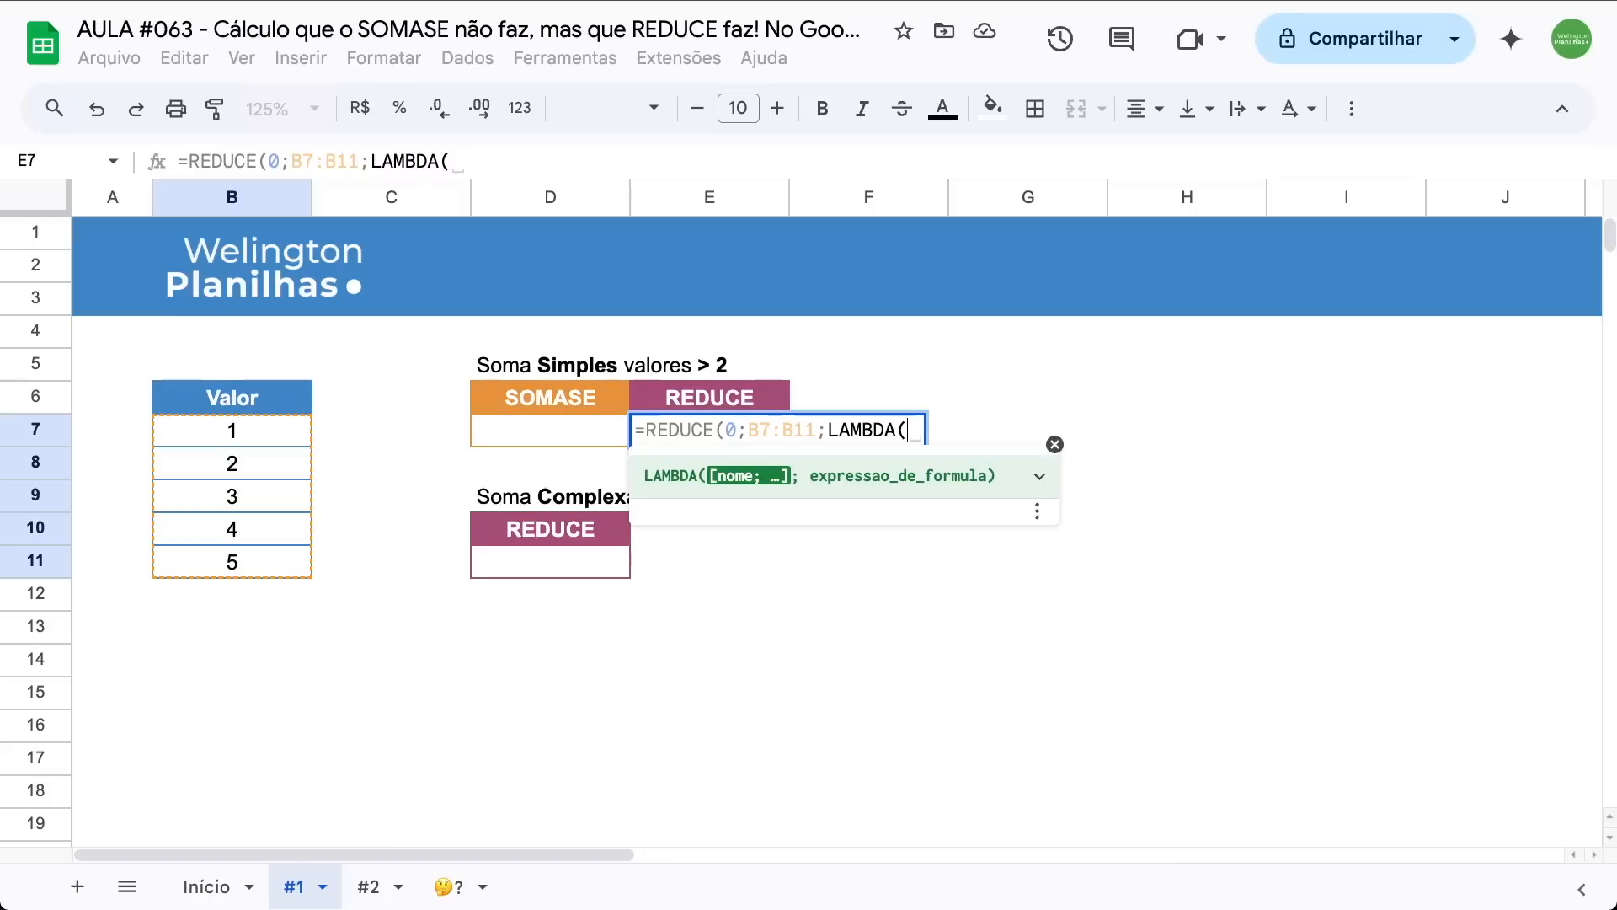
{"action": "type", "text": "a"}
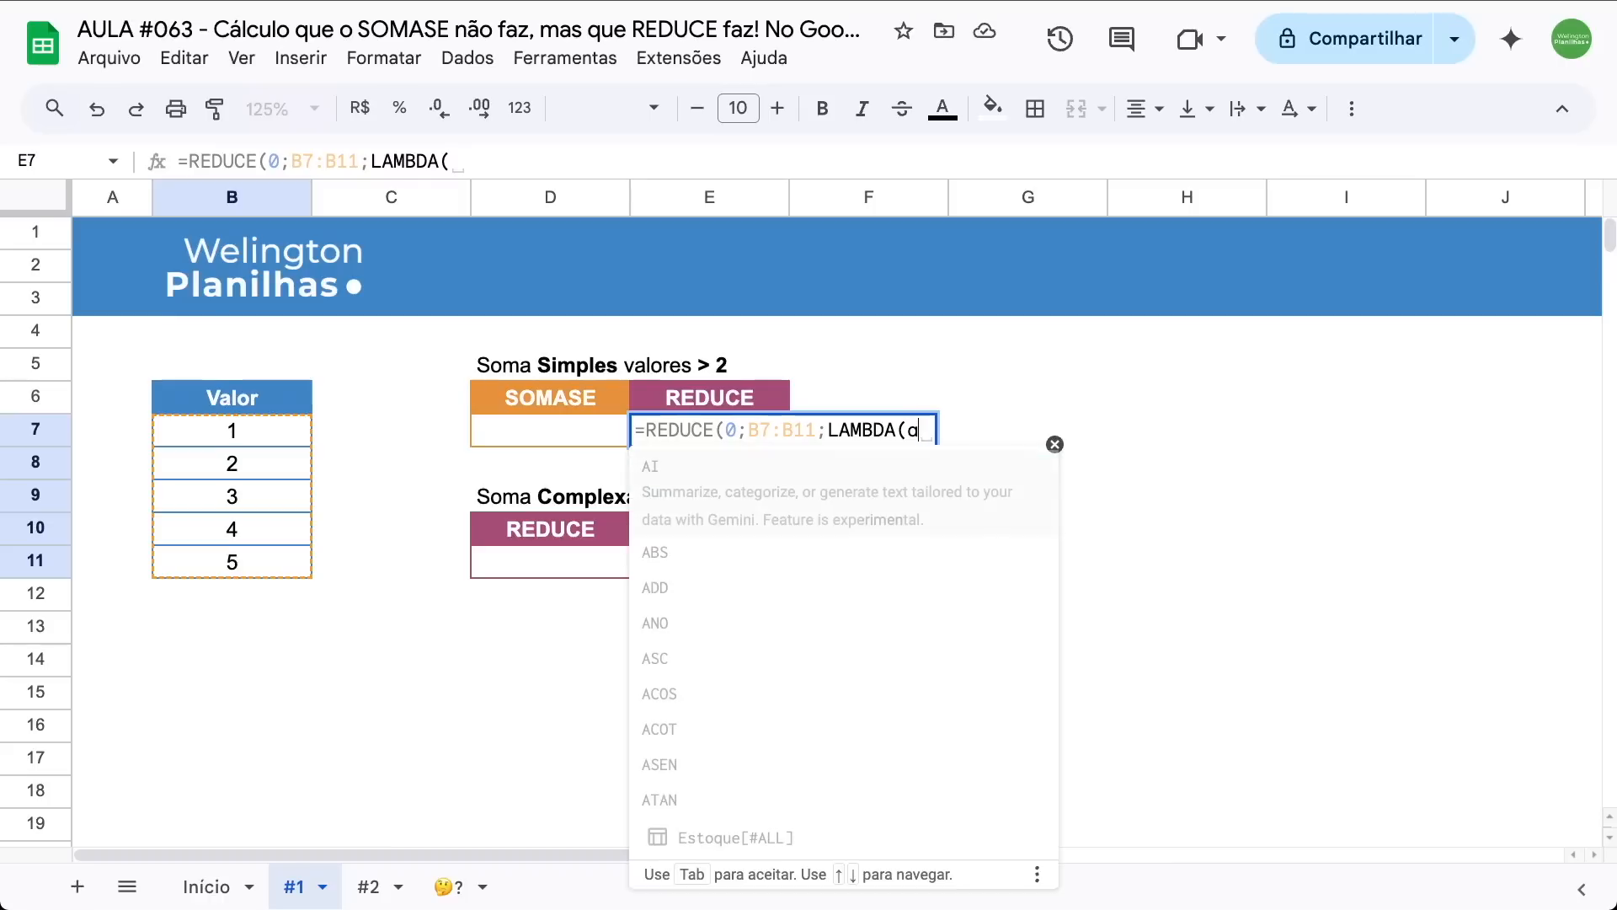
{"action": "type", "text": ";b"}
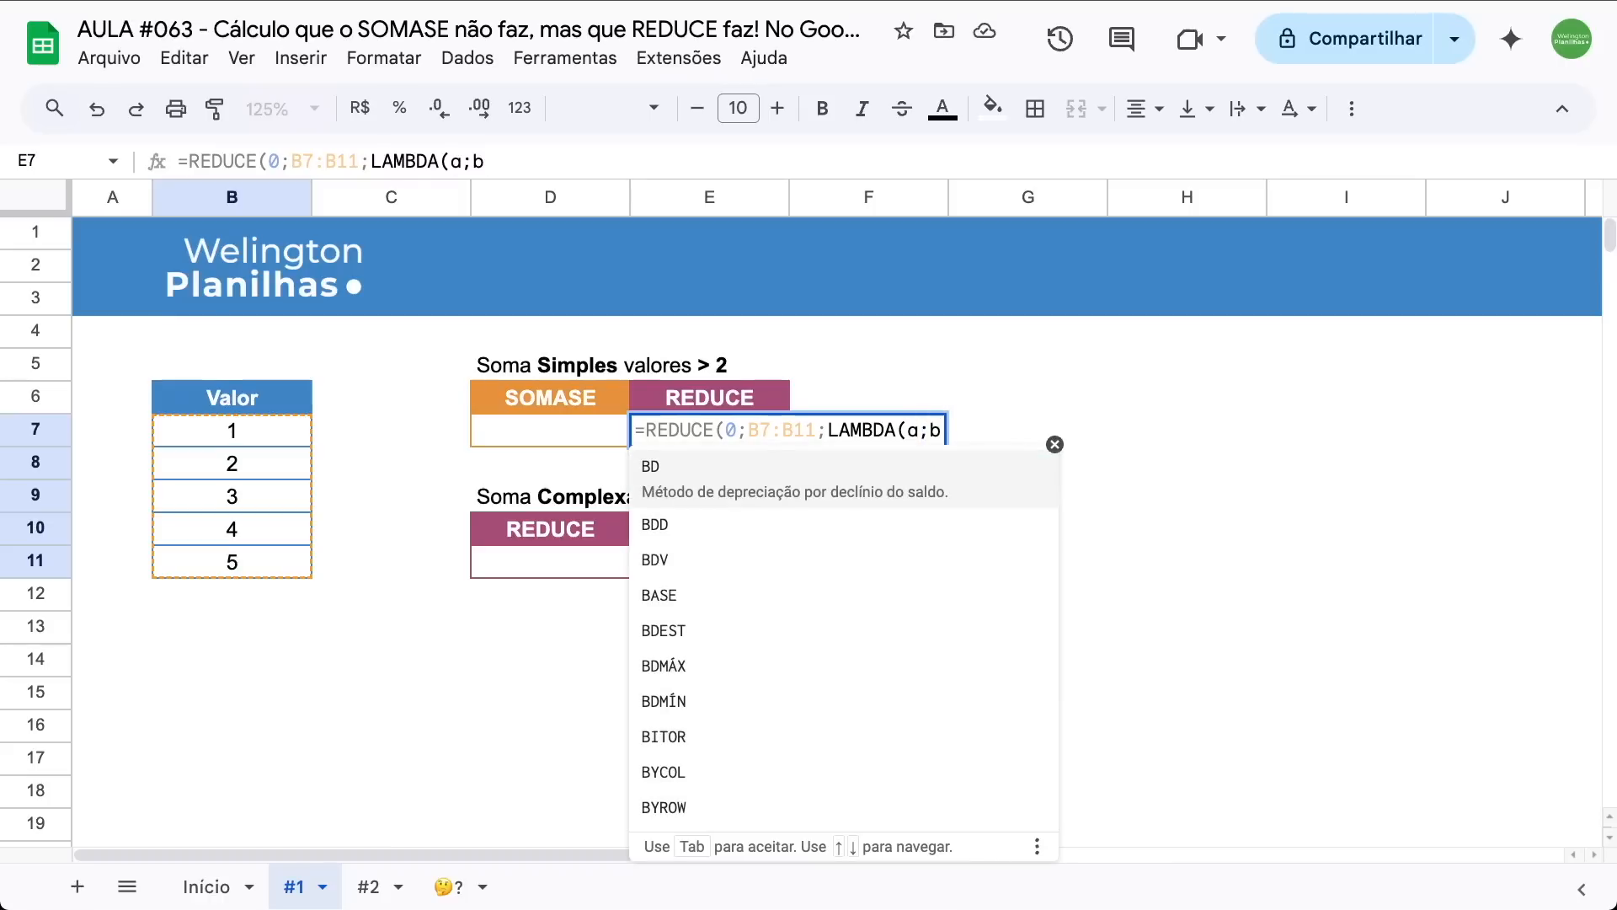
{"action": "type", "text": ";"}
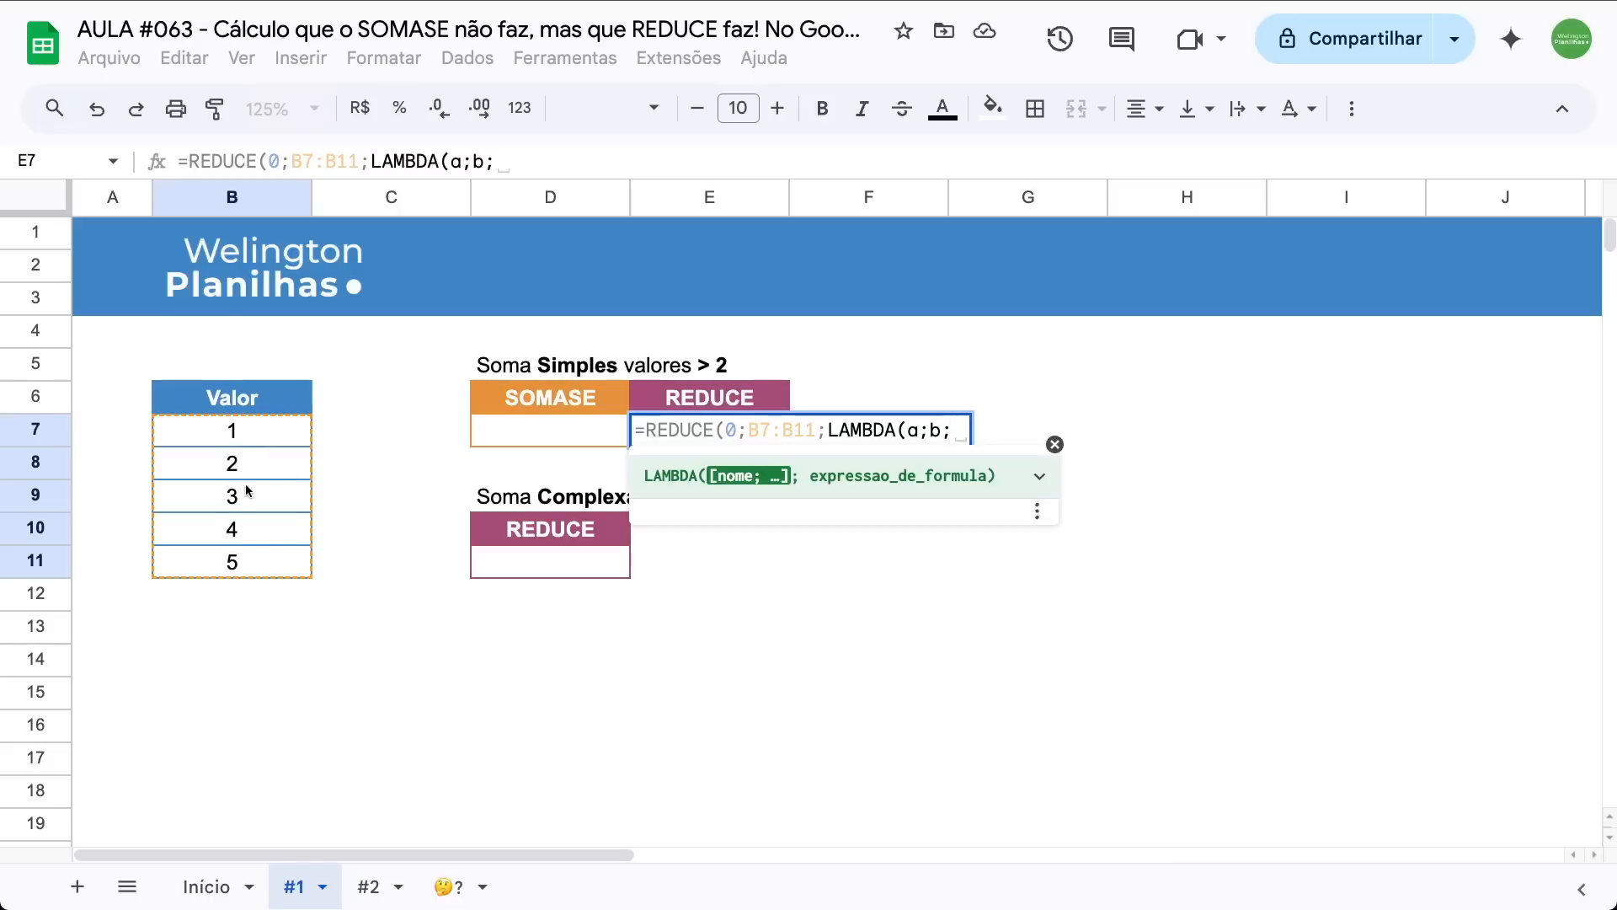
Complete the LAMBDA with the expression SE(b>2;a+b;a) and enter the finished REDUCE formula in E7
{"action": "type", "text": "se"}
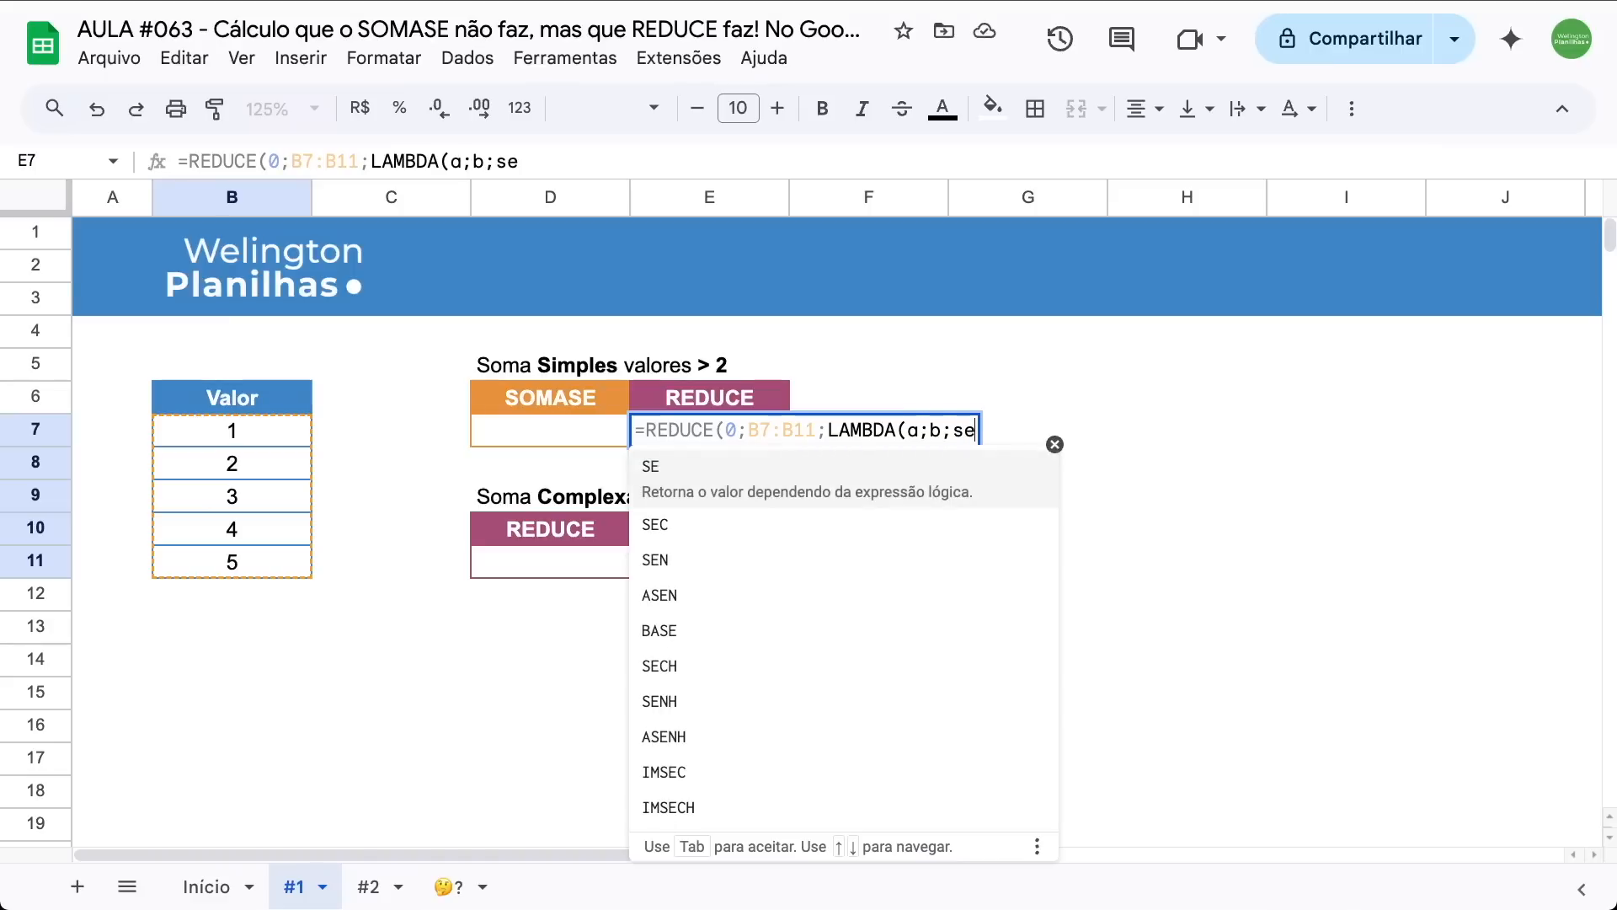
{"action": "key", "text": "Tab"}
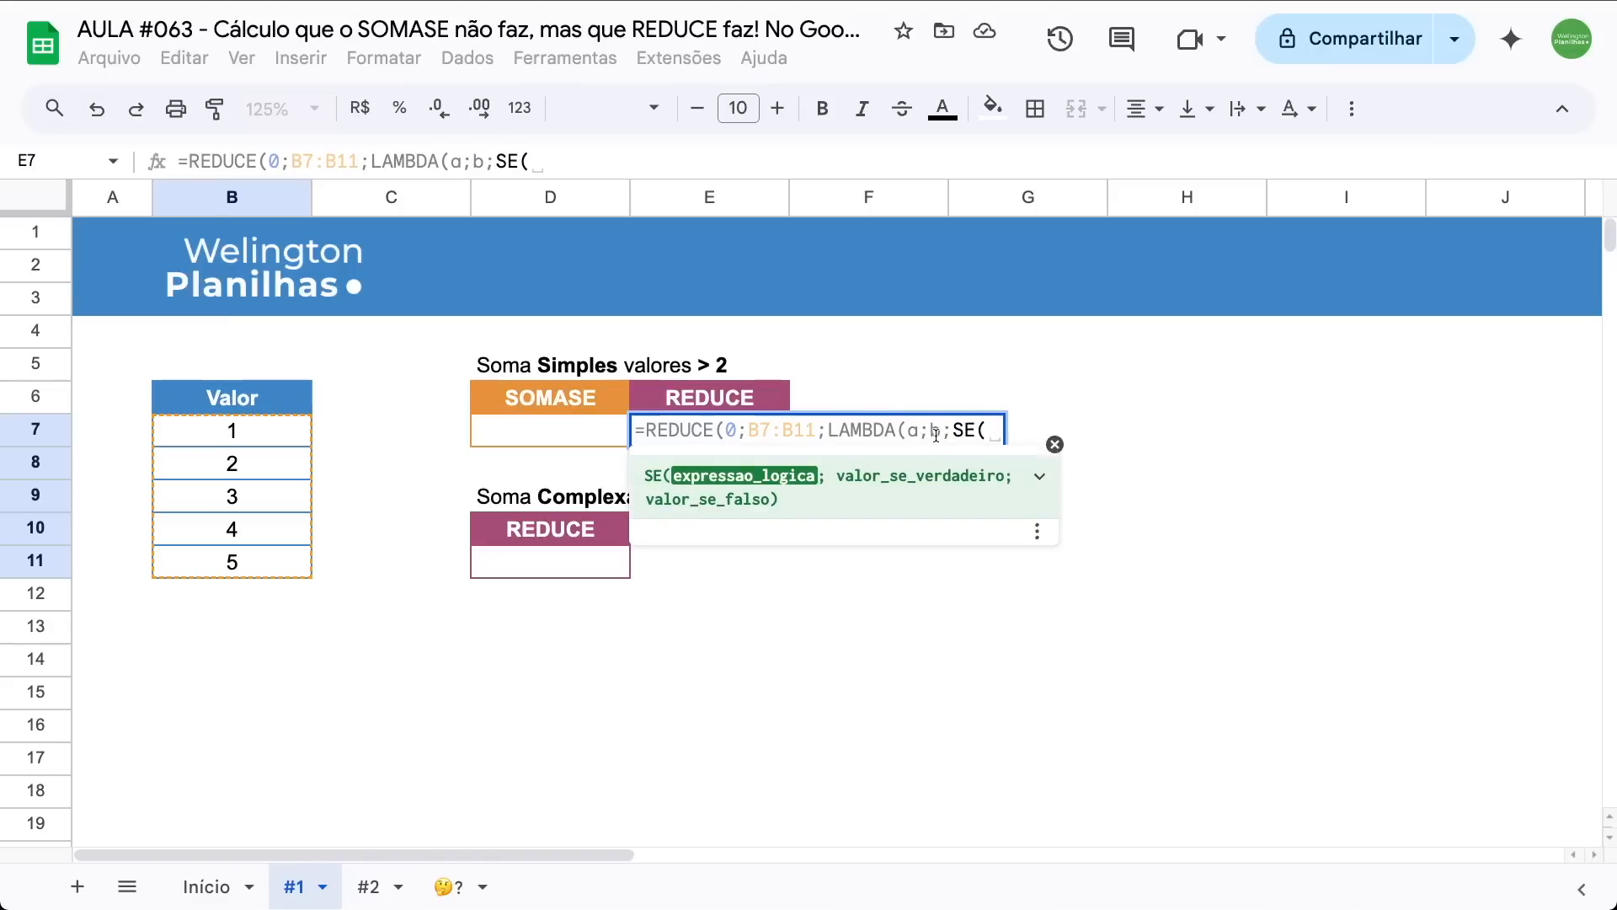
{"action": "type", "text": "b>2;"}
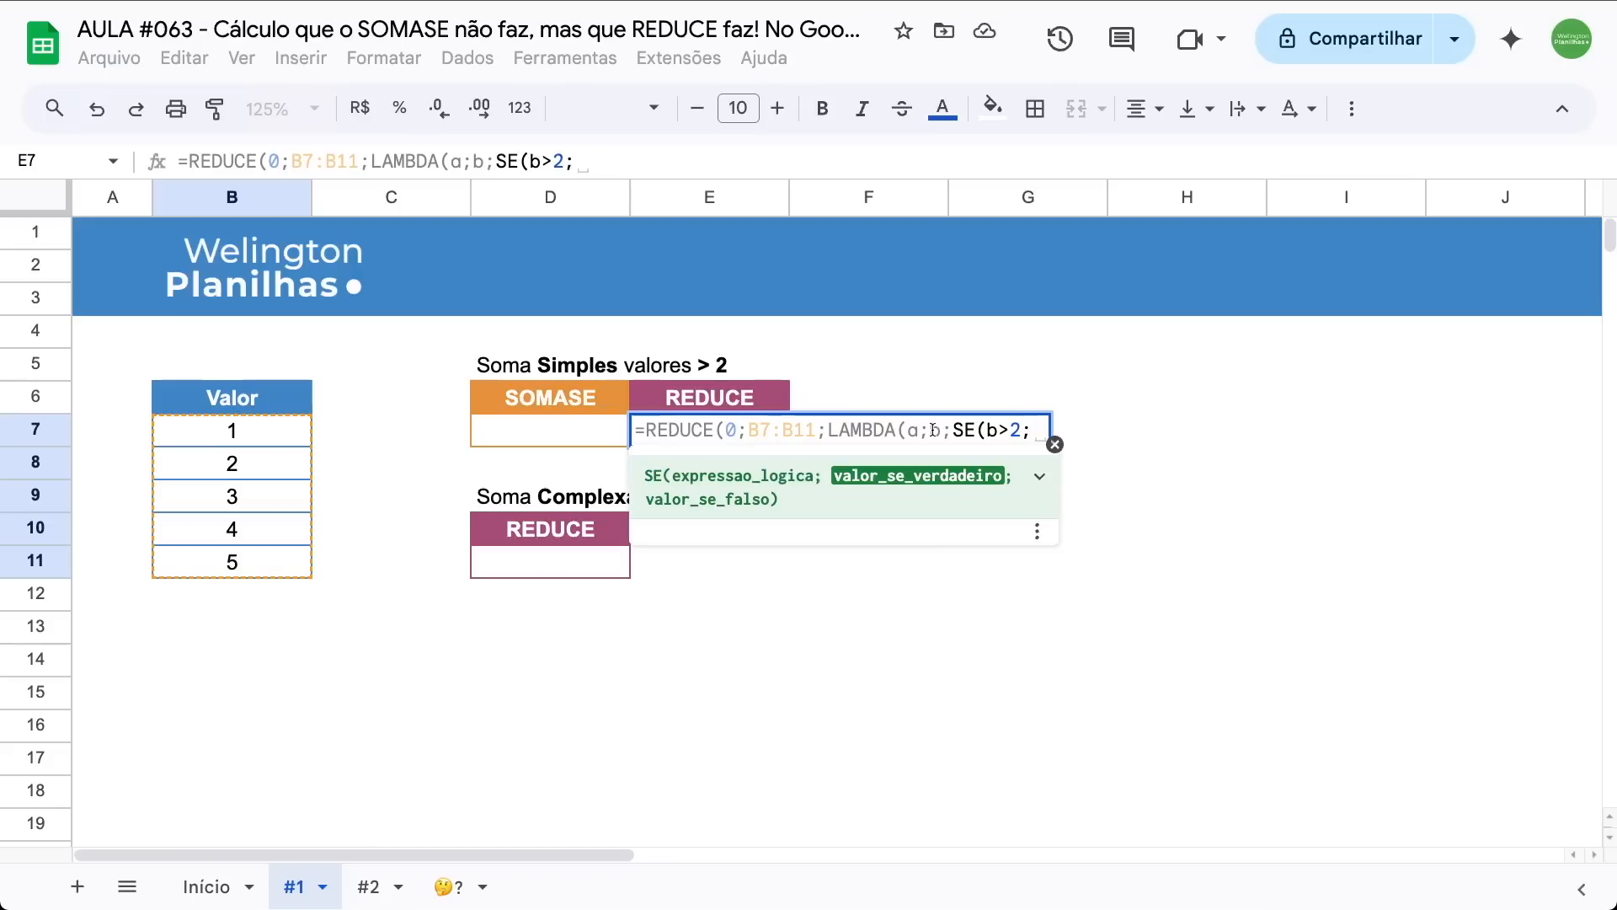
{"action": "type", "text": "a+b;"}
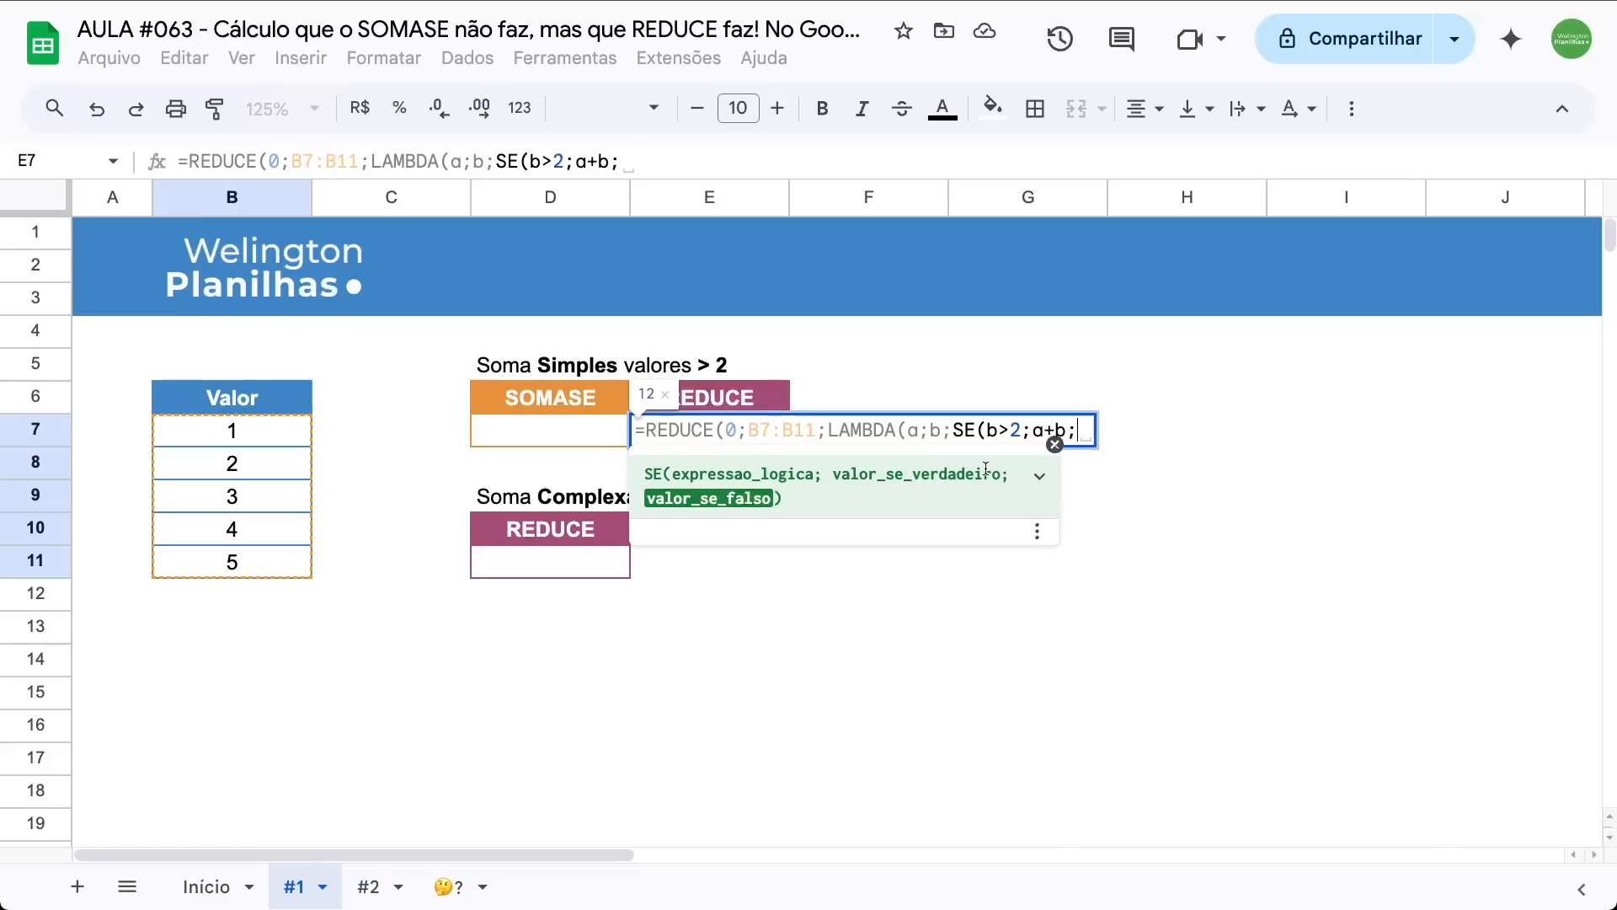
{"action": "type", "text": "a"}
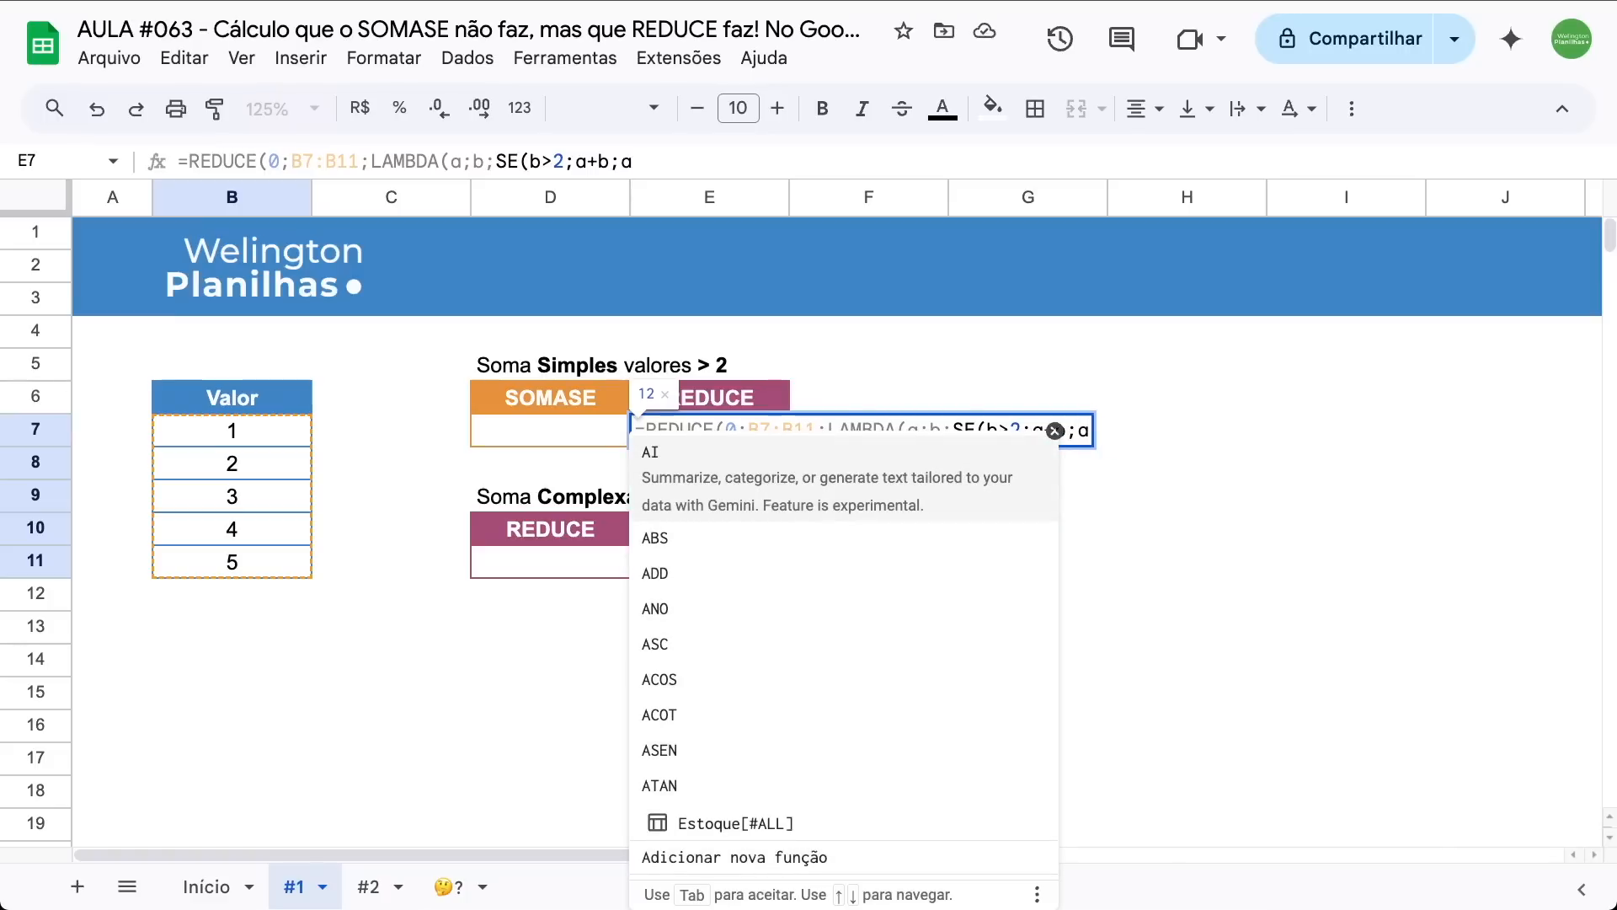
{"action": "type", "text": ")"}
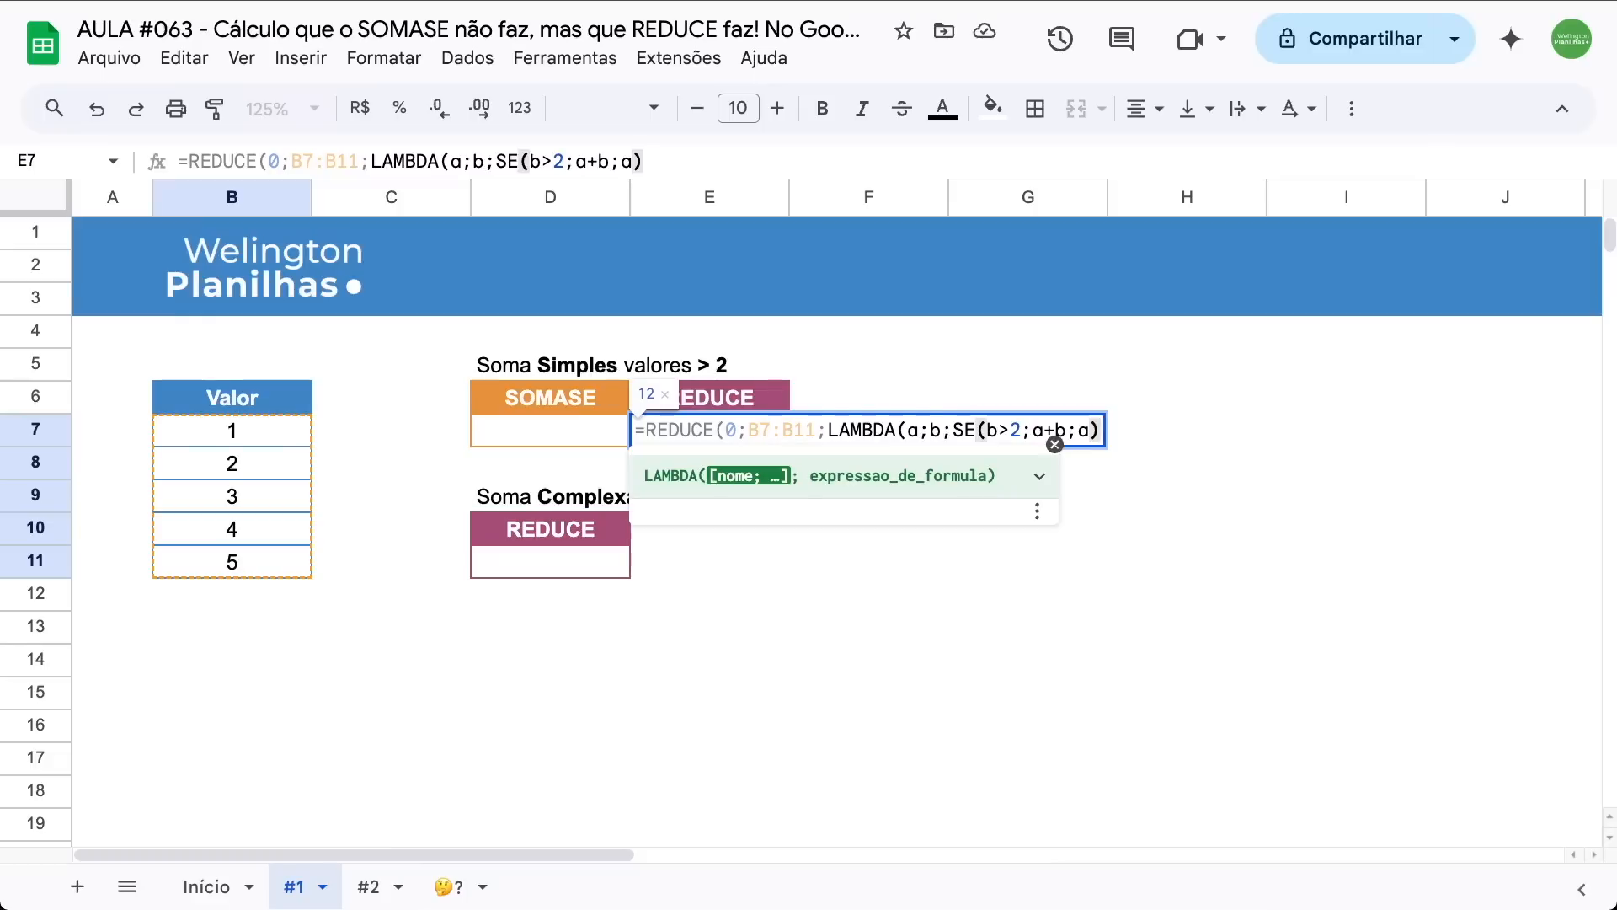
{"action": "type", "text": ")"}
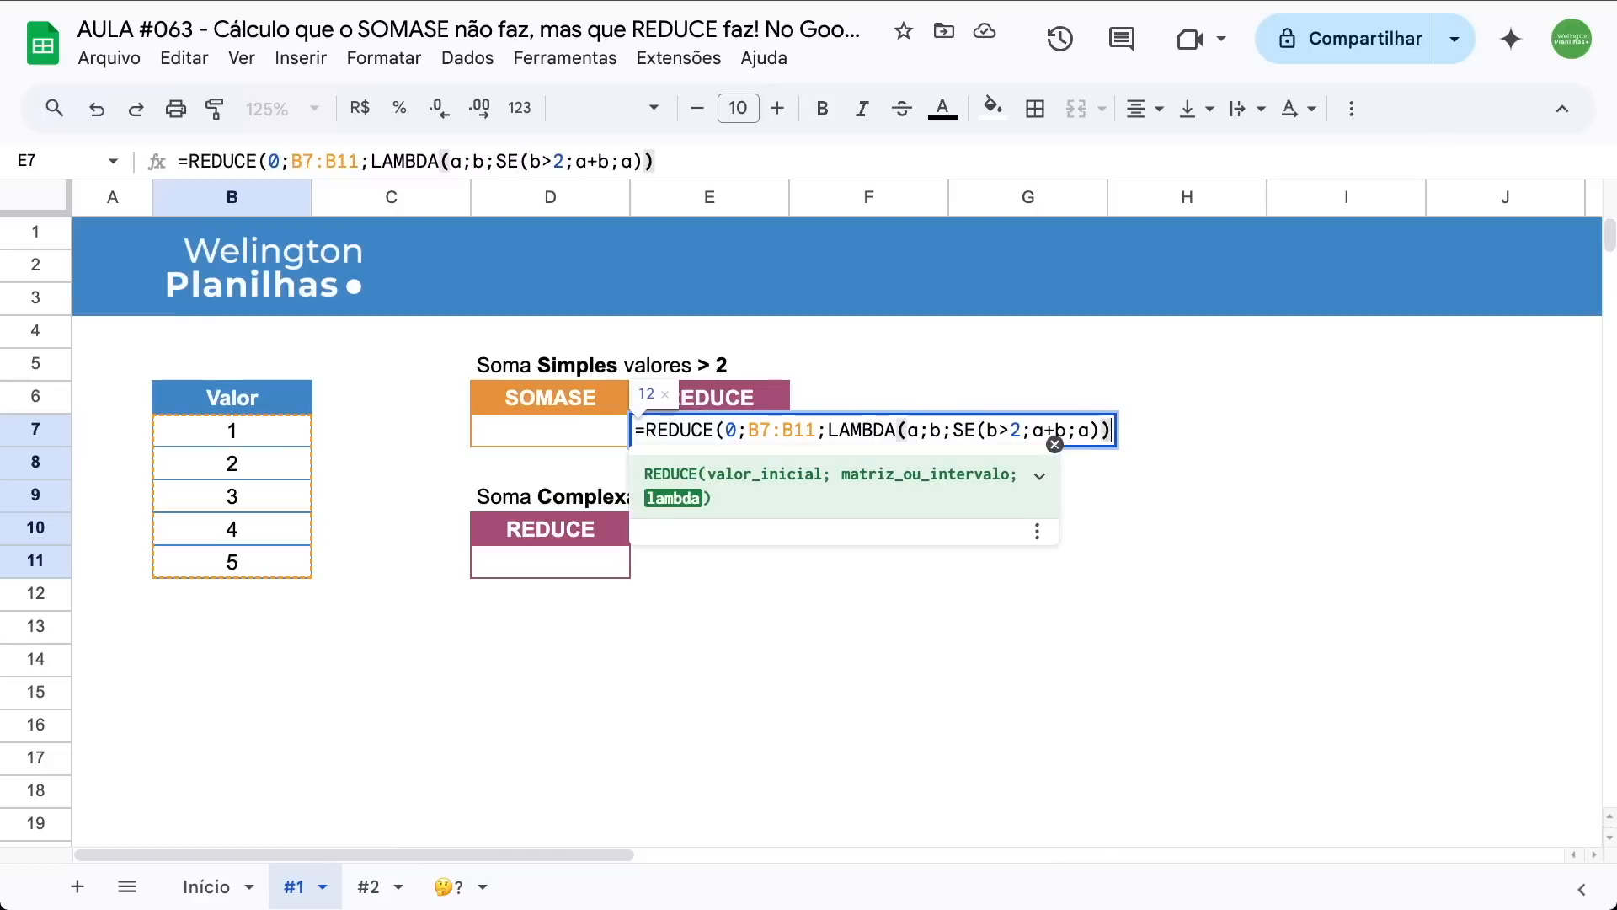
{"action": "type", "text": ")"}
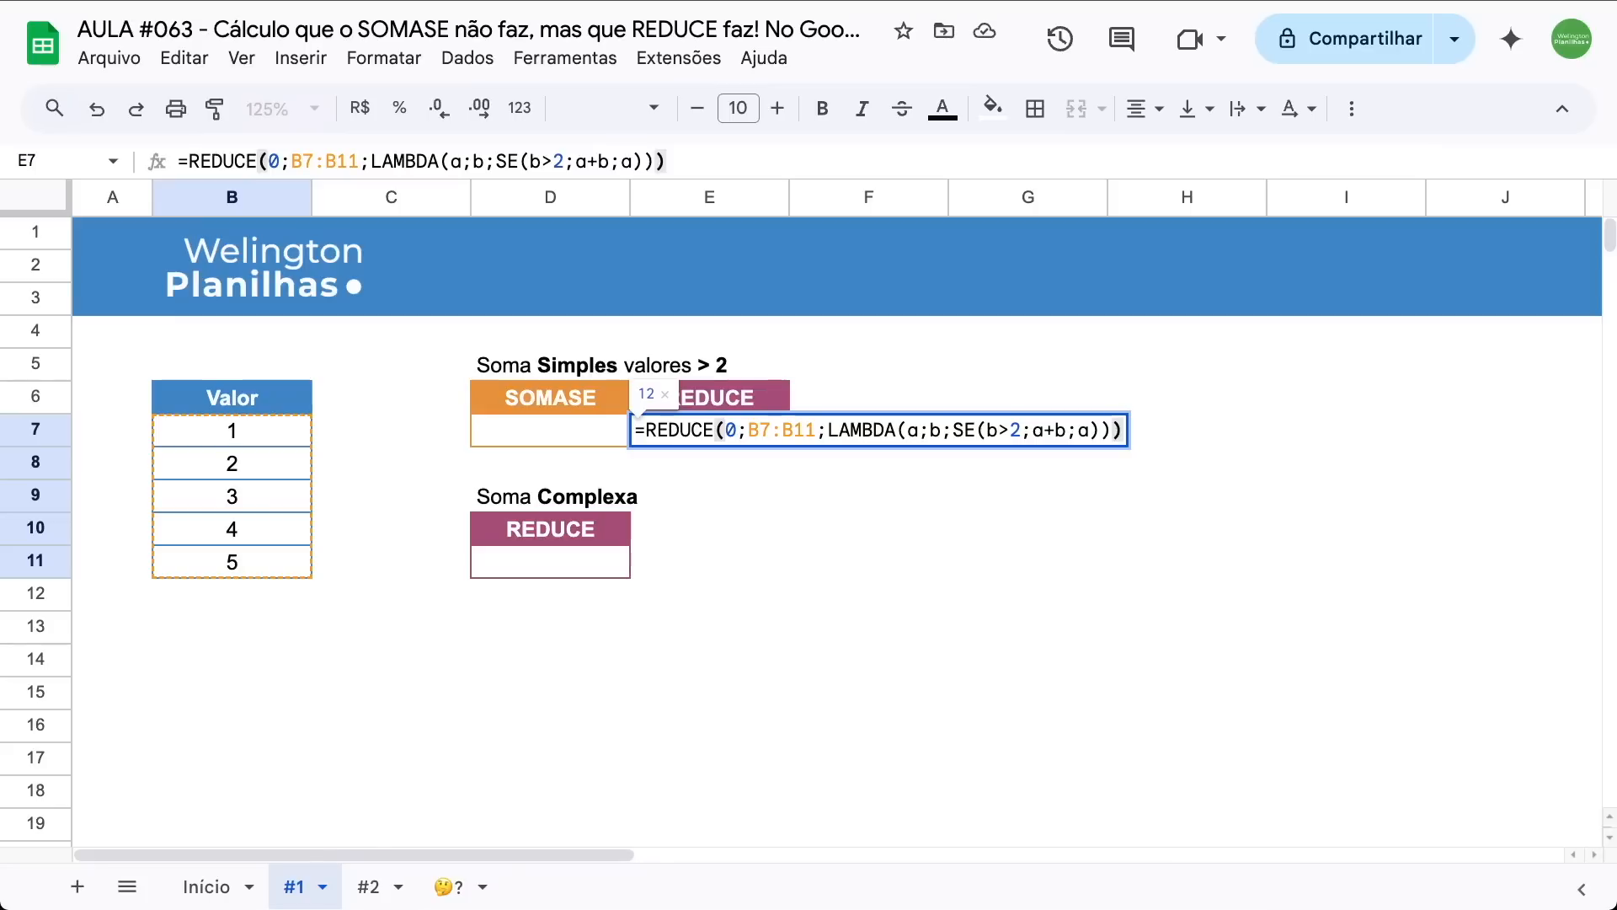
{"action": "key", "text": "Return"}
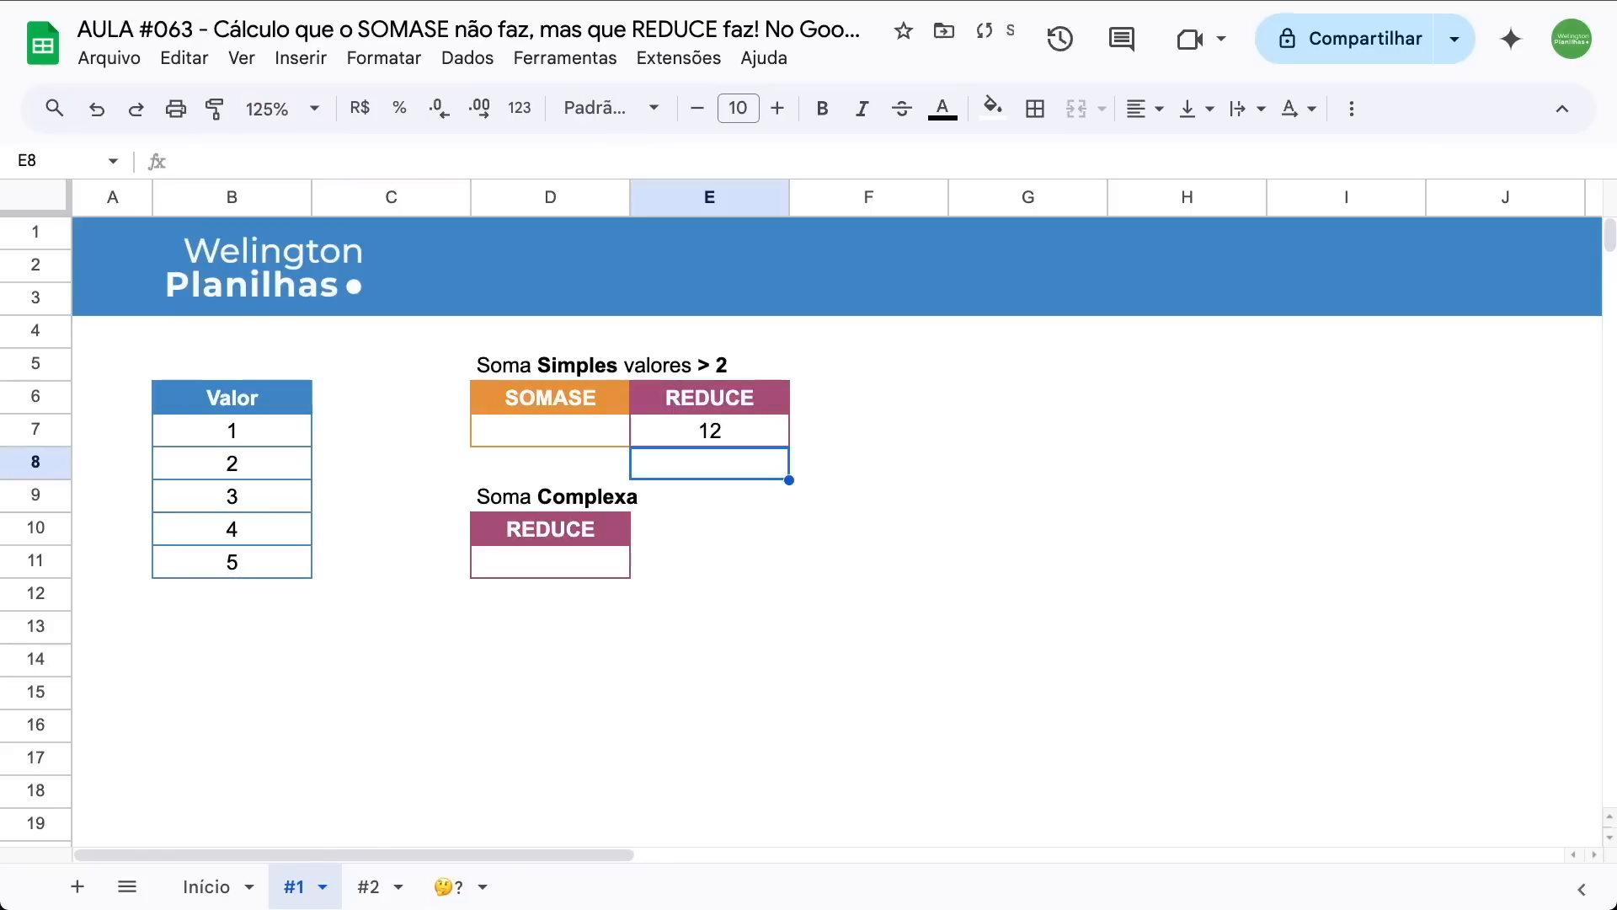
{"action": "left_click", "coordinate": [658, 439]}
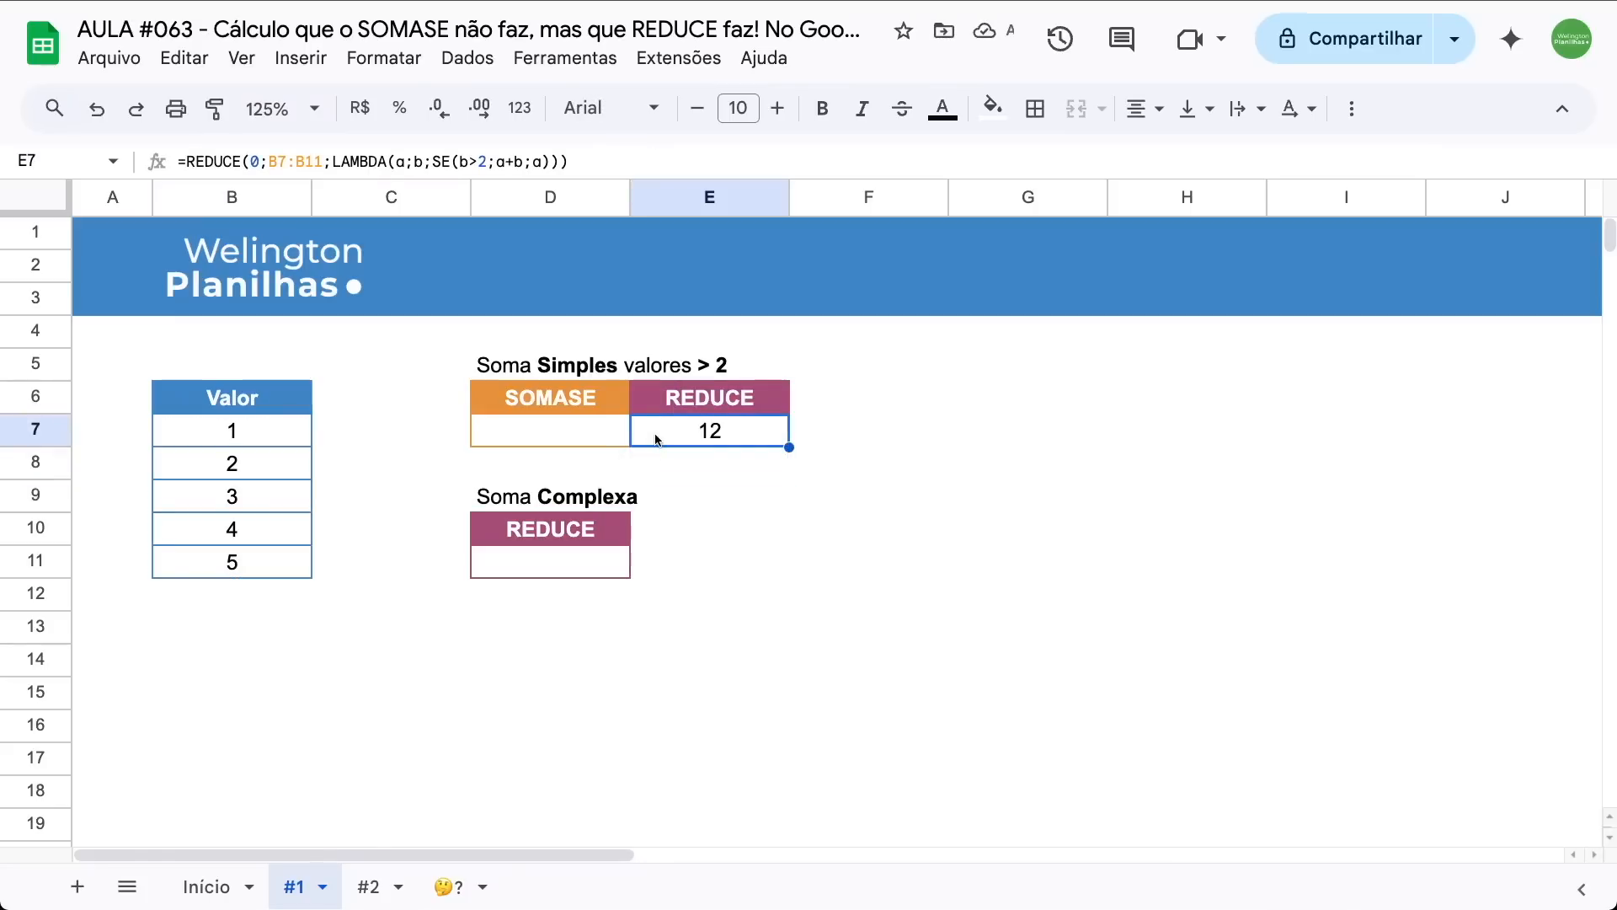
Enter a SOMASE formula in cell D7 that sums B7:B11 with the criterion ">2"
{"action": "left_click", "coordinate": [553, 436]}
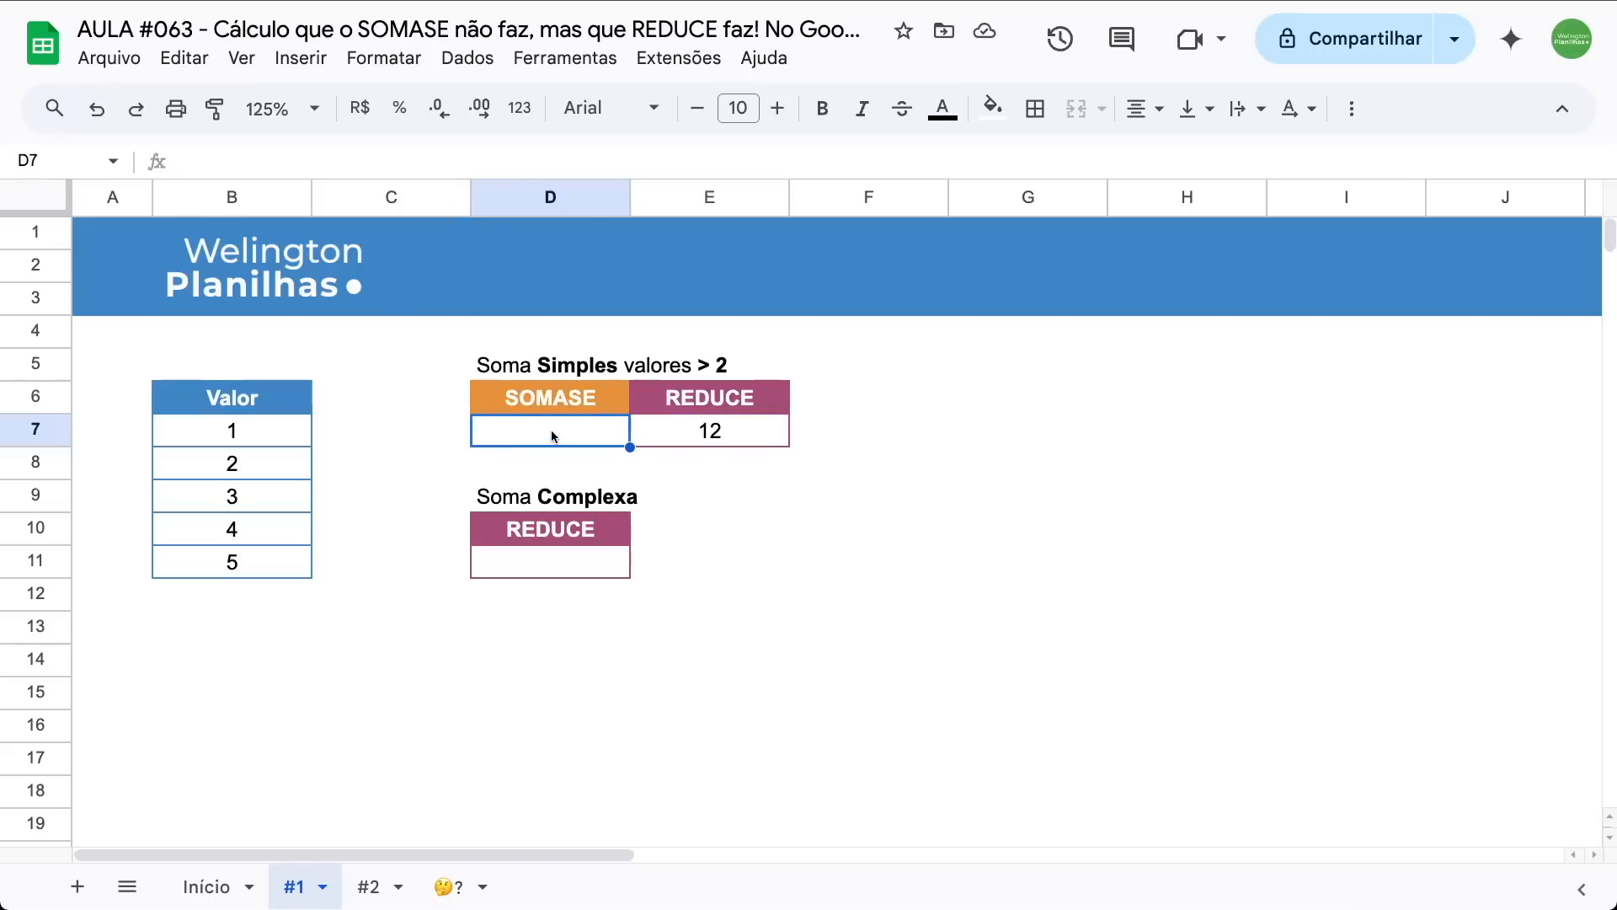
{"action": "type", "text": "="}
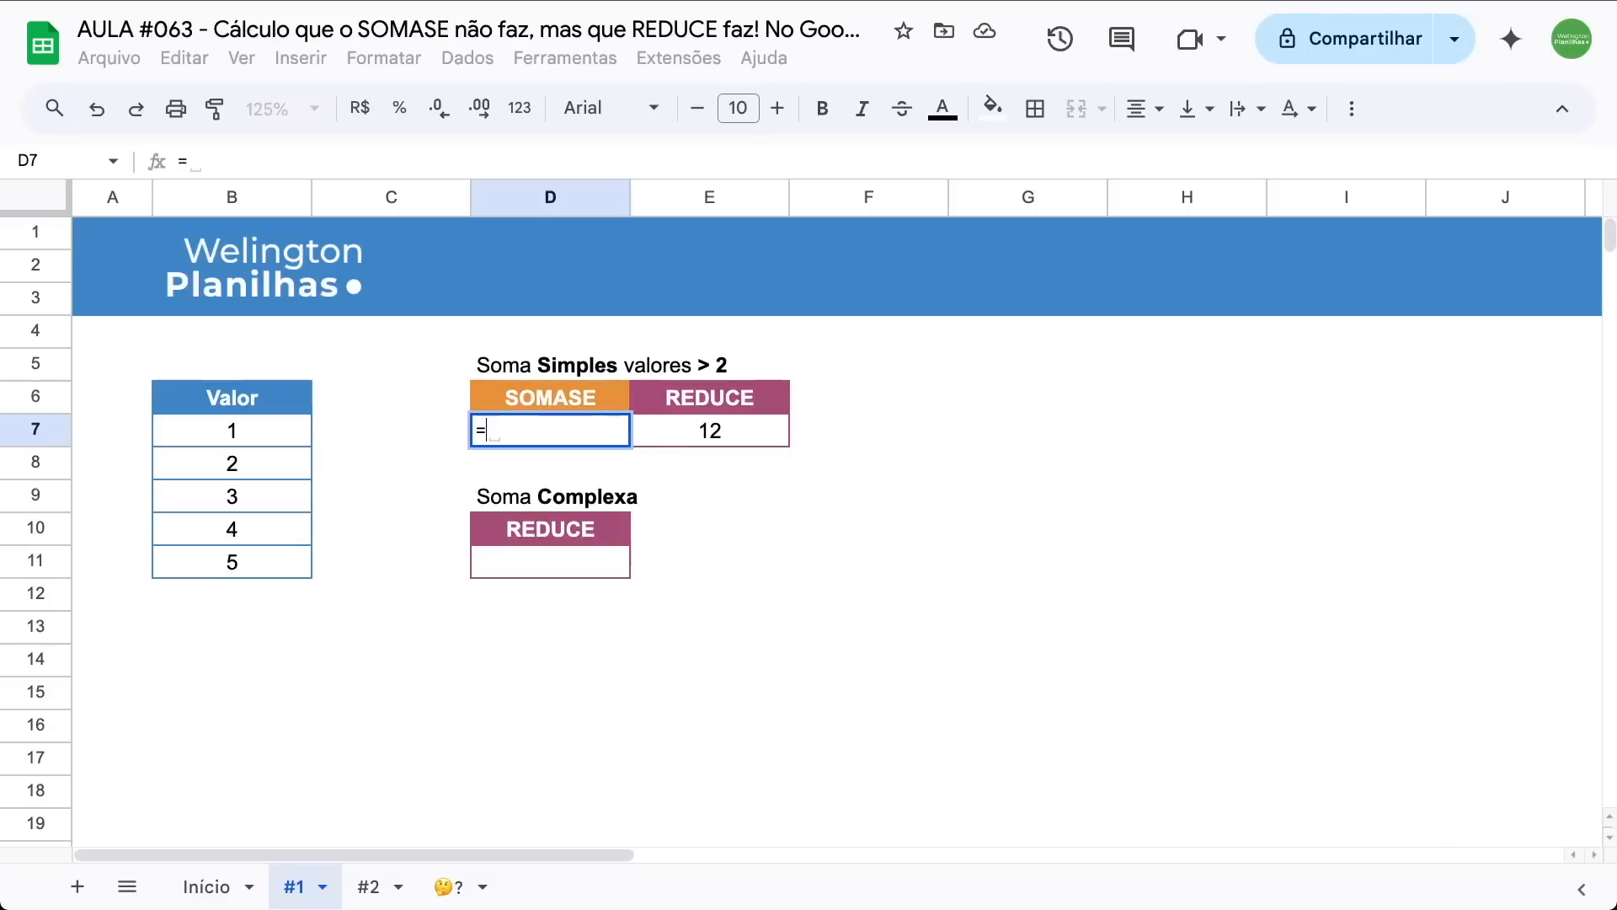
{"action": "type", "text": "somas"}
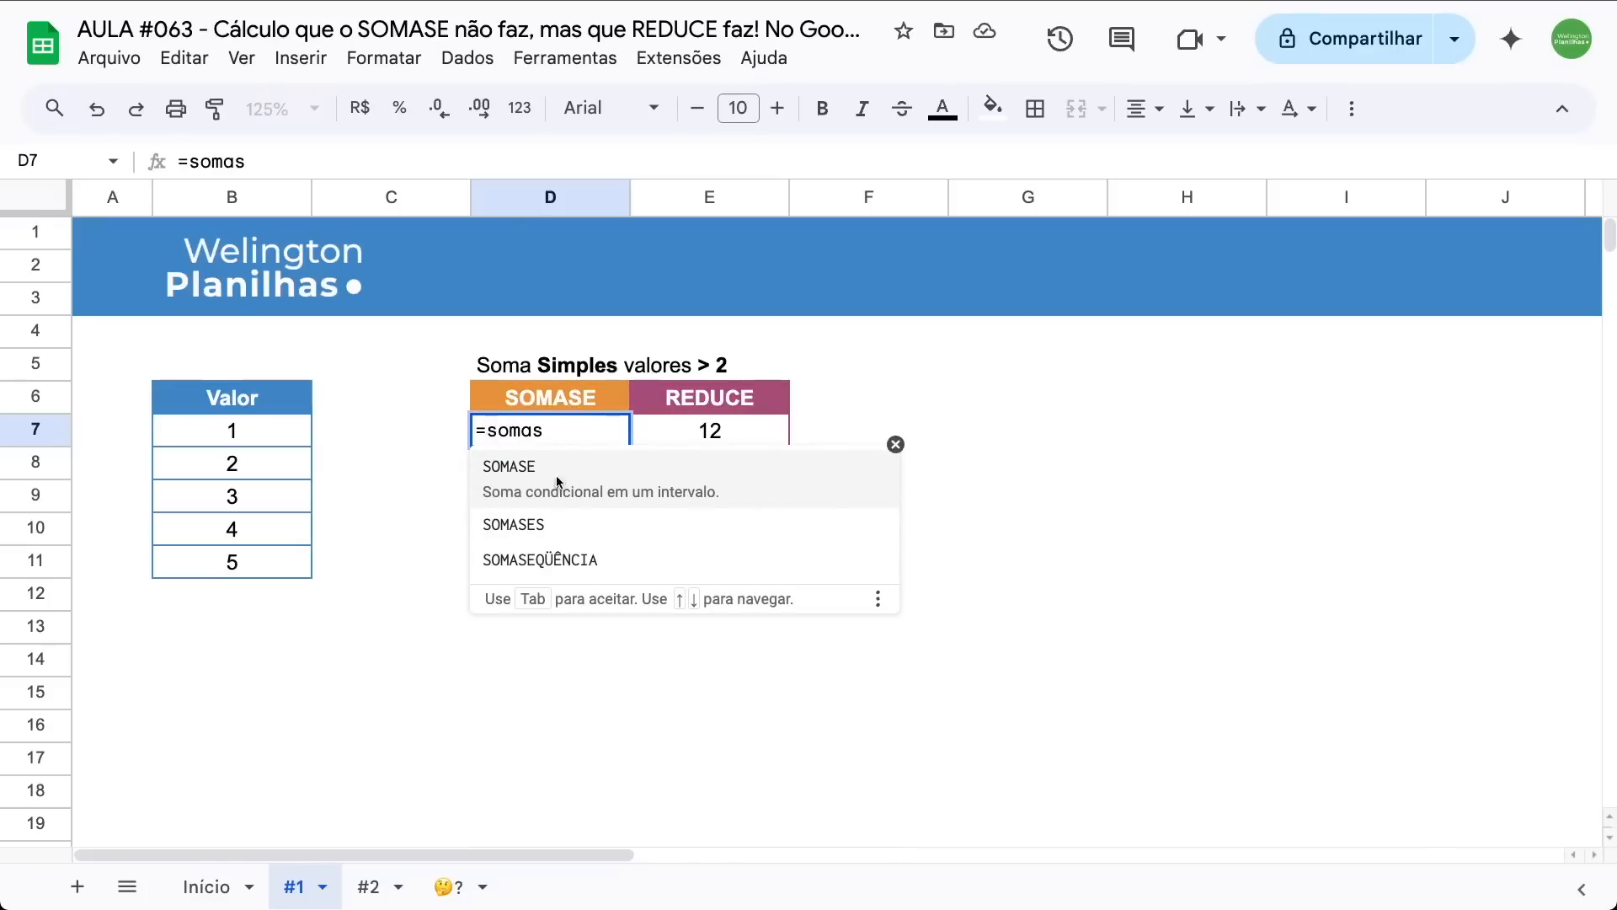
{"action": "left_click", "coordinate": [558, 482]}
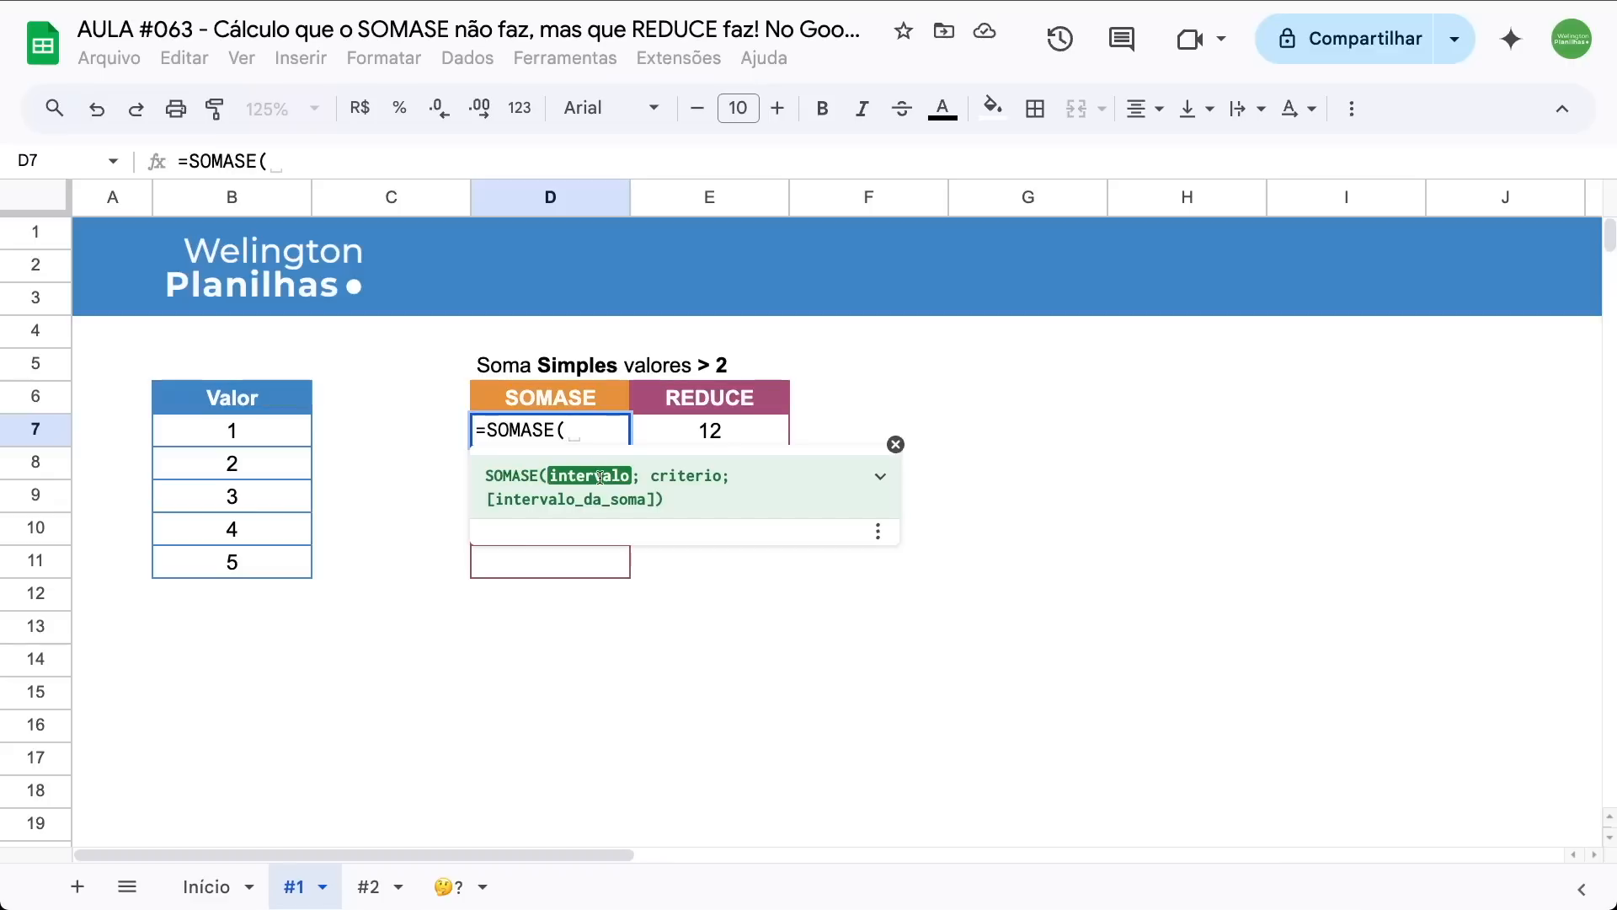
{"action": "left_click_drag", "start_coordinate": [285, 426], "coordinate": [283, 561]}
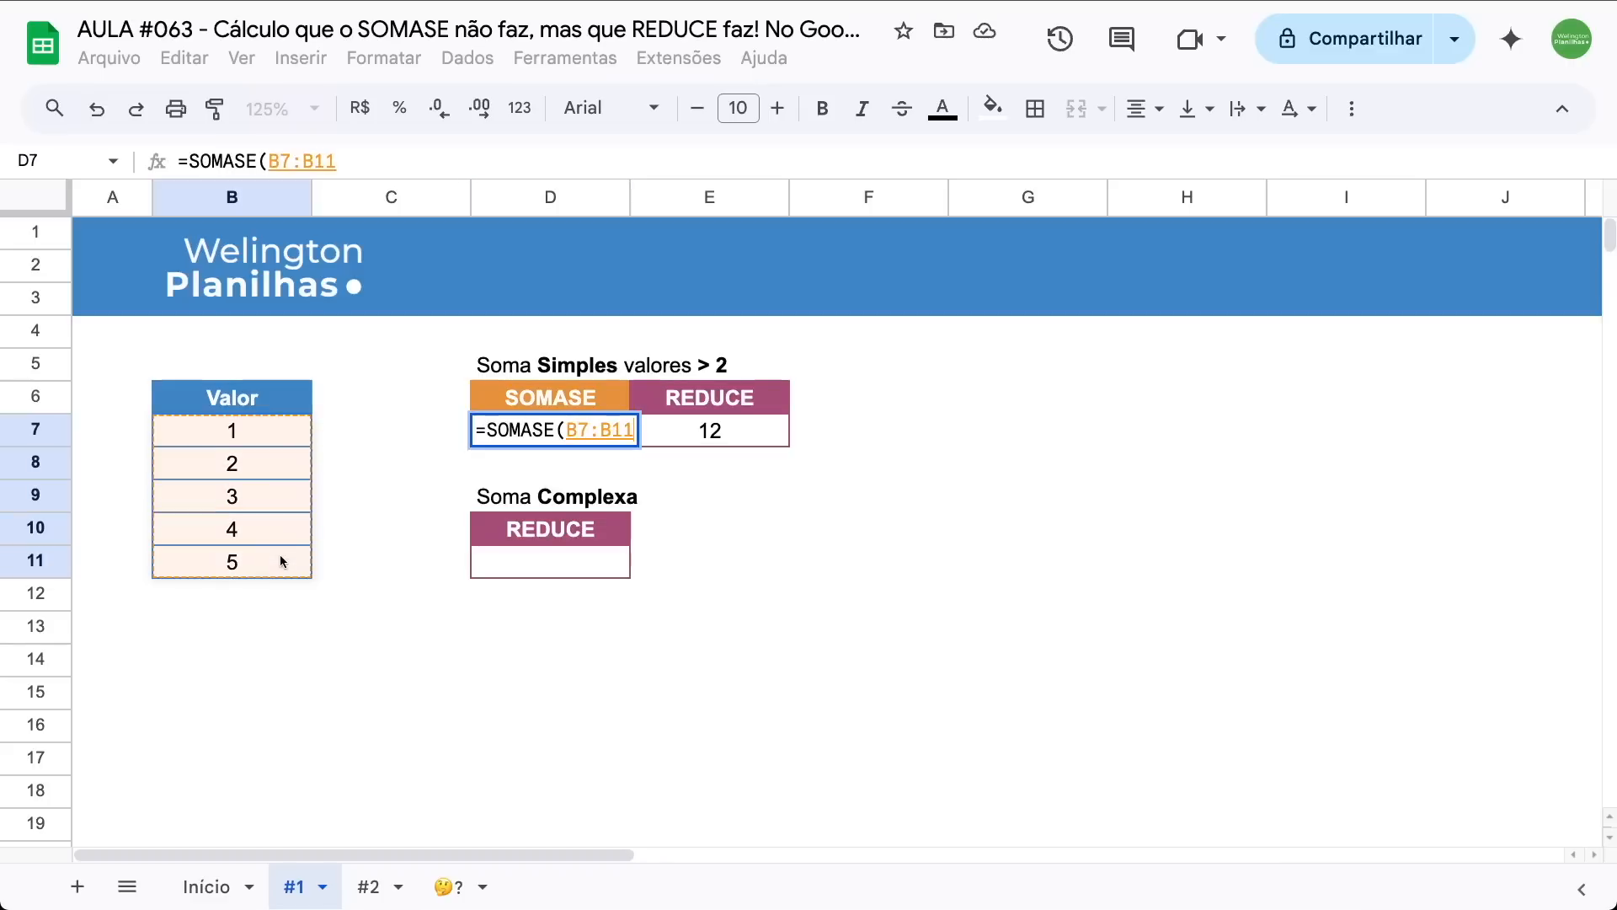
{"action": "type", "text": ";"}
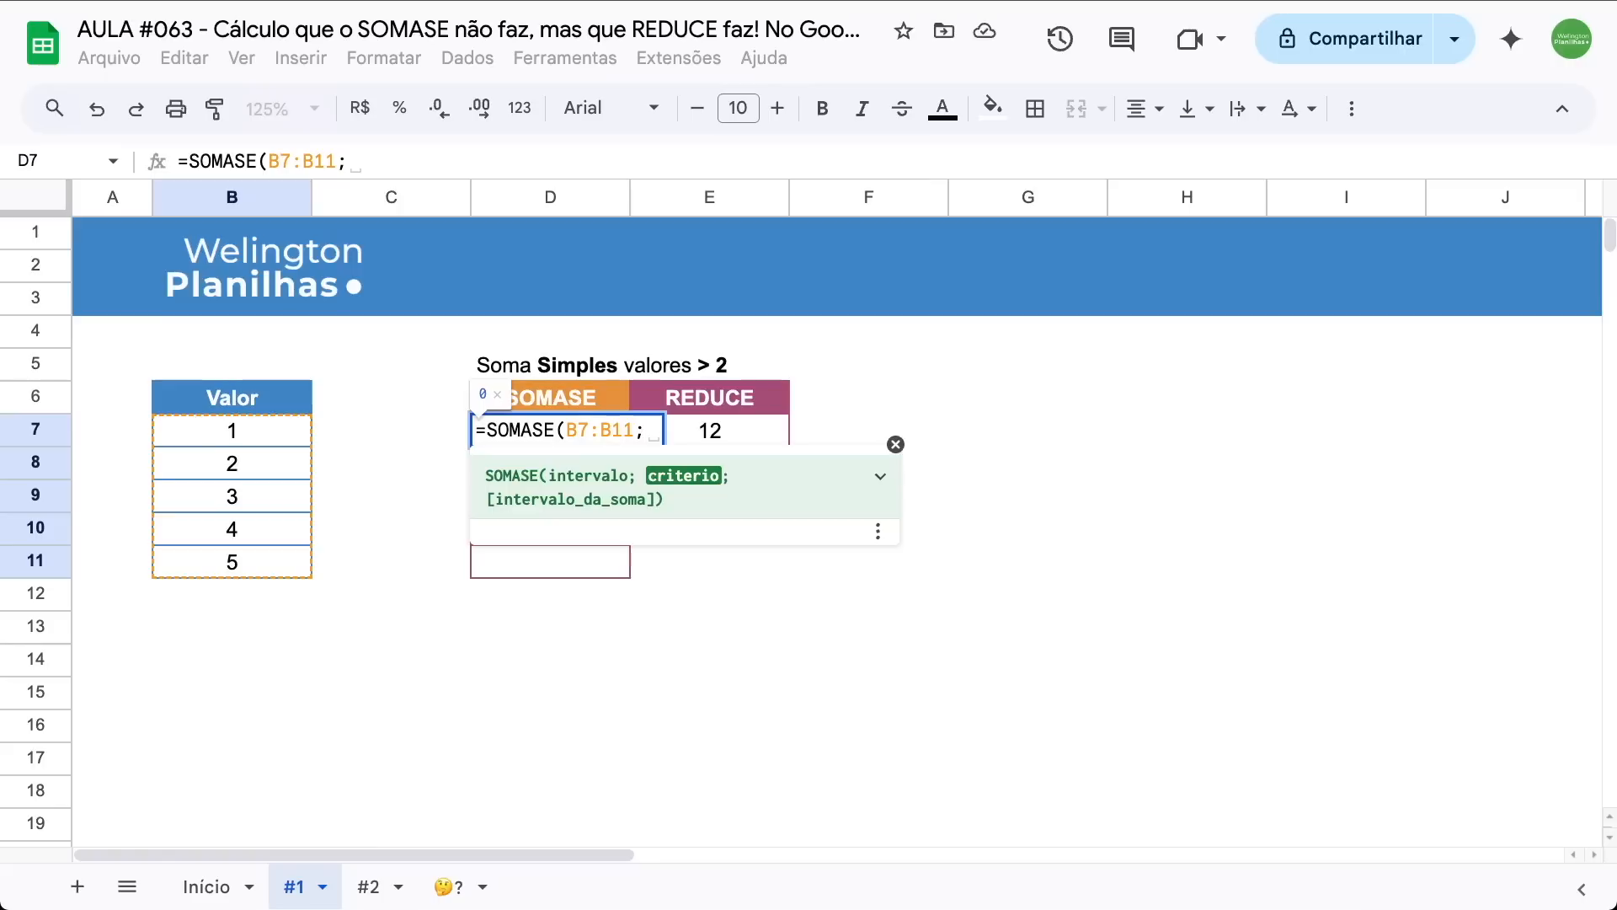
{"action": "type", "text": "\"\""}
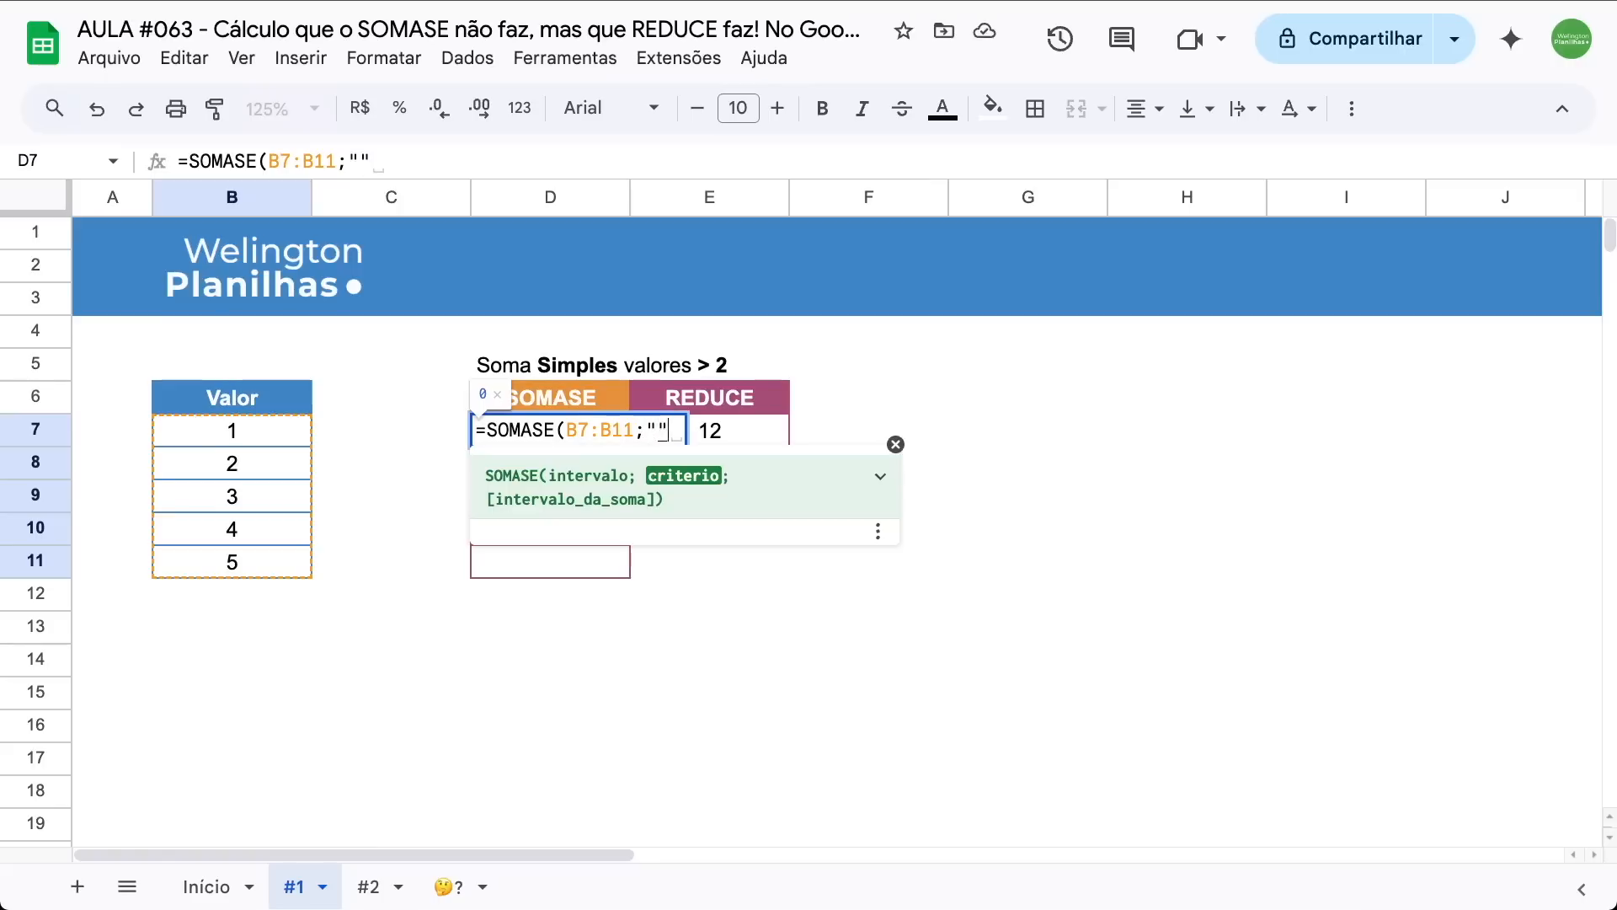
{"action": "key", "text": "Left"}
{"action": "type", "text": ">2\""}
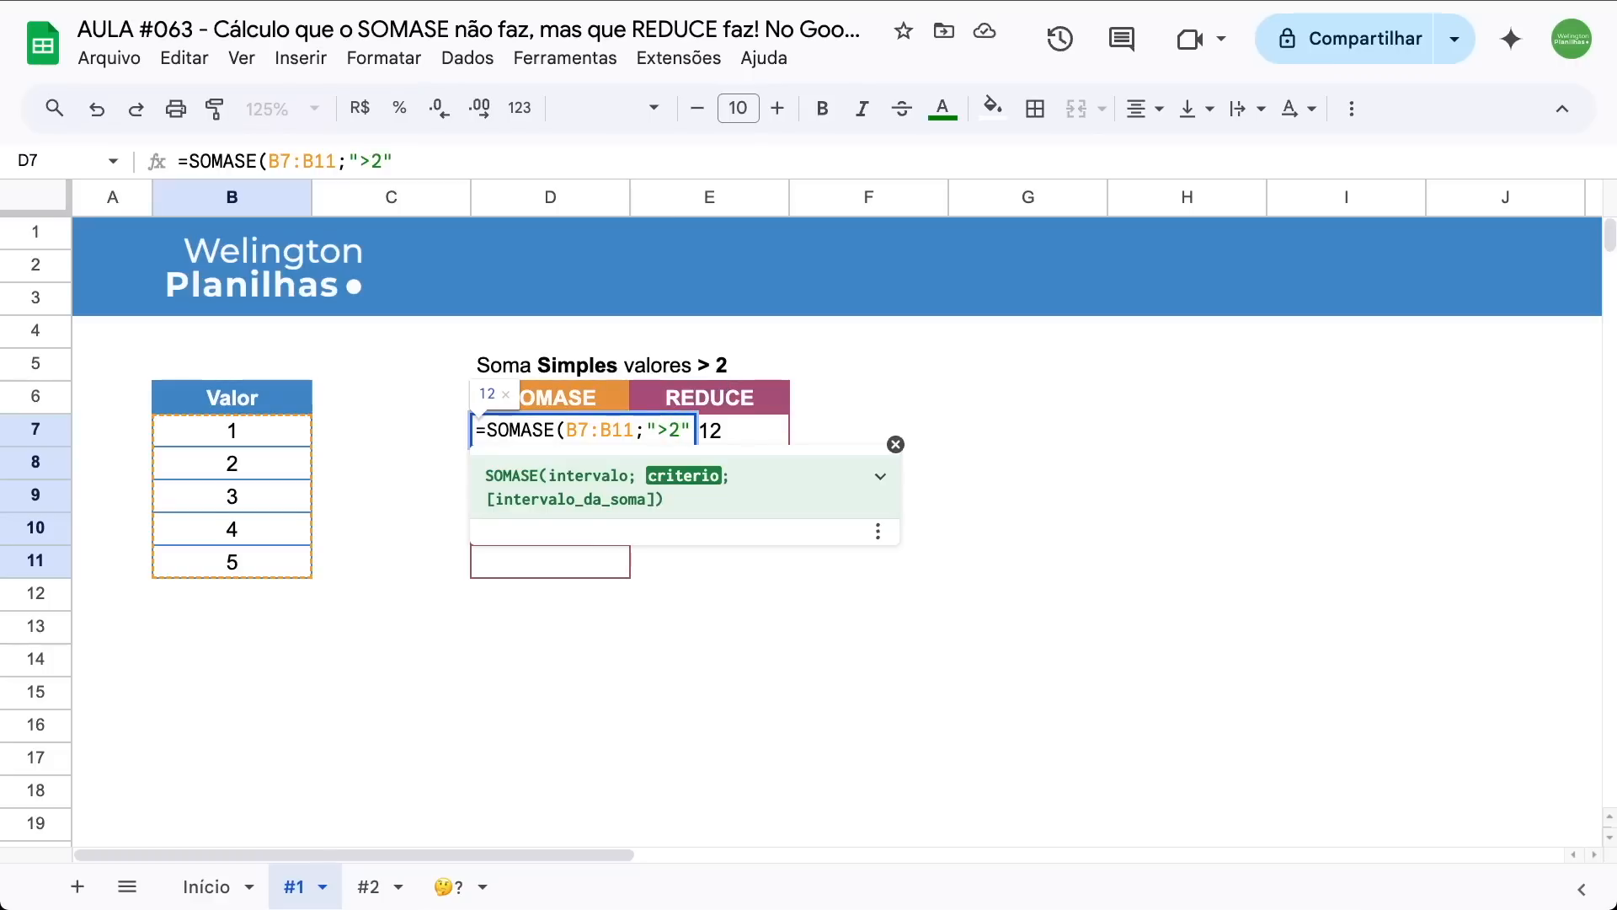
{"action": "type", "text": ")"}
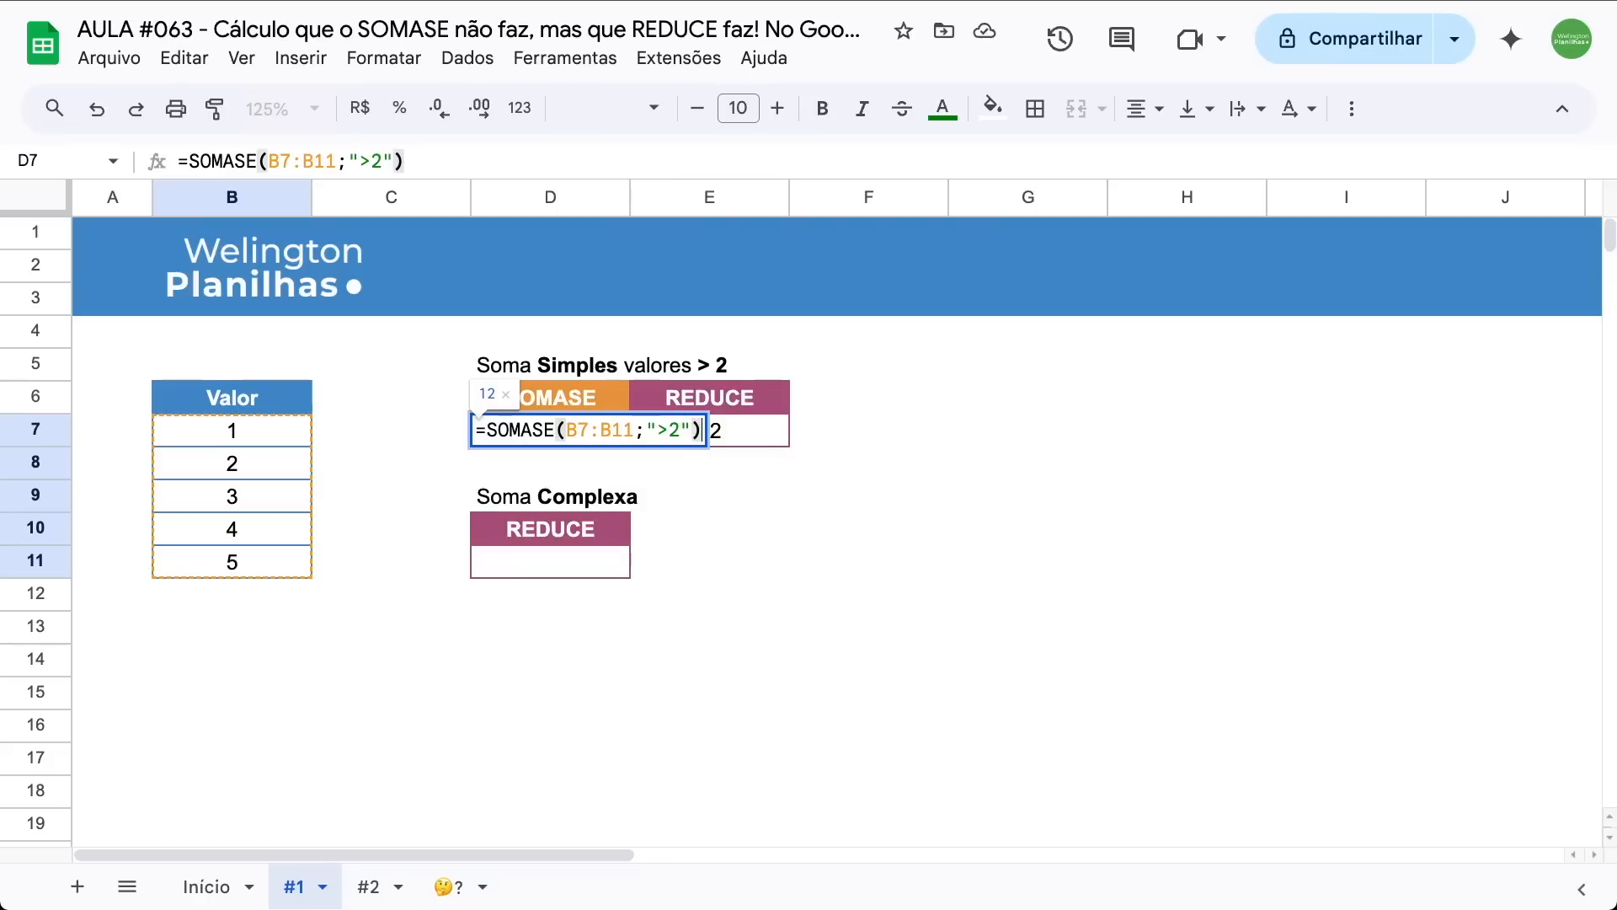
{"action": "key", "text": "Return"}
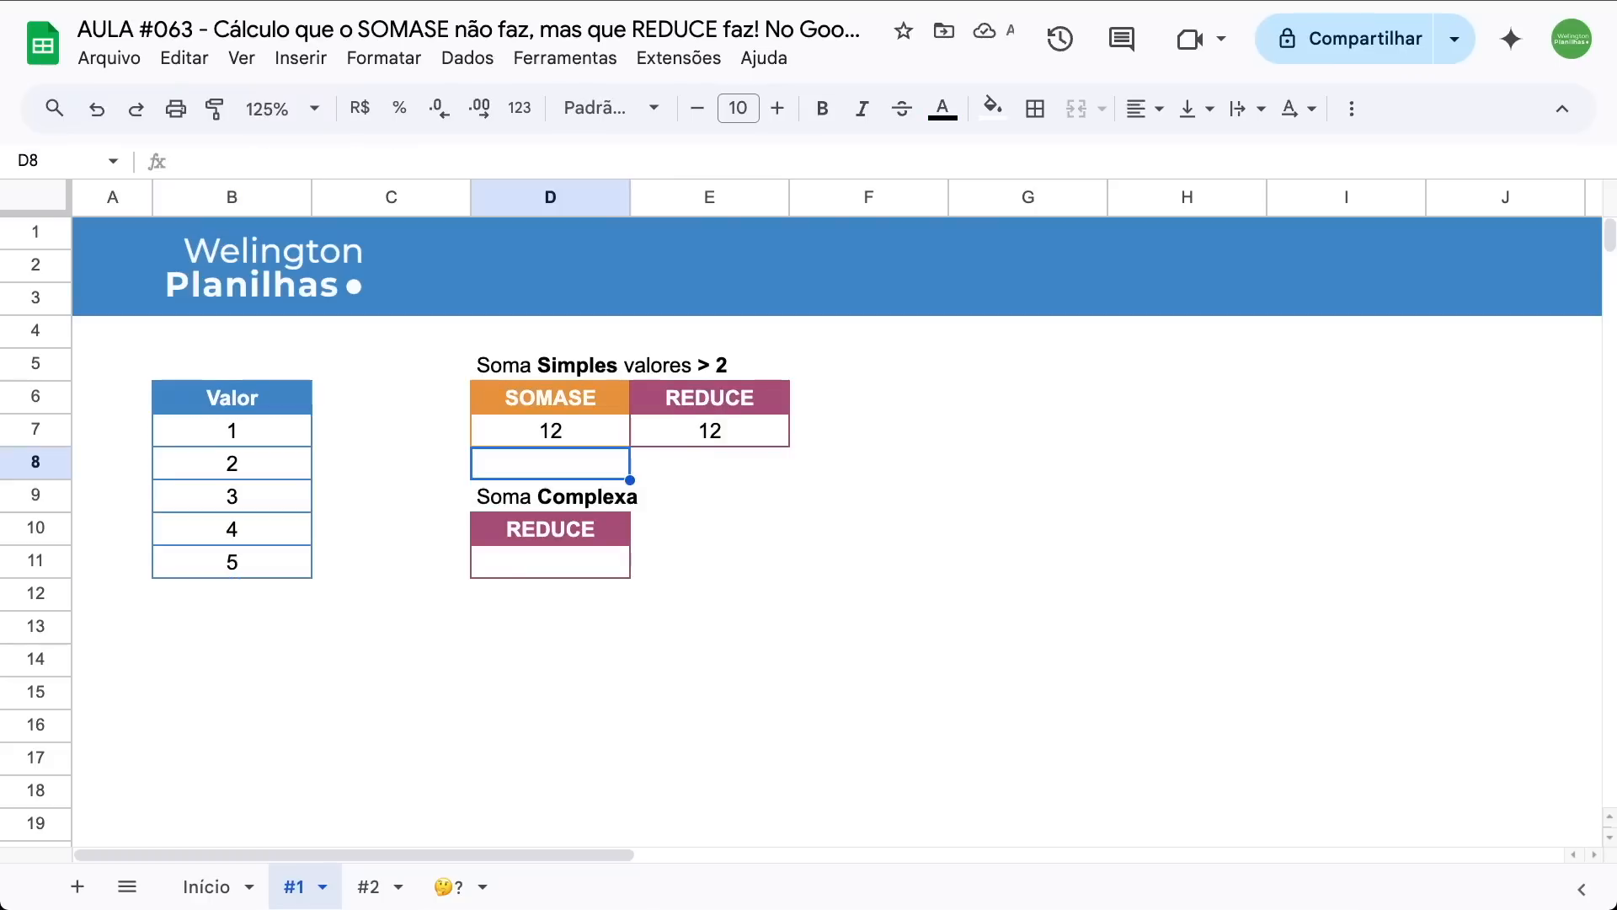
{"action": "left_click", "coordinate": [578, 427]}
{"action": "left_click", "coordinate": [671, 432]}
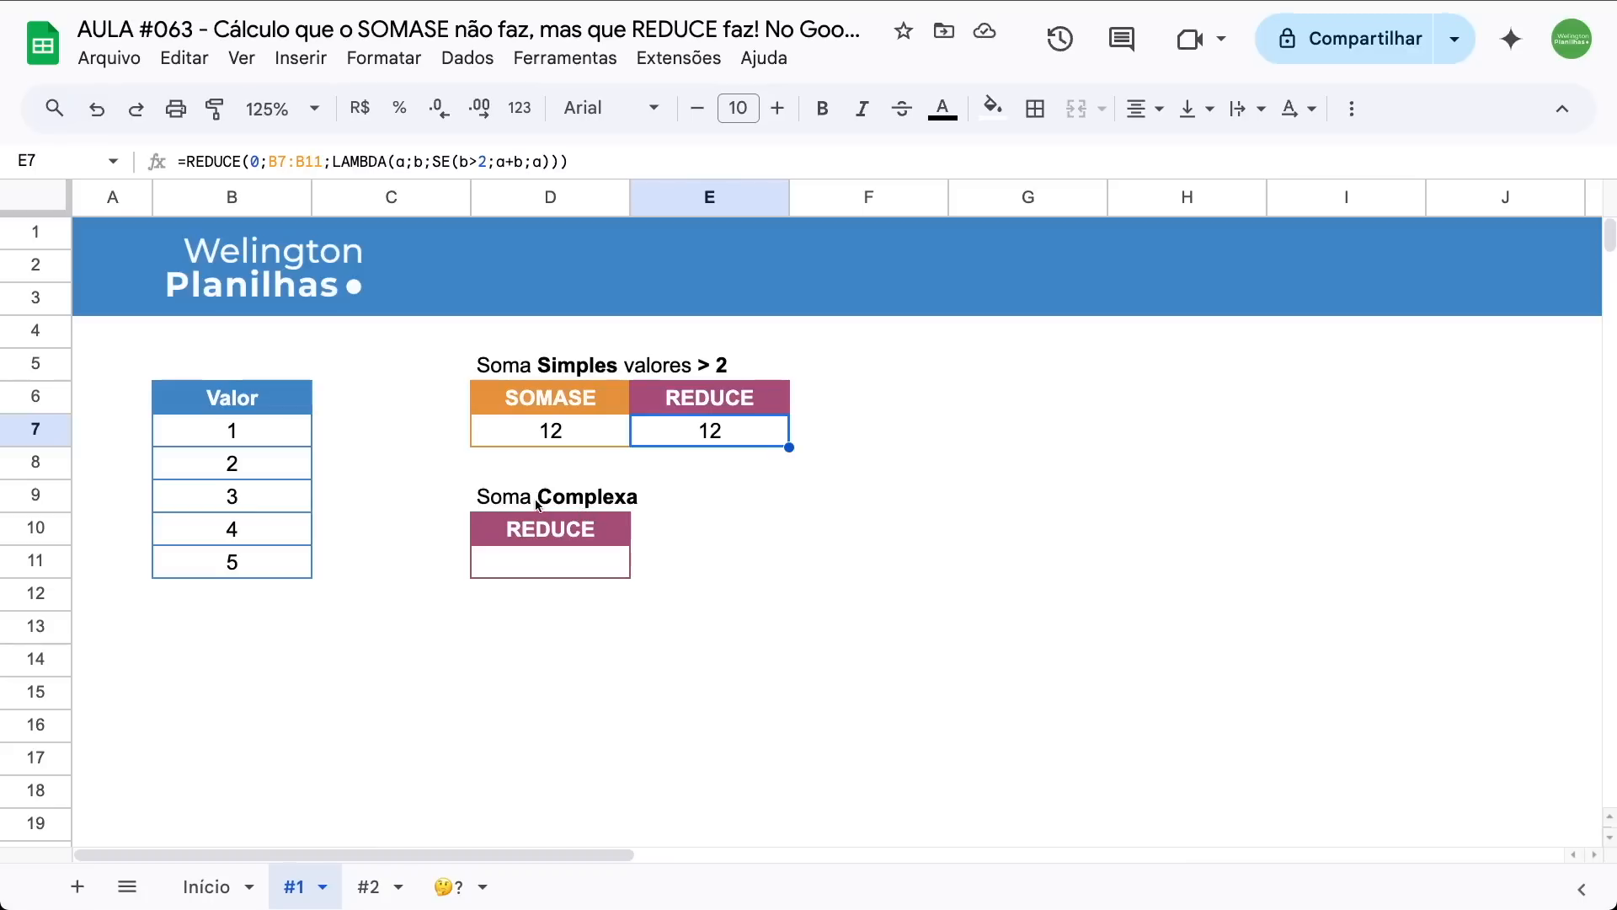
{"action": "key", "text": "Left"}
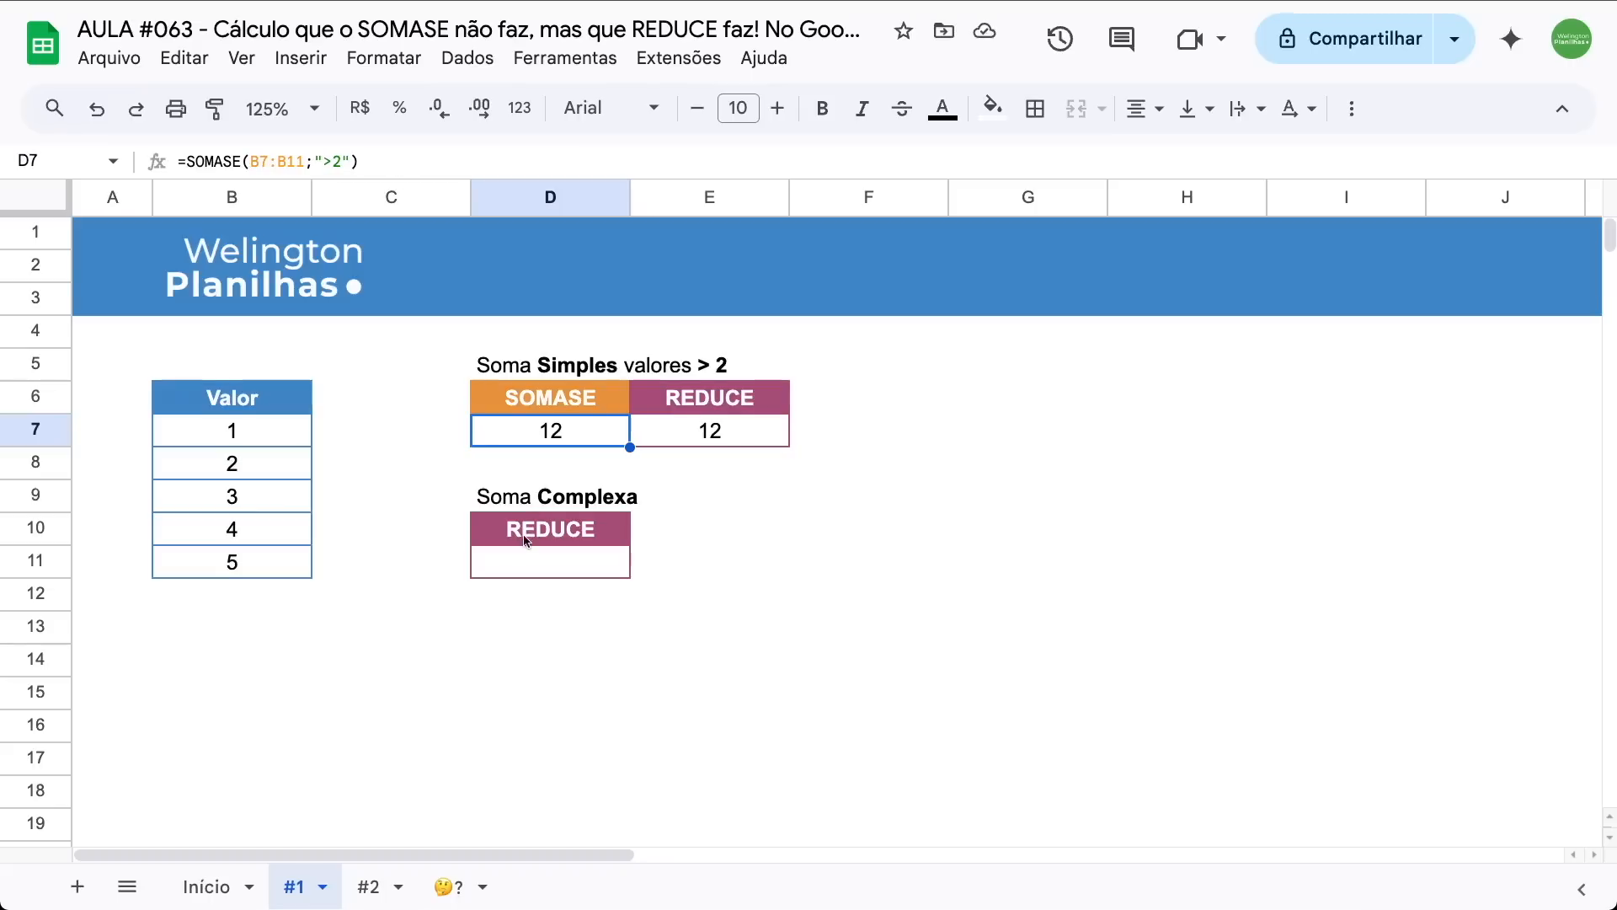
Start a REDUCE formula in cell D11 with initial value 0 and the value range B7:B11
{"action": "left_click", "coordinate": [515, 565]}
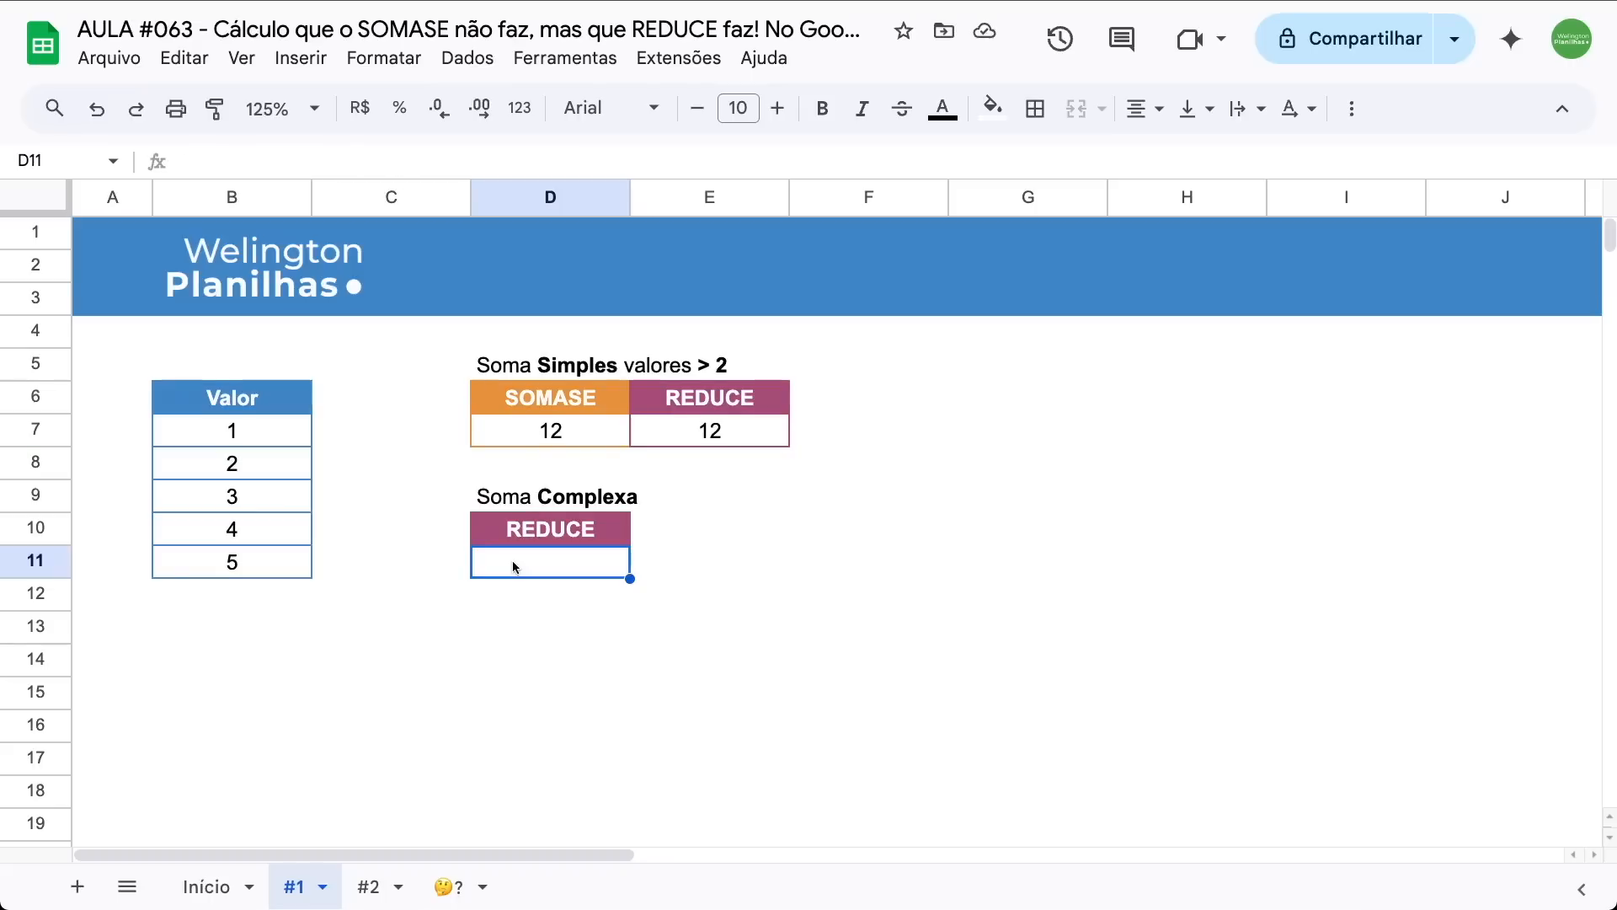
{"action": "type", "text": "="}
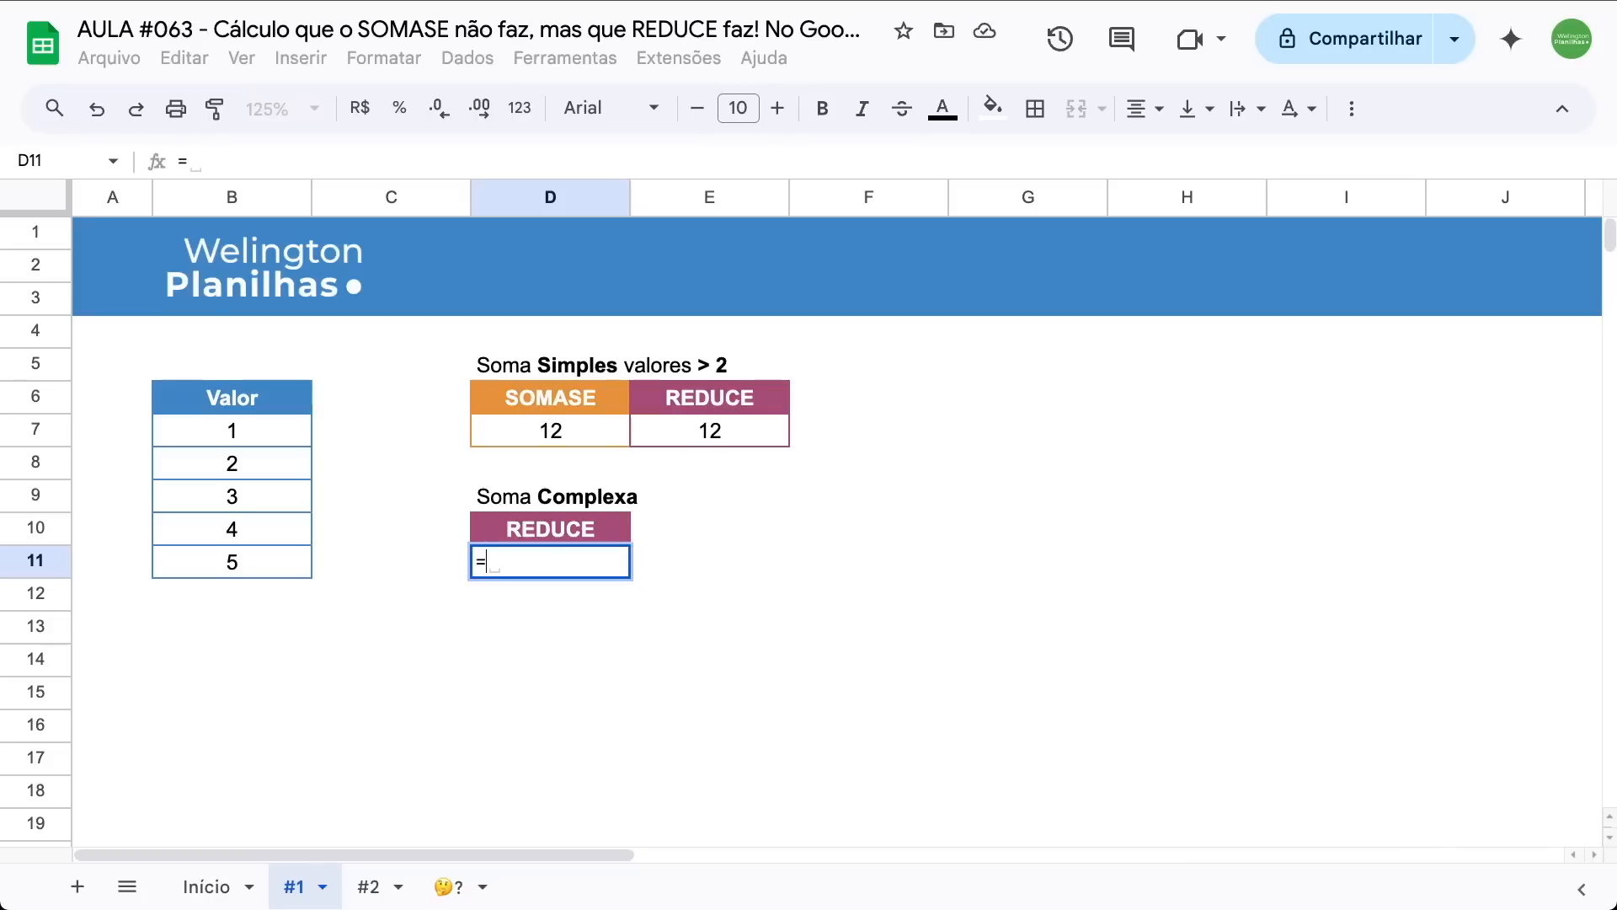
{"action": "type", "text": "red"}
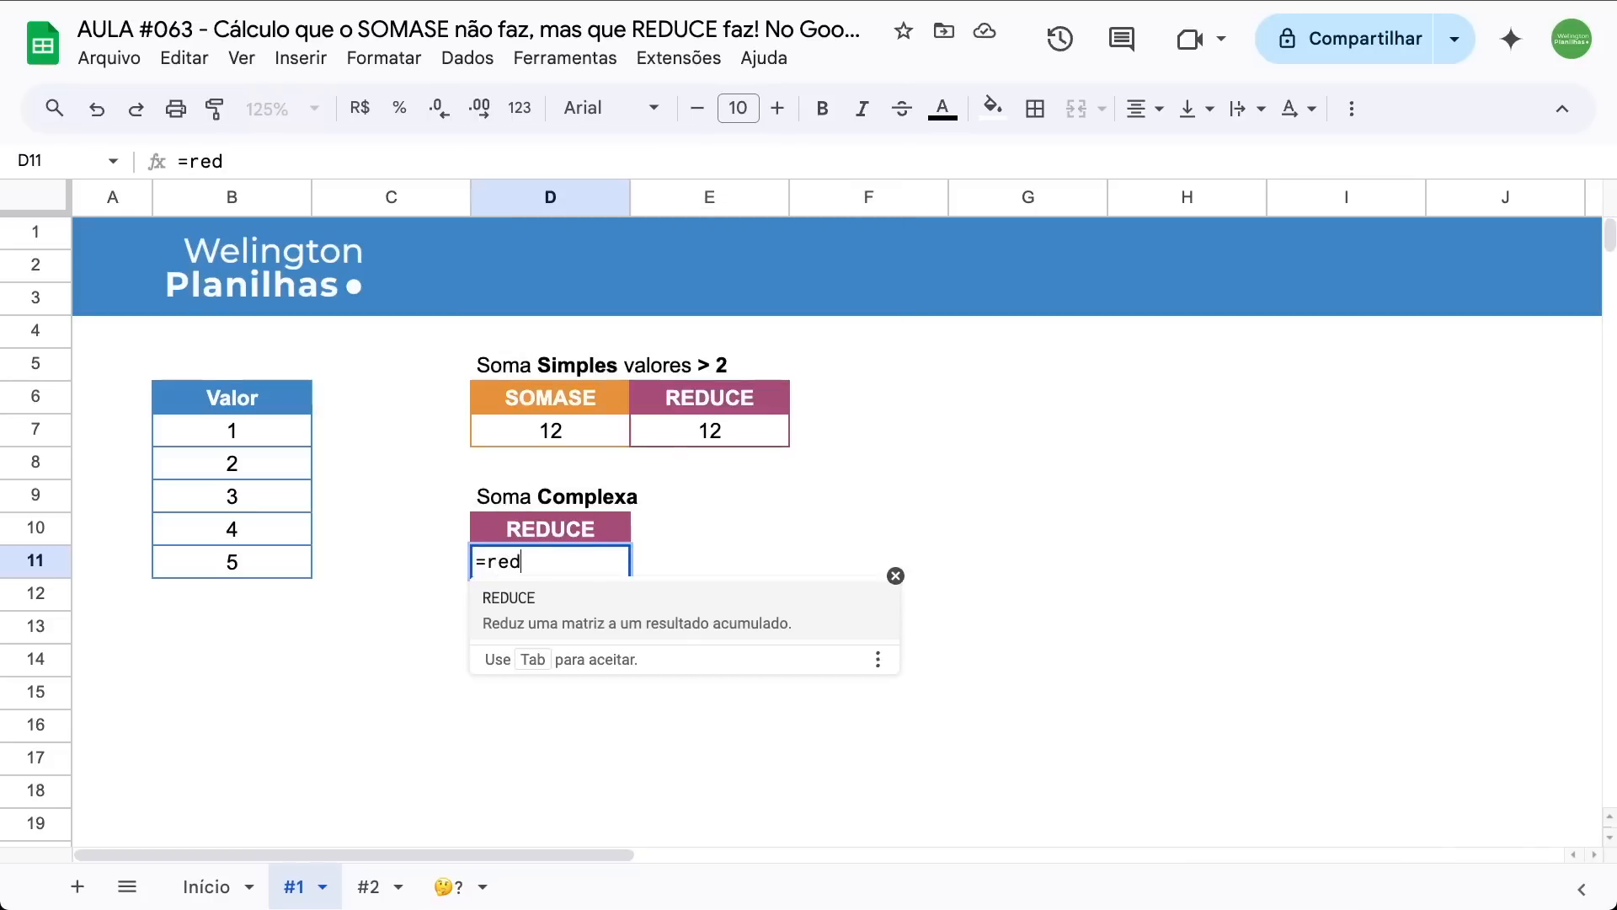
{"action": "key", "text": "Tab"}
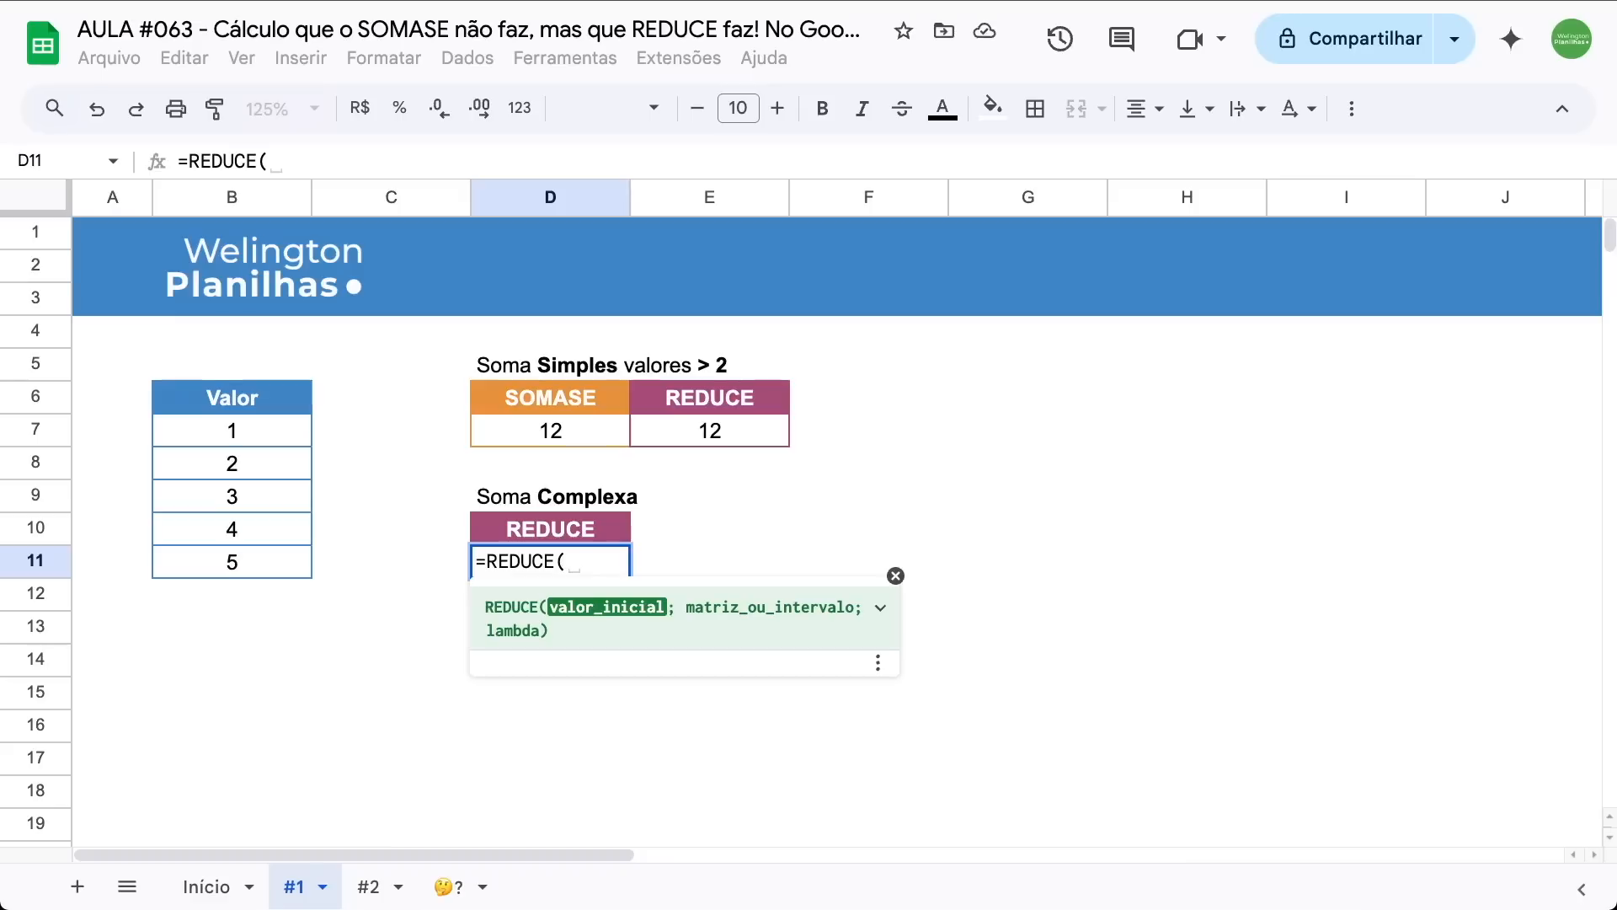
{"action": "type", "text": "0"}
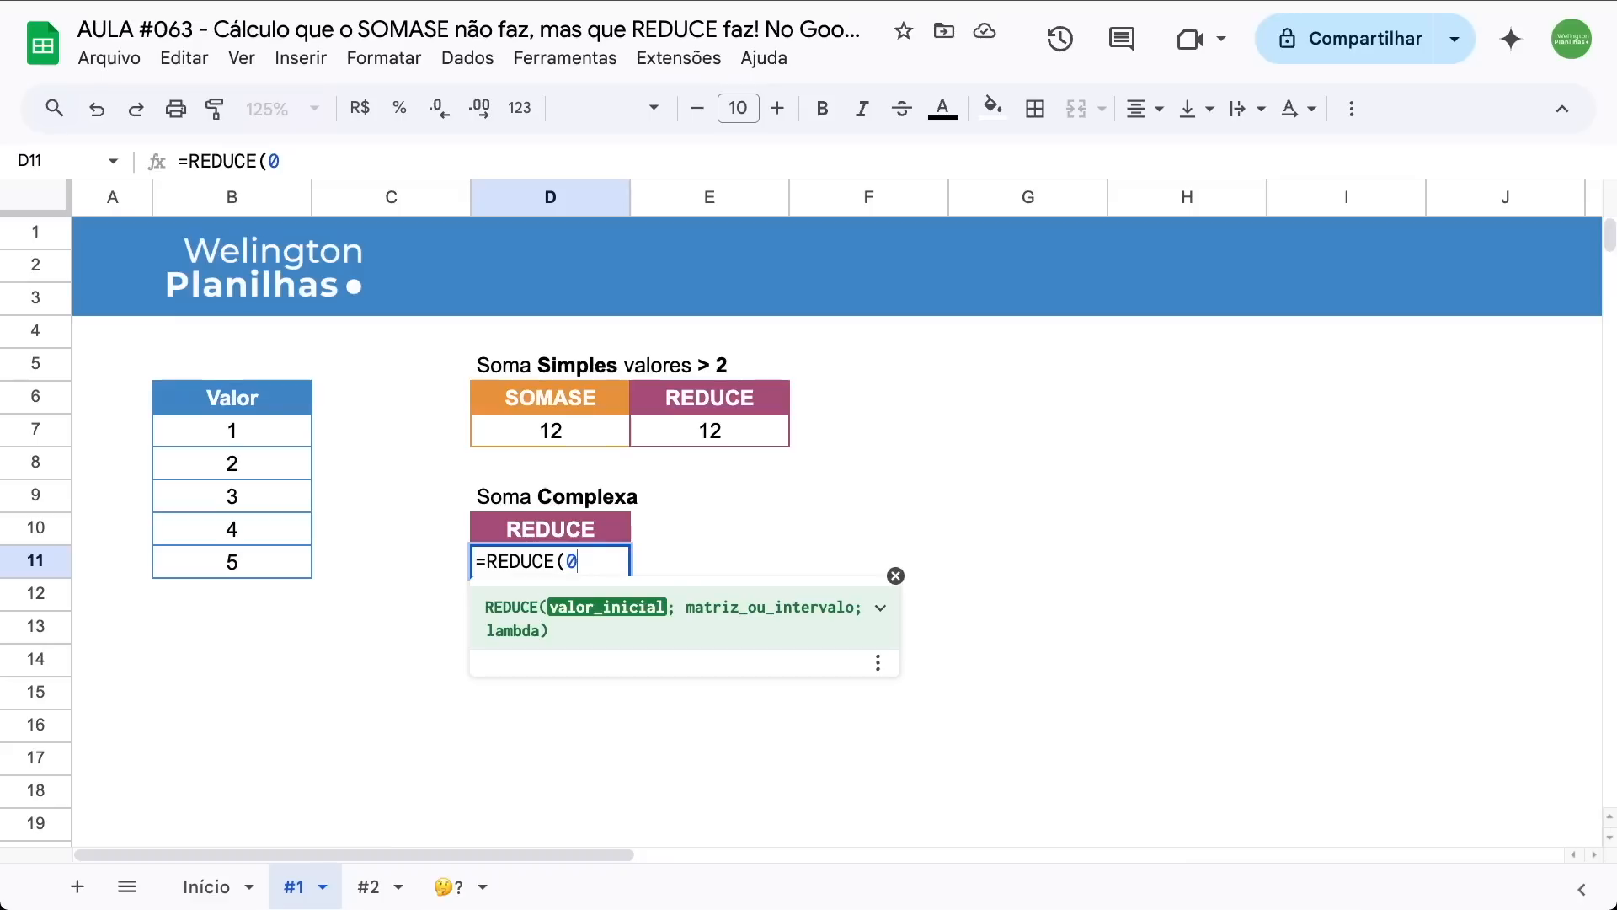
{"action": "type", "text": ";"}
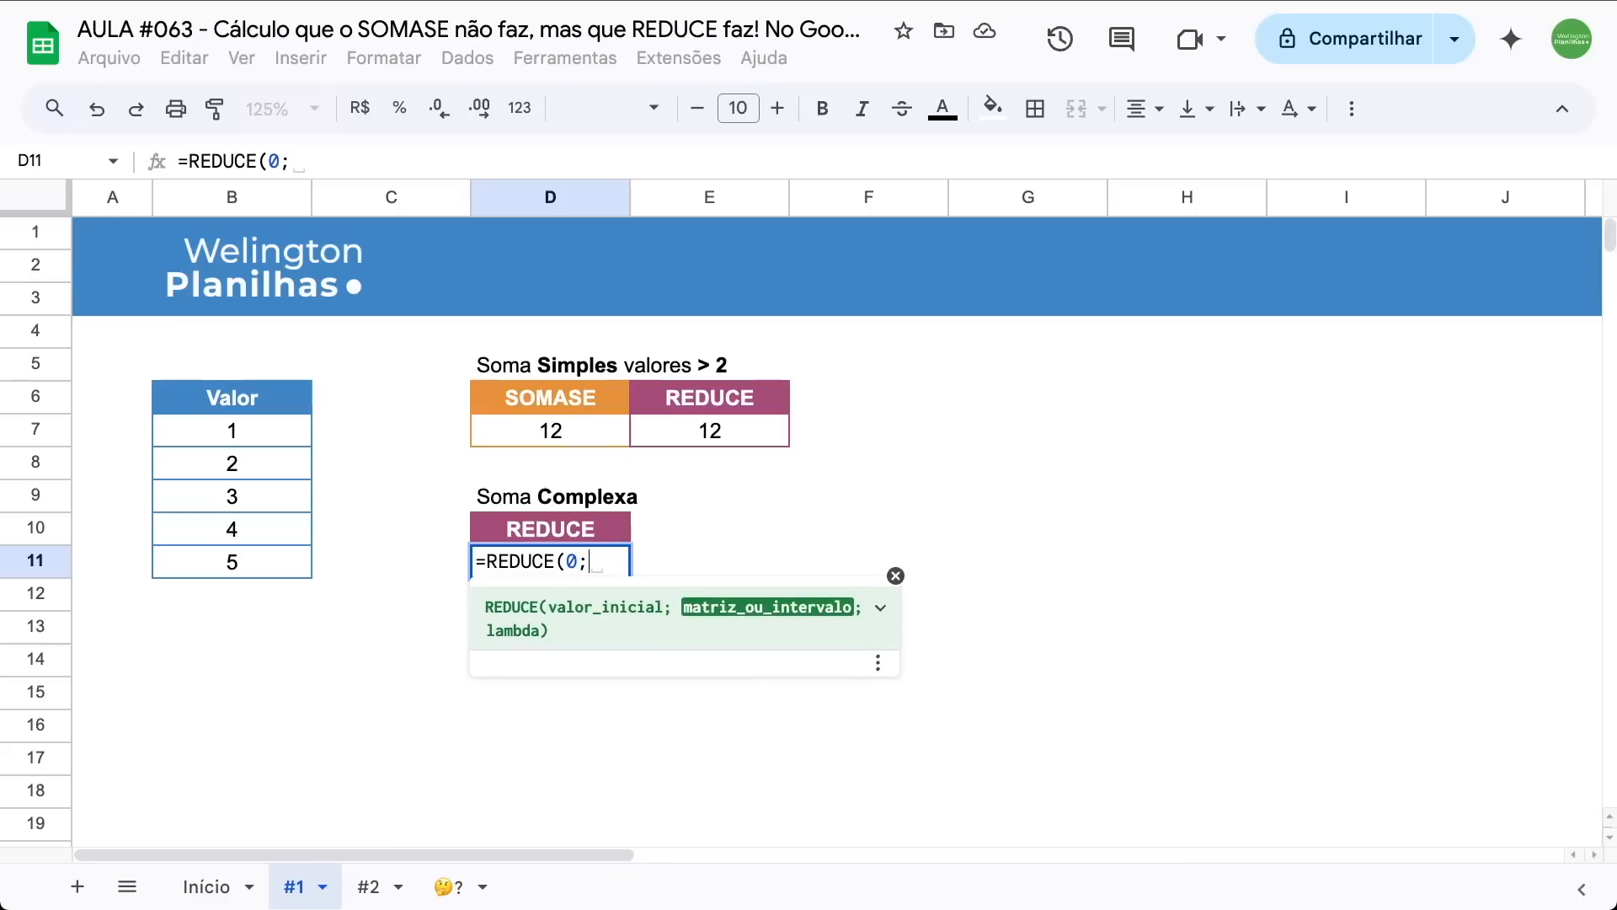
{"action": "left_click_drag", "start_coordinate": [271, 428], "coordinate": [273, 567]}
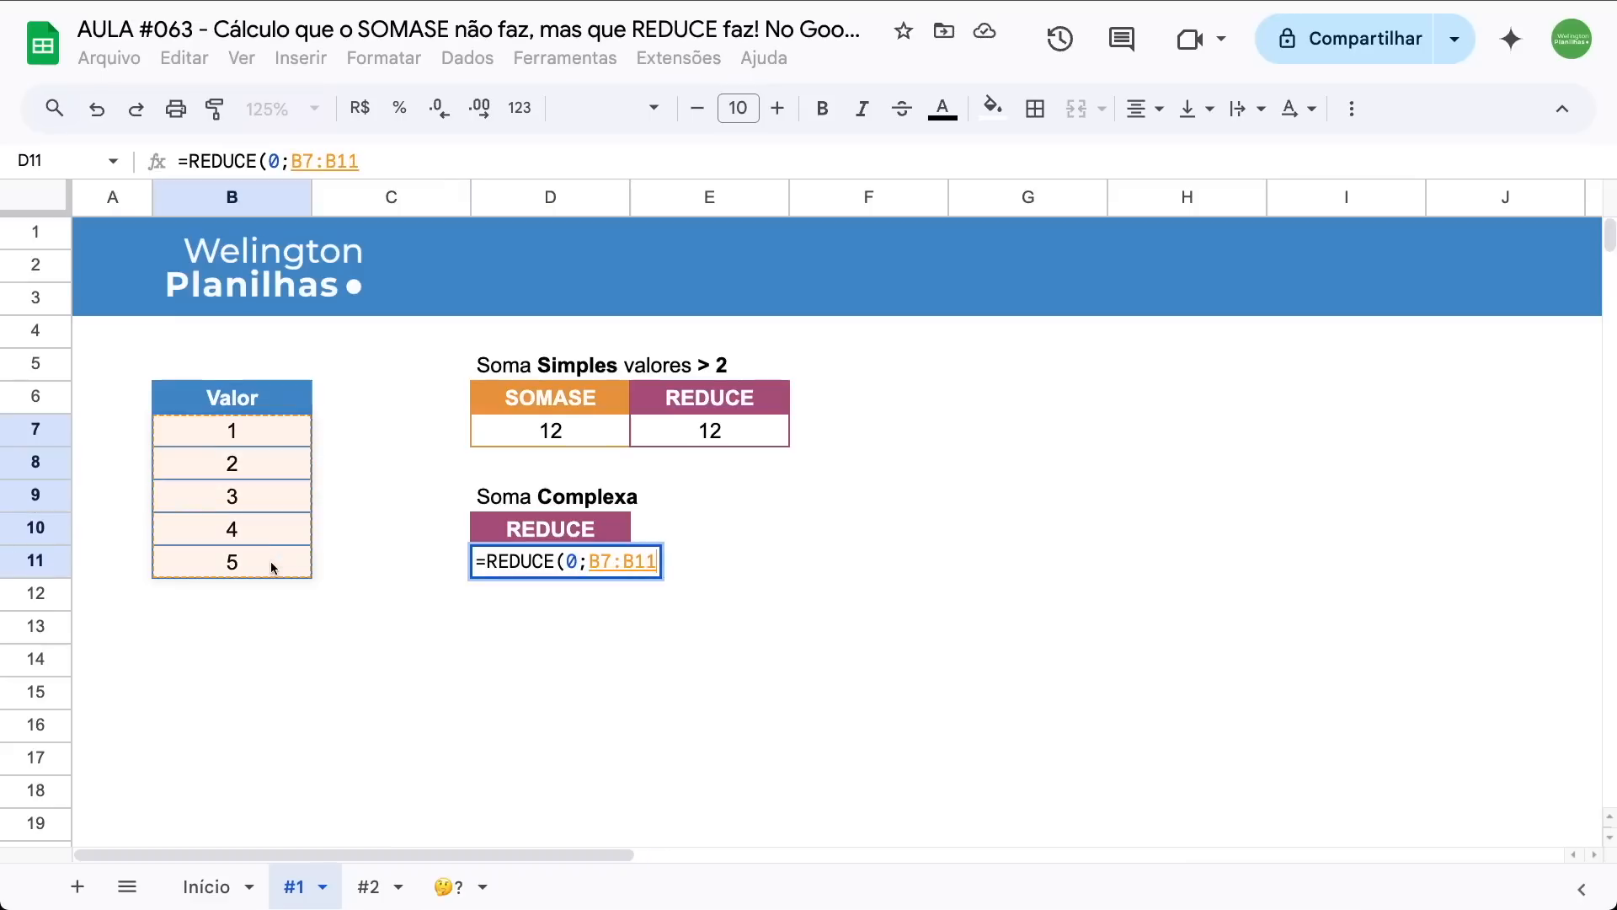
{"action": "type", "text": ";"}
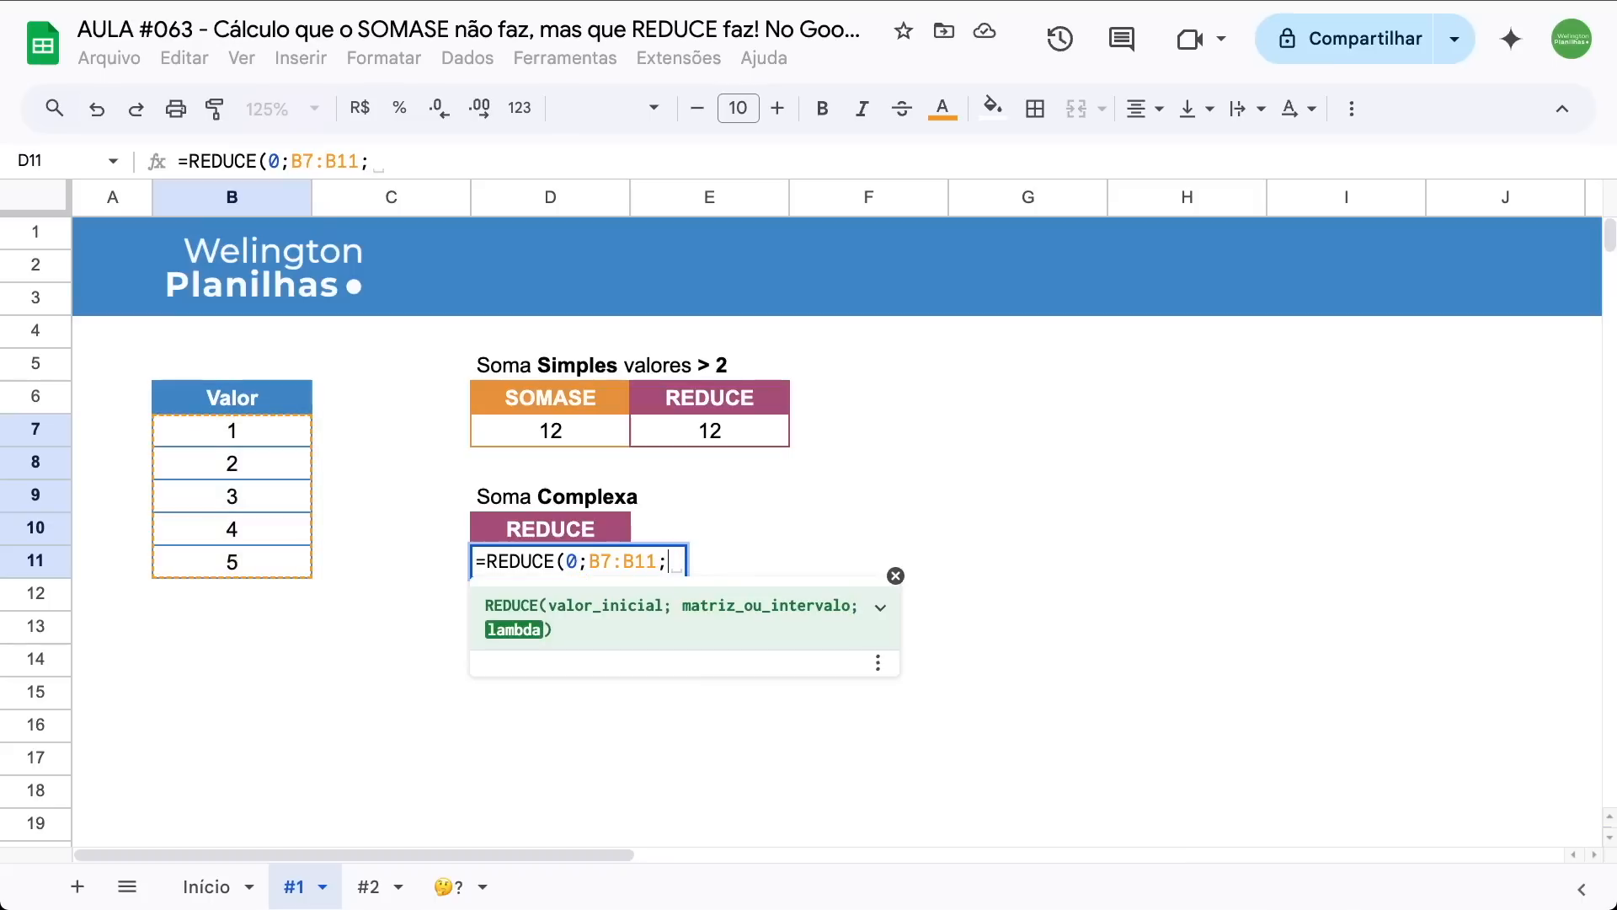
Add a LAMBDA with the parameter names a and b as the third argument of D11's REDUCE formula
{"action": "type", "text": "lam"}
{"action": "key", "text": "Tab"}
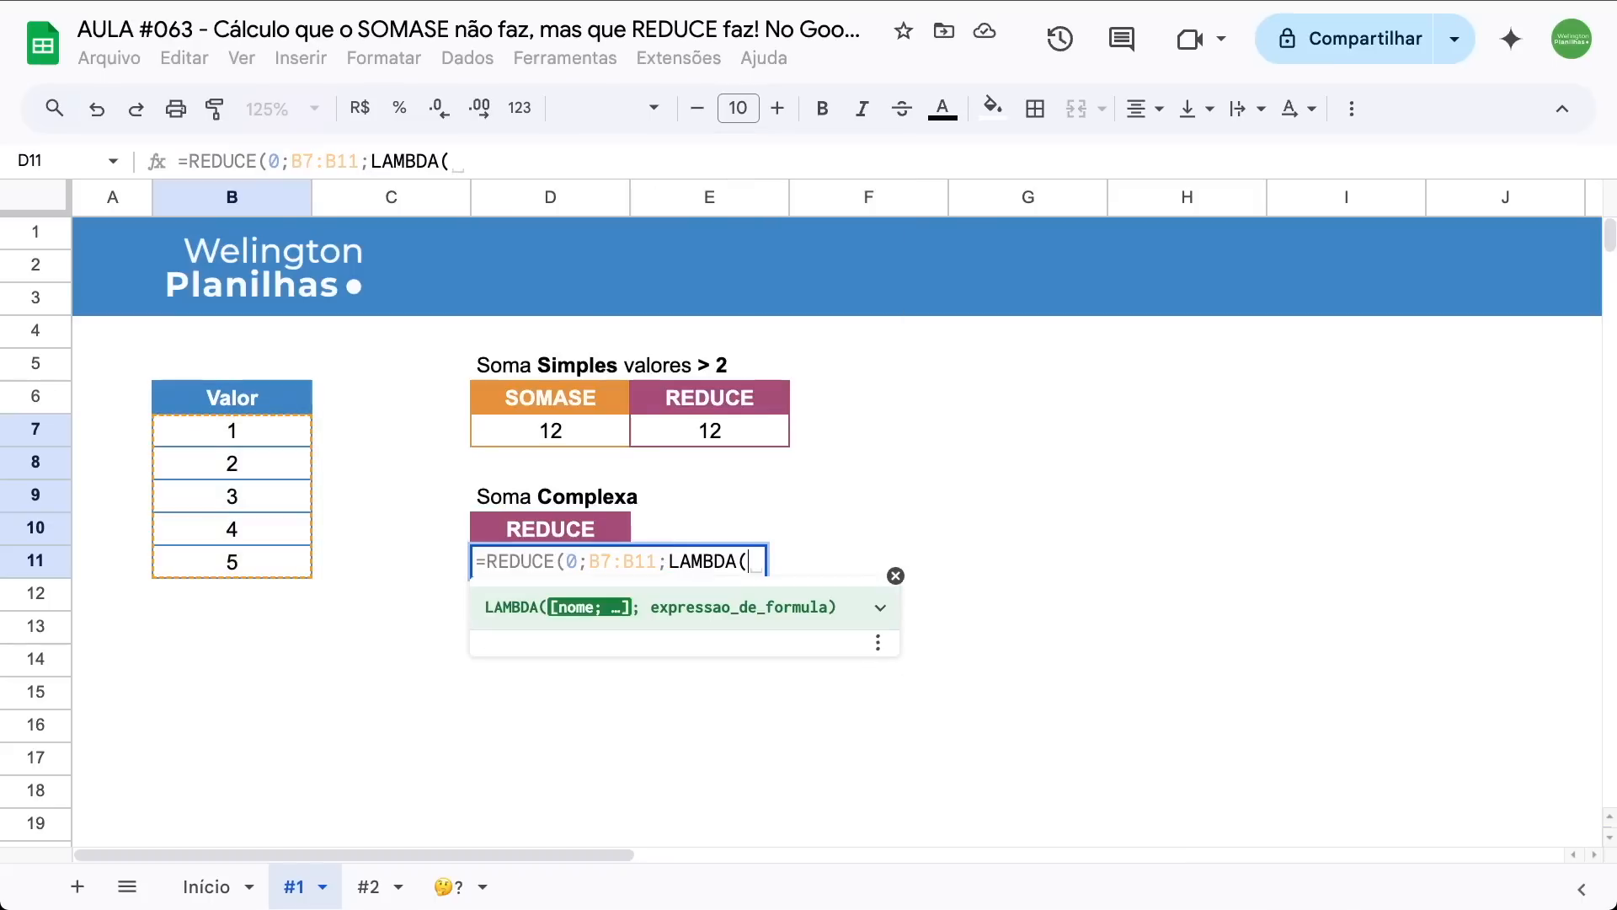
{"action": "type", "text": "a"}
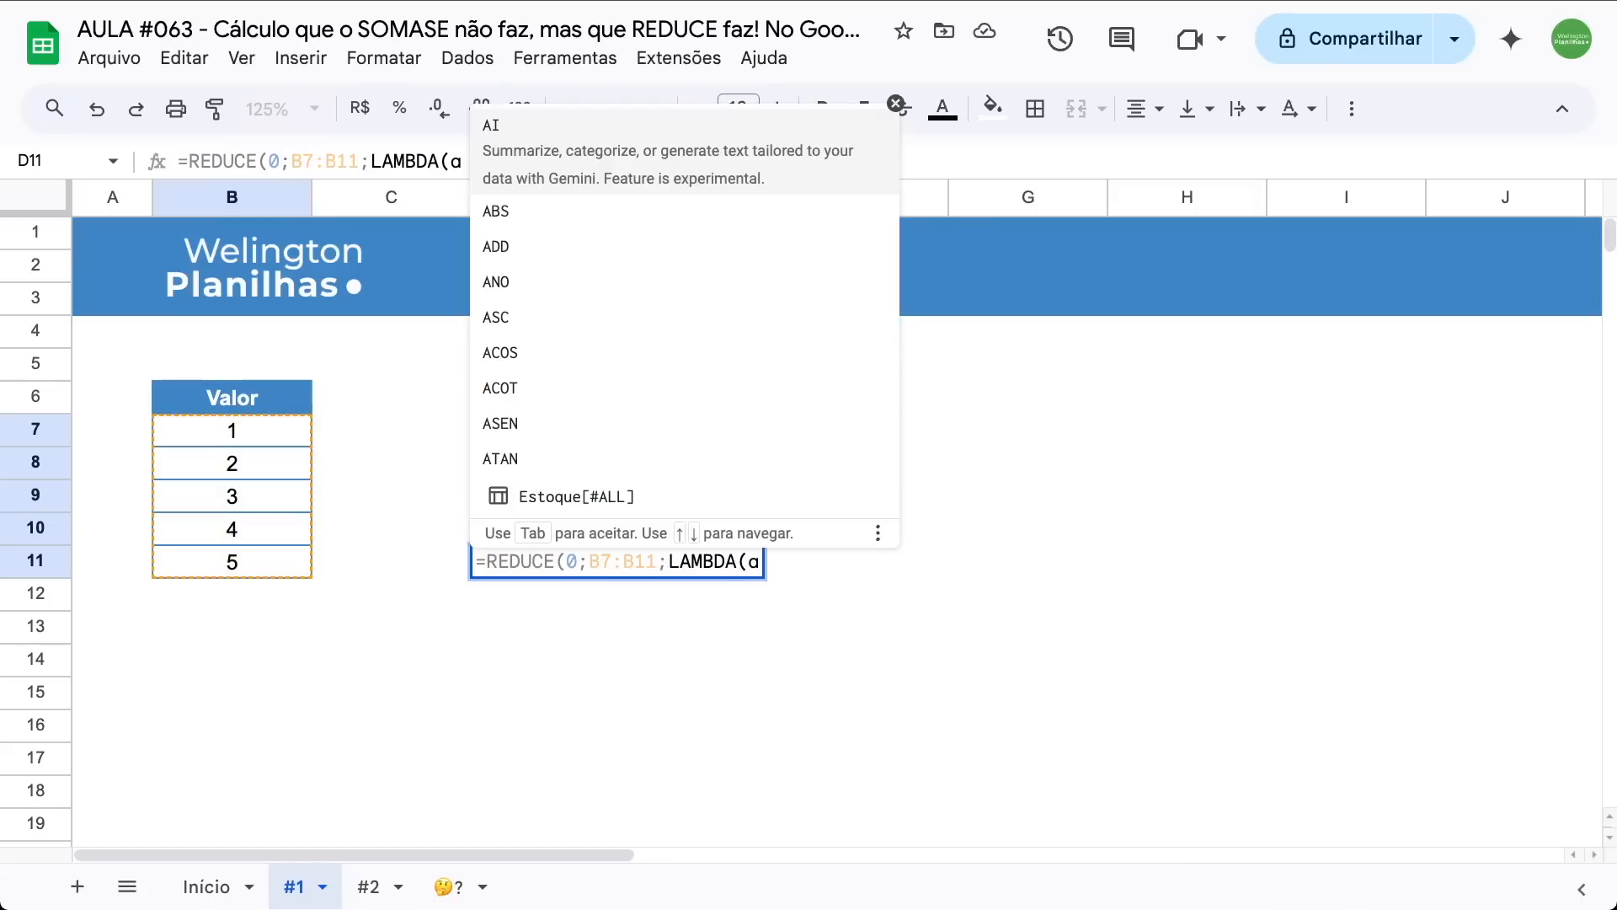
{"action": "type", "text": ";b;"}
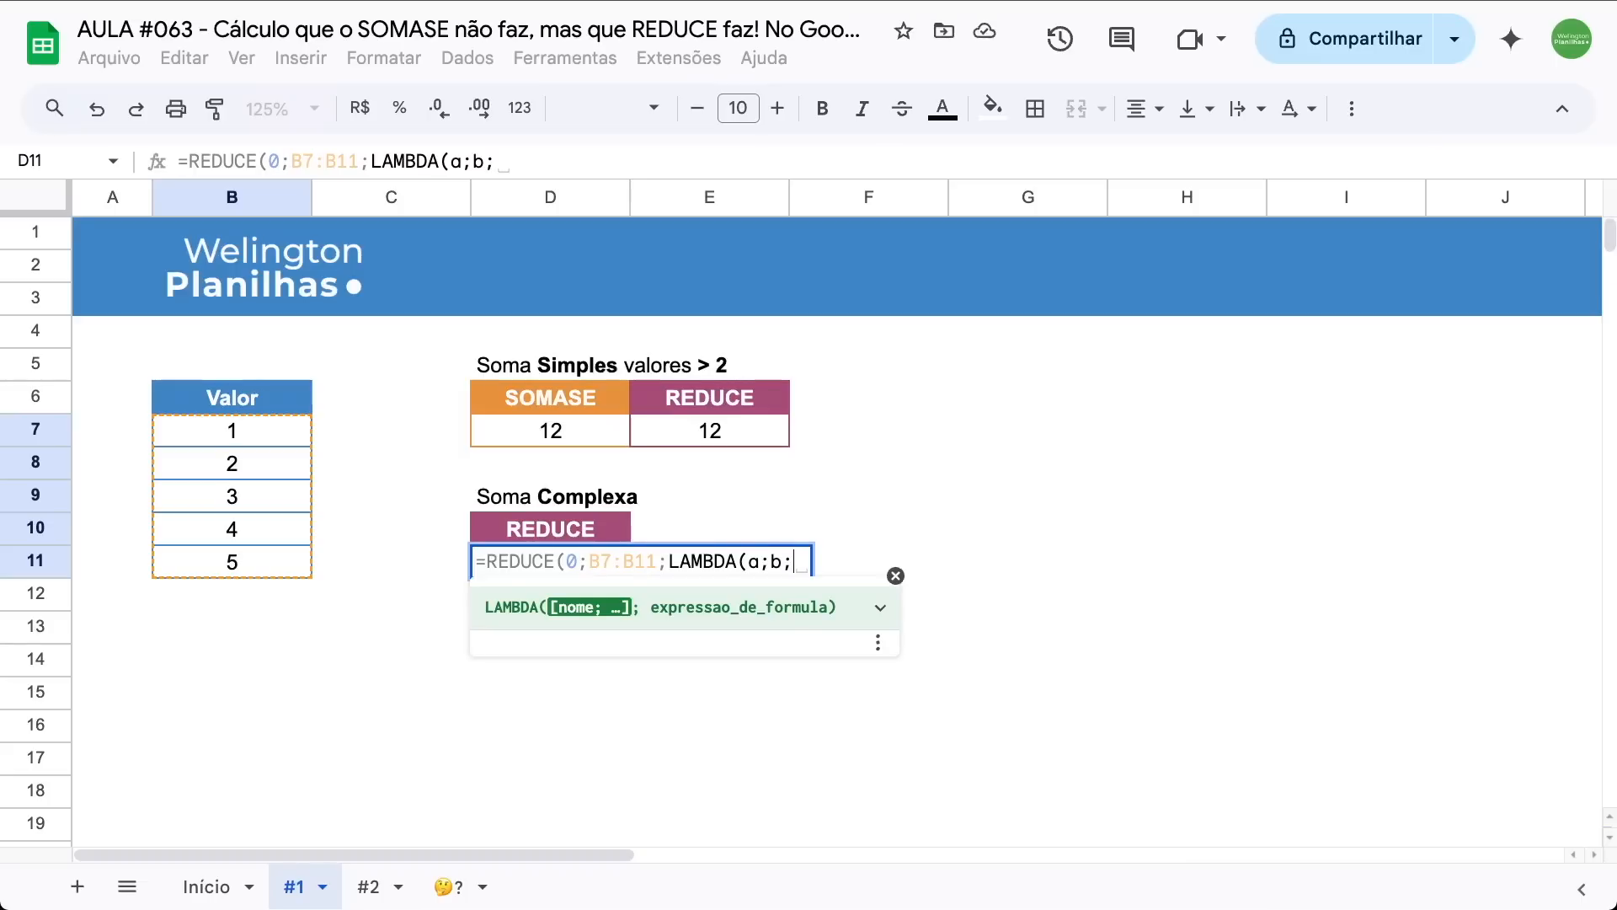
Begin the LAMBDA expression with an SE function whose logical test is MOD(b;2)=0
{"action": "type", "text": "se"}
{"action": "key", "text": "Tab"}
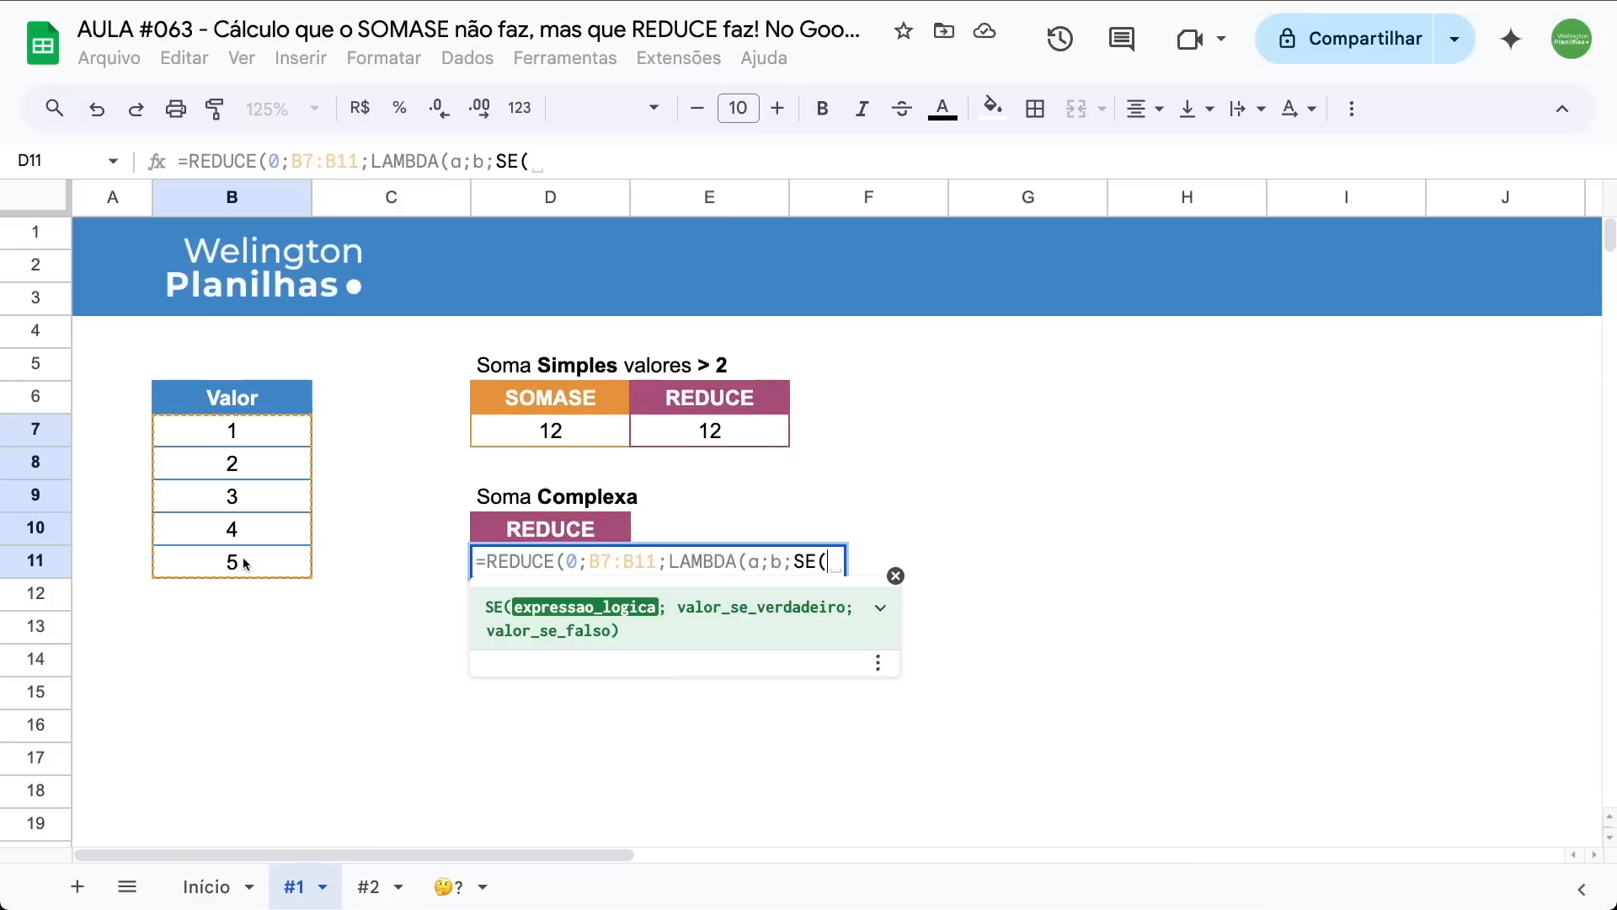
{"action": "type", "text": "mod"}
{"action": "key", "text": "Tab"}
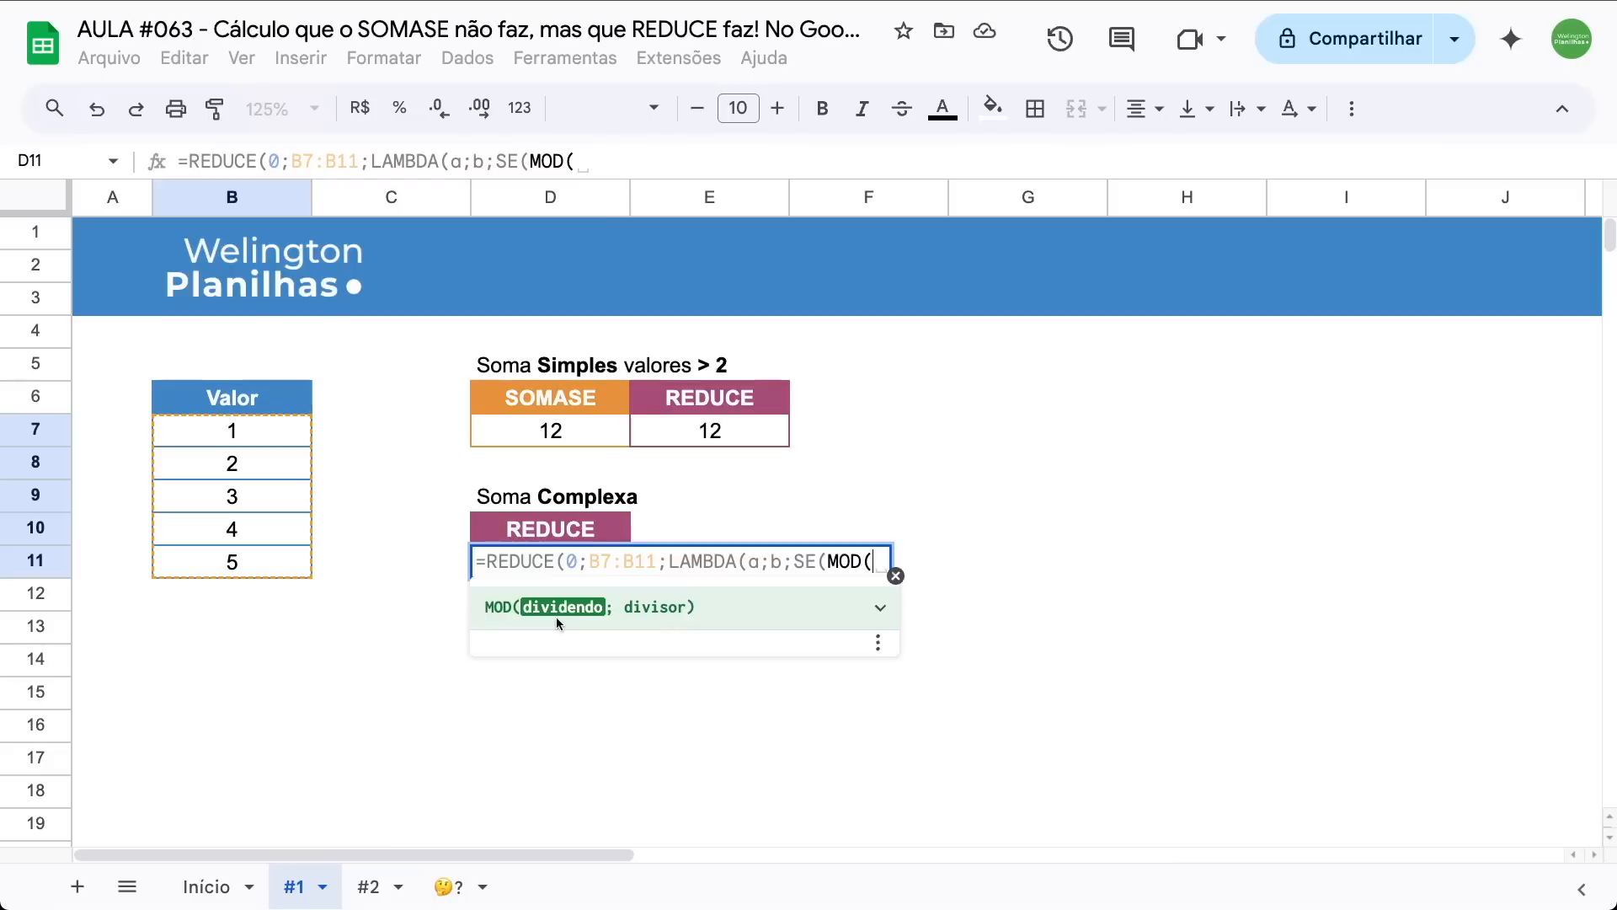
{"action": "type", "text": "b;"}
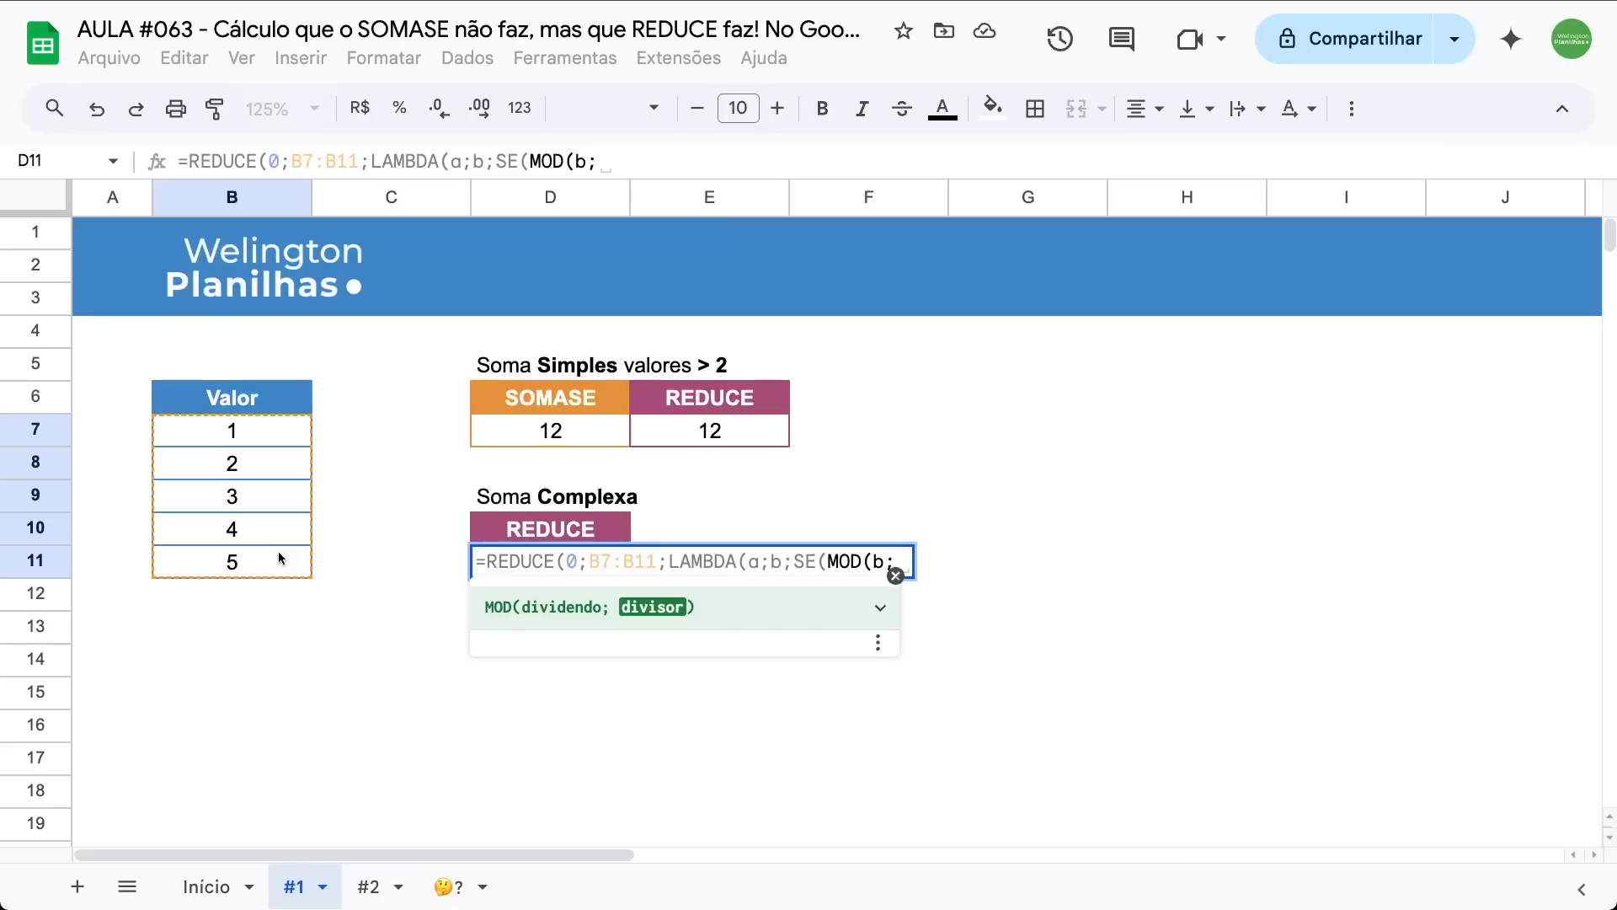
{"action": "type", "text": "2"}
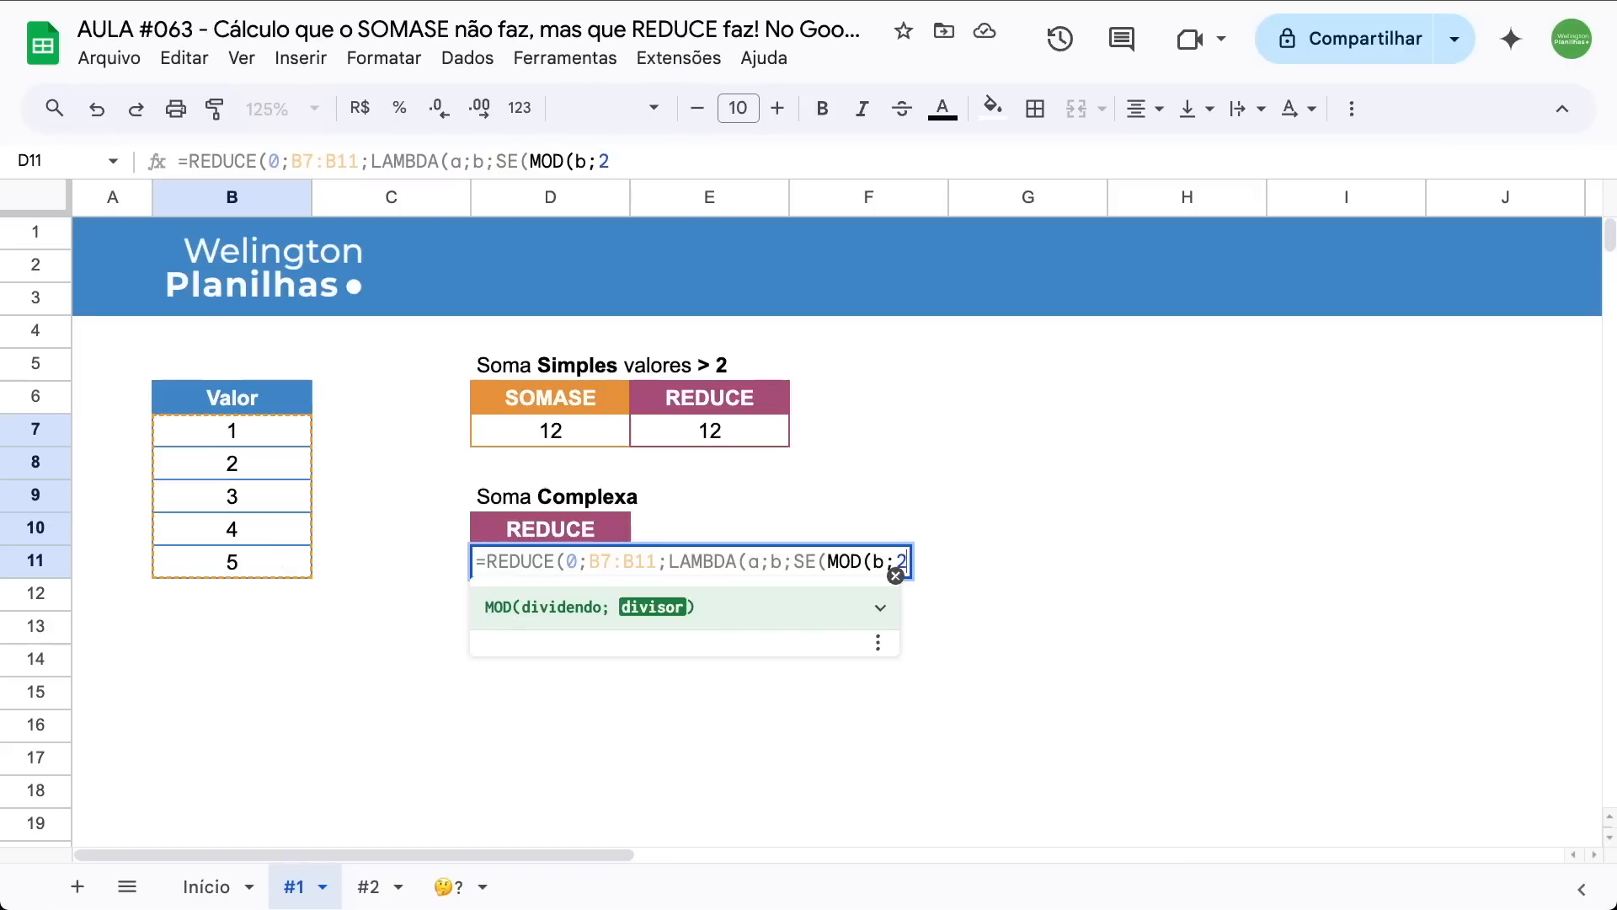
{"action": "type", "text": ")"}
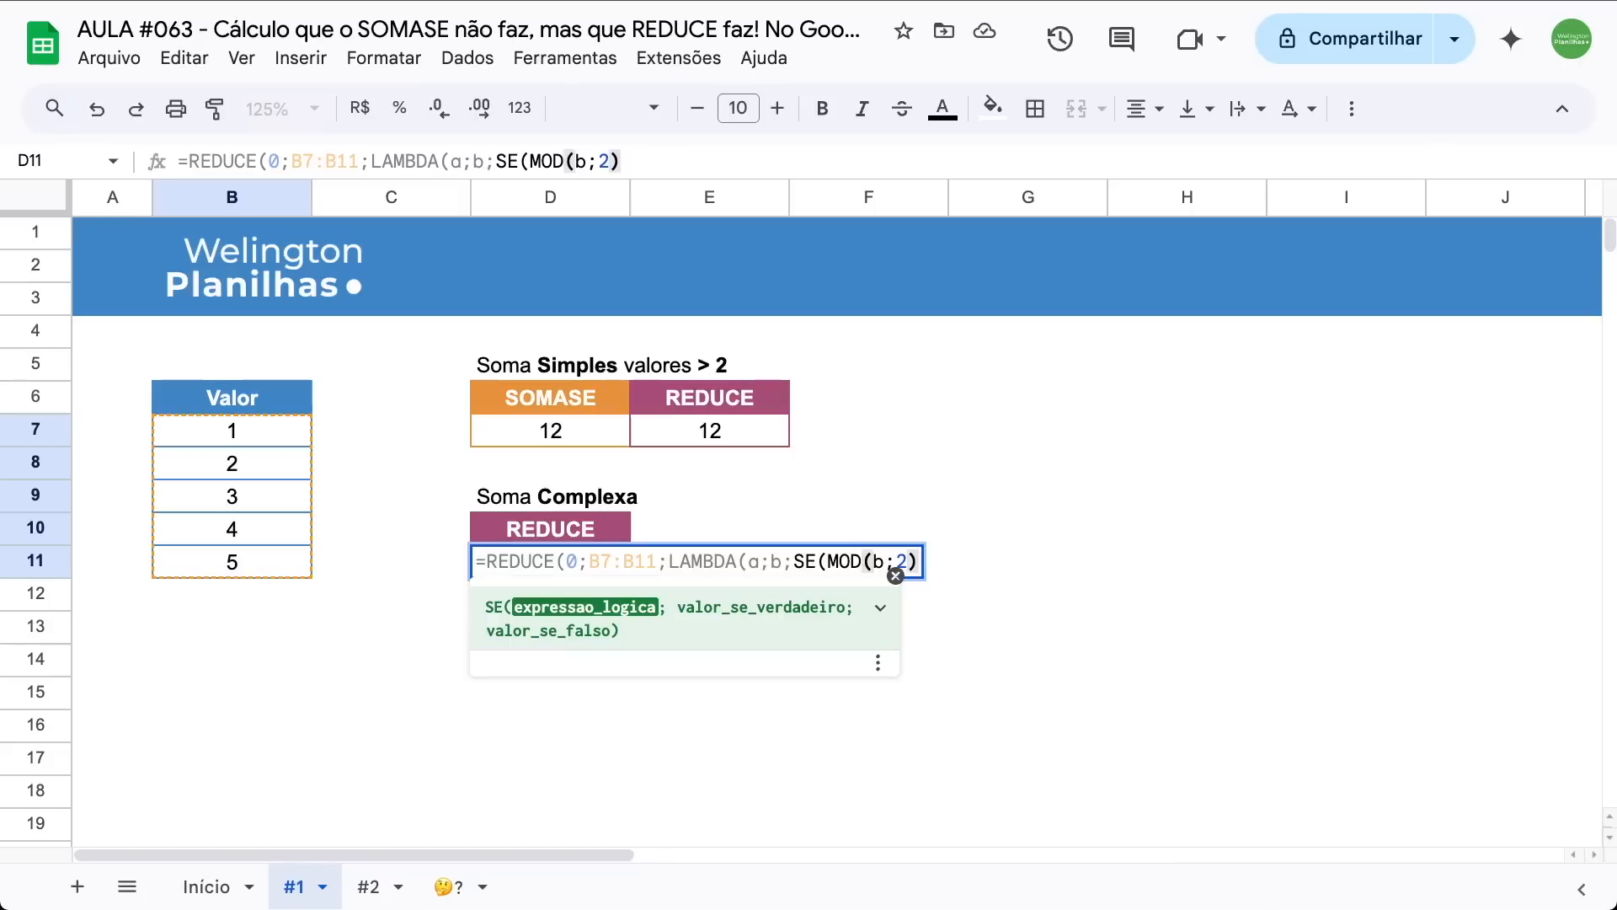
{"action": "type", "text": "="}
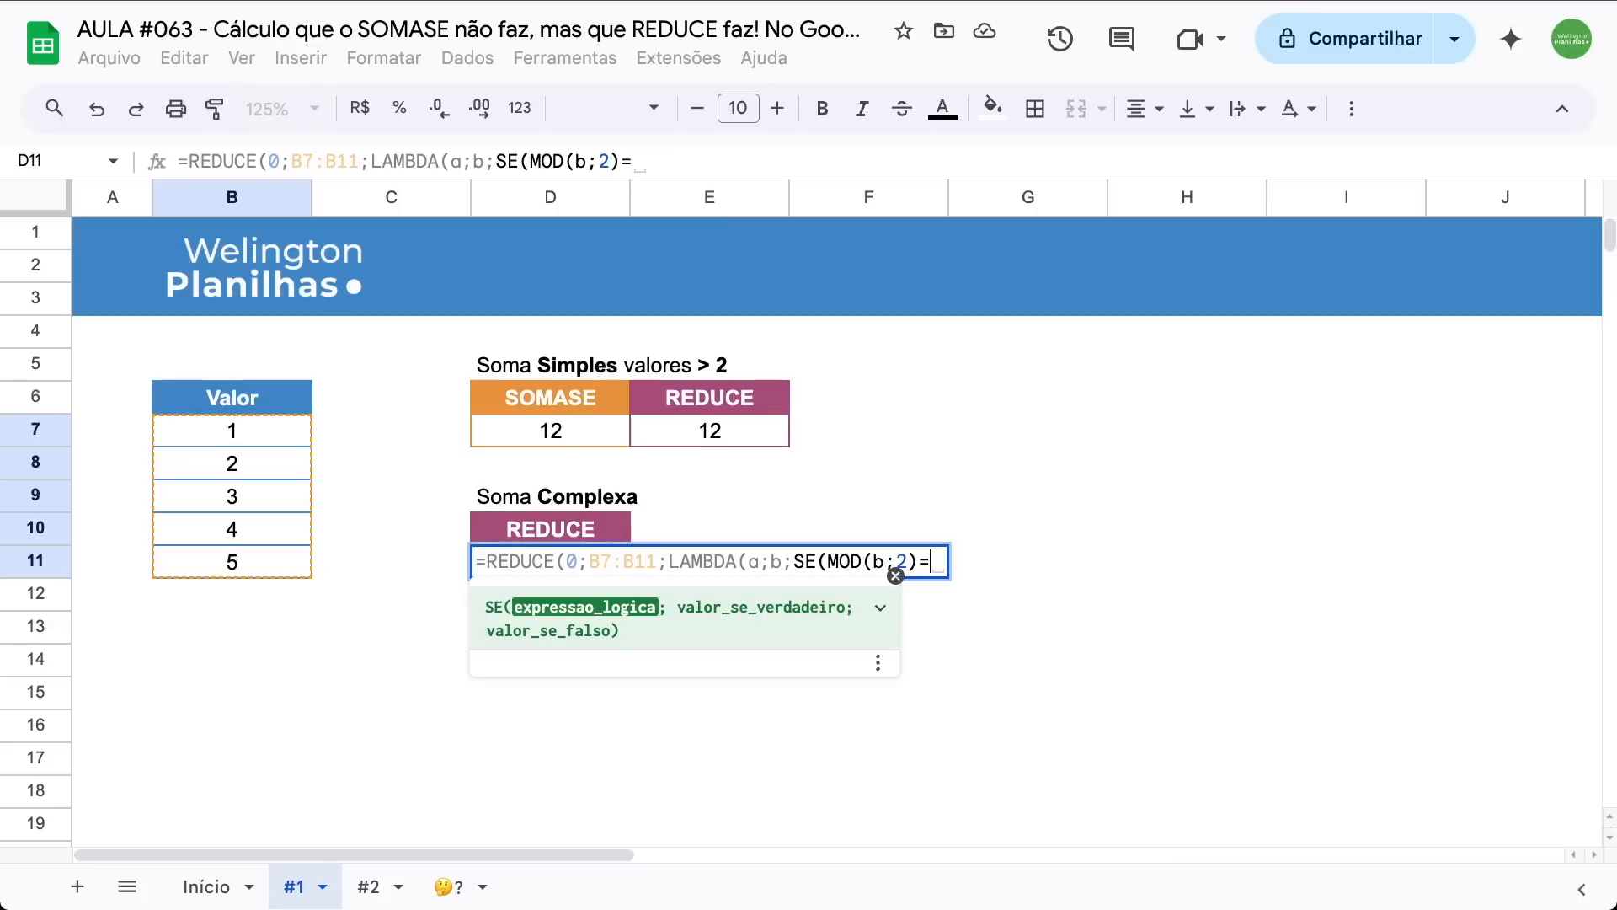
{"action": "type", "text": "0;"}
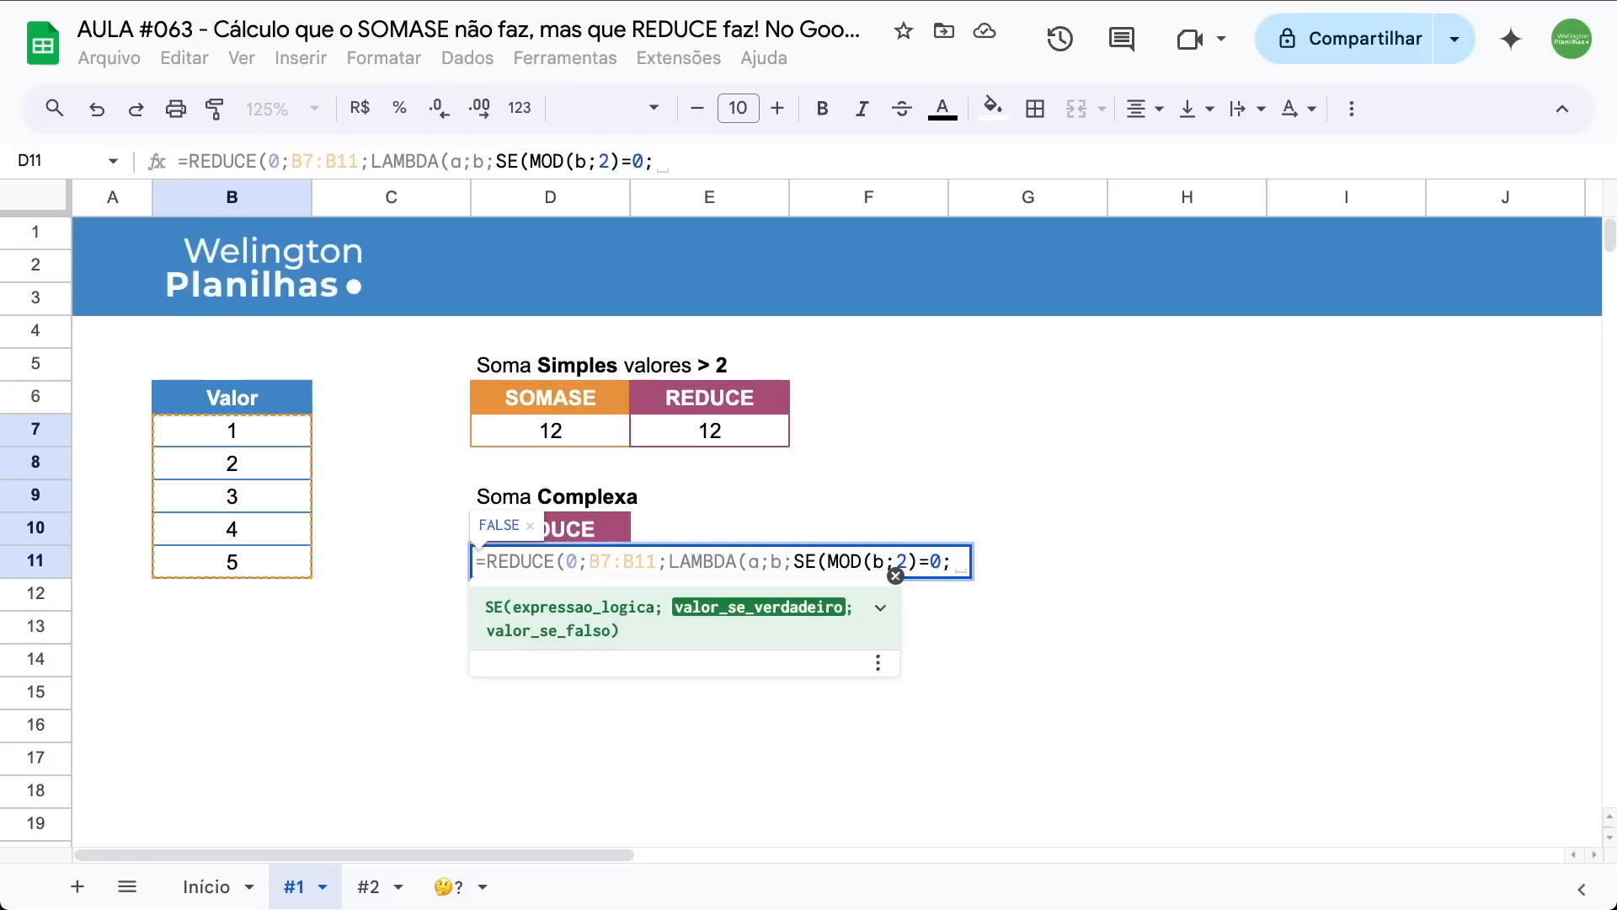
Complete the SE function with a+b if true and a if false, and enter the finished REDUCE formula in D11
{"action": "type", "text": "a+"}
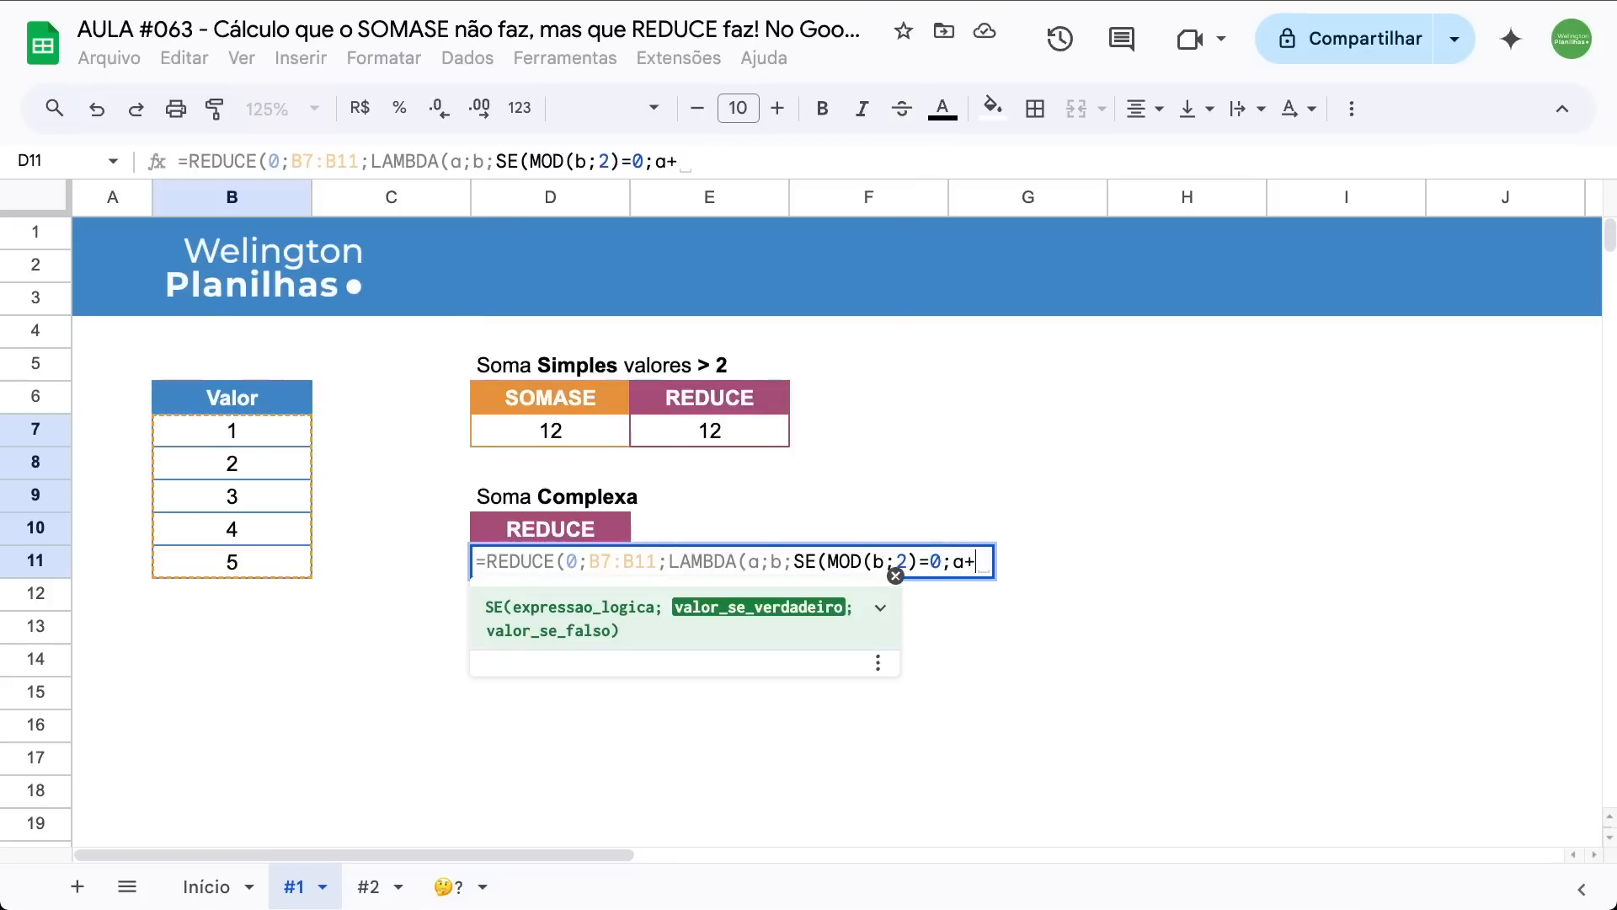
{"action": "type", "text": "b;"}
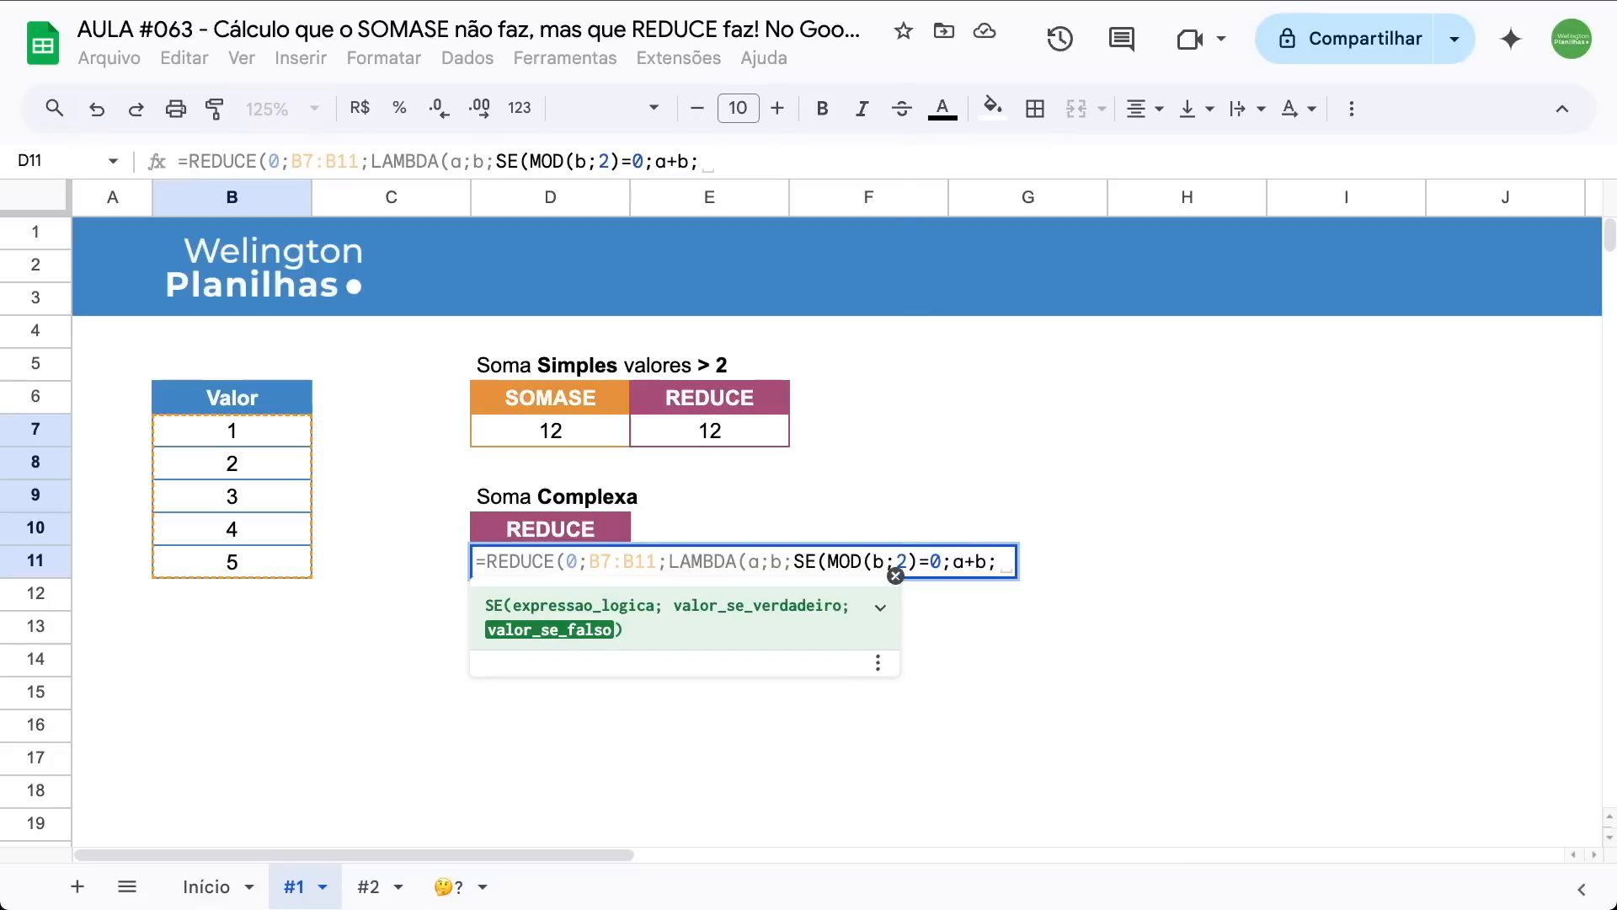
{"action": "type", "text": "a)"}
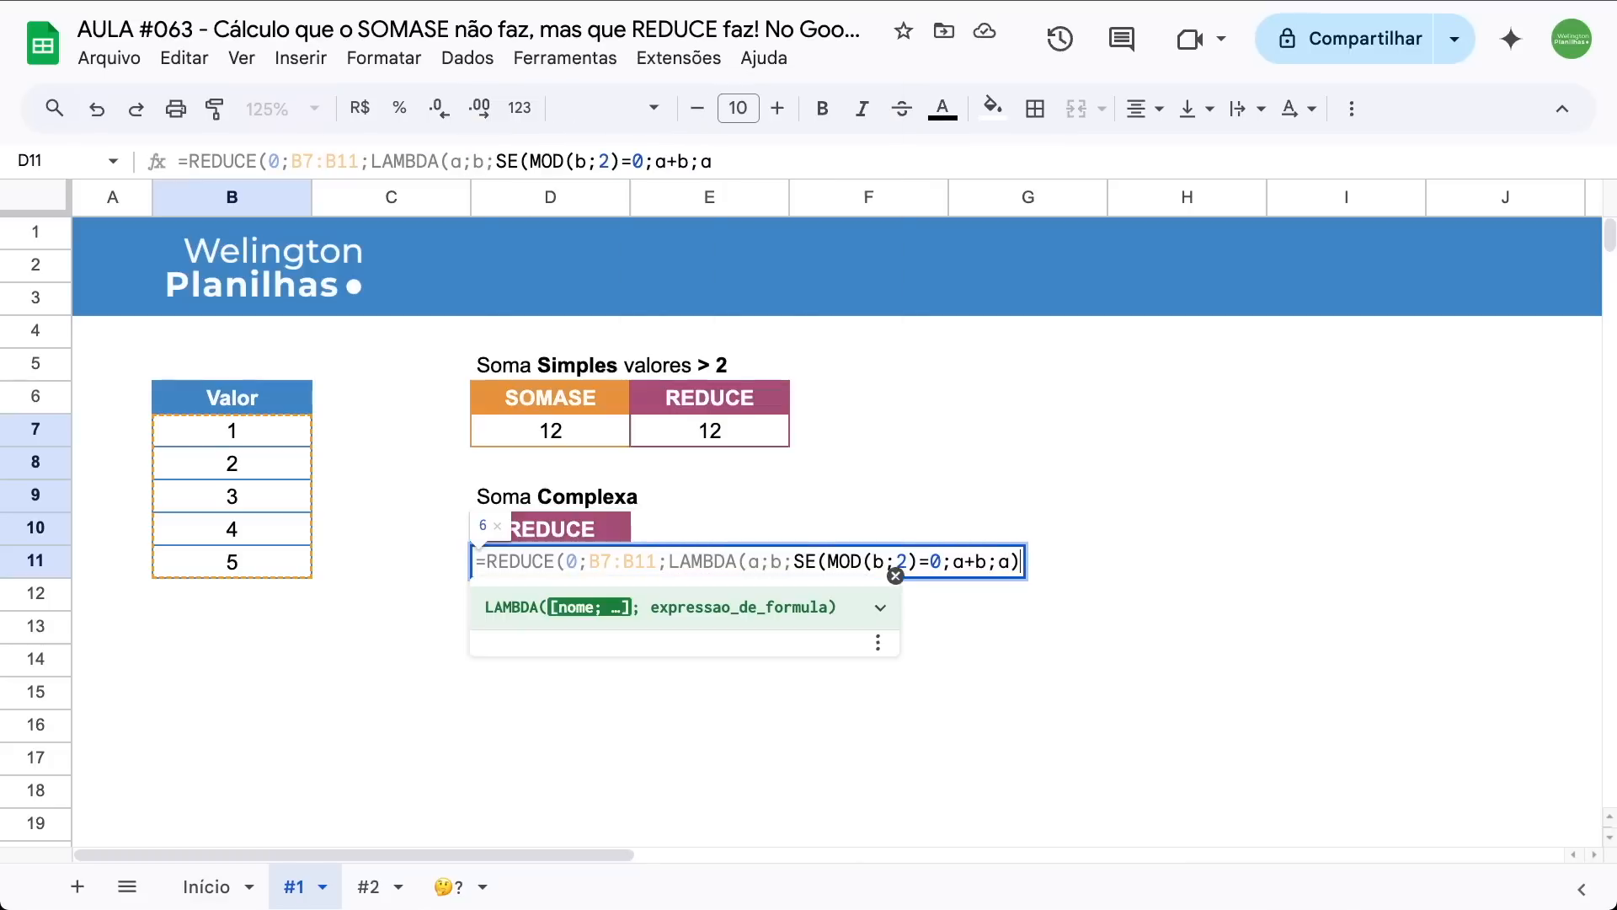
{"action": "type", "text": "))"}
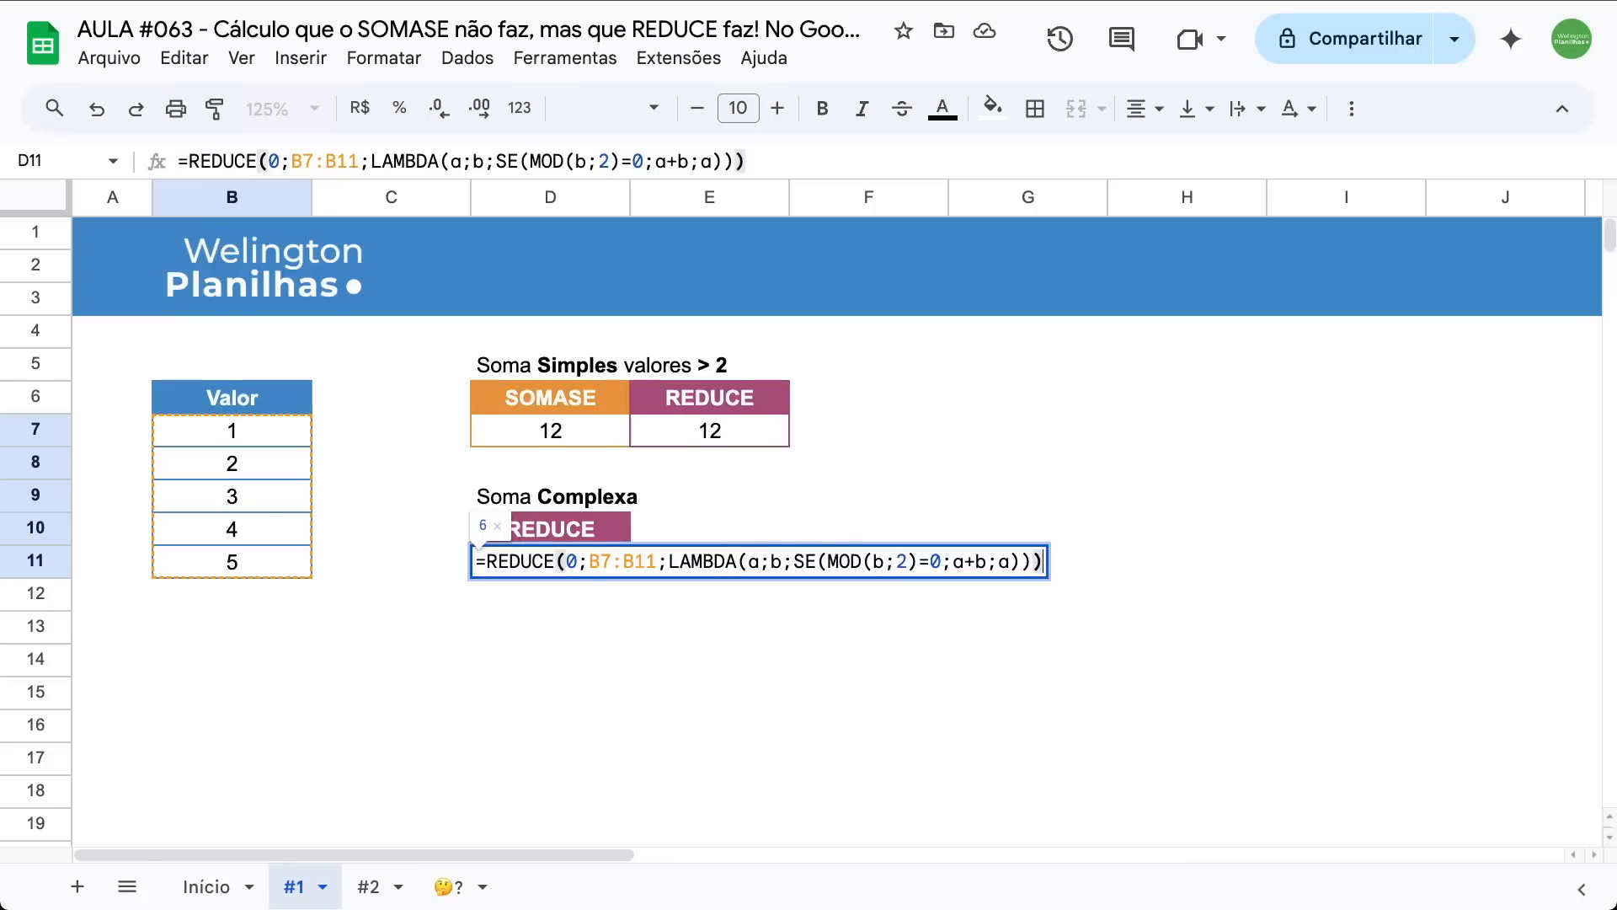
{"action": "key", "text": "Return"}
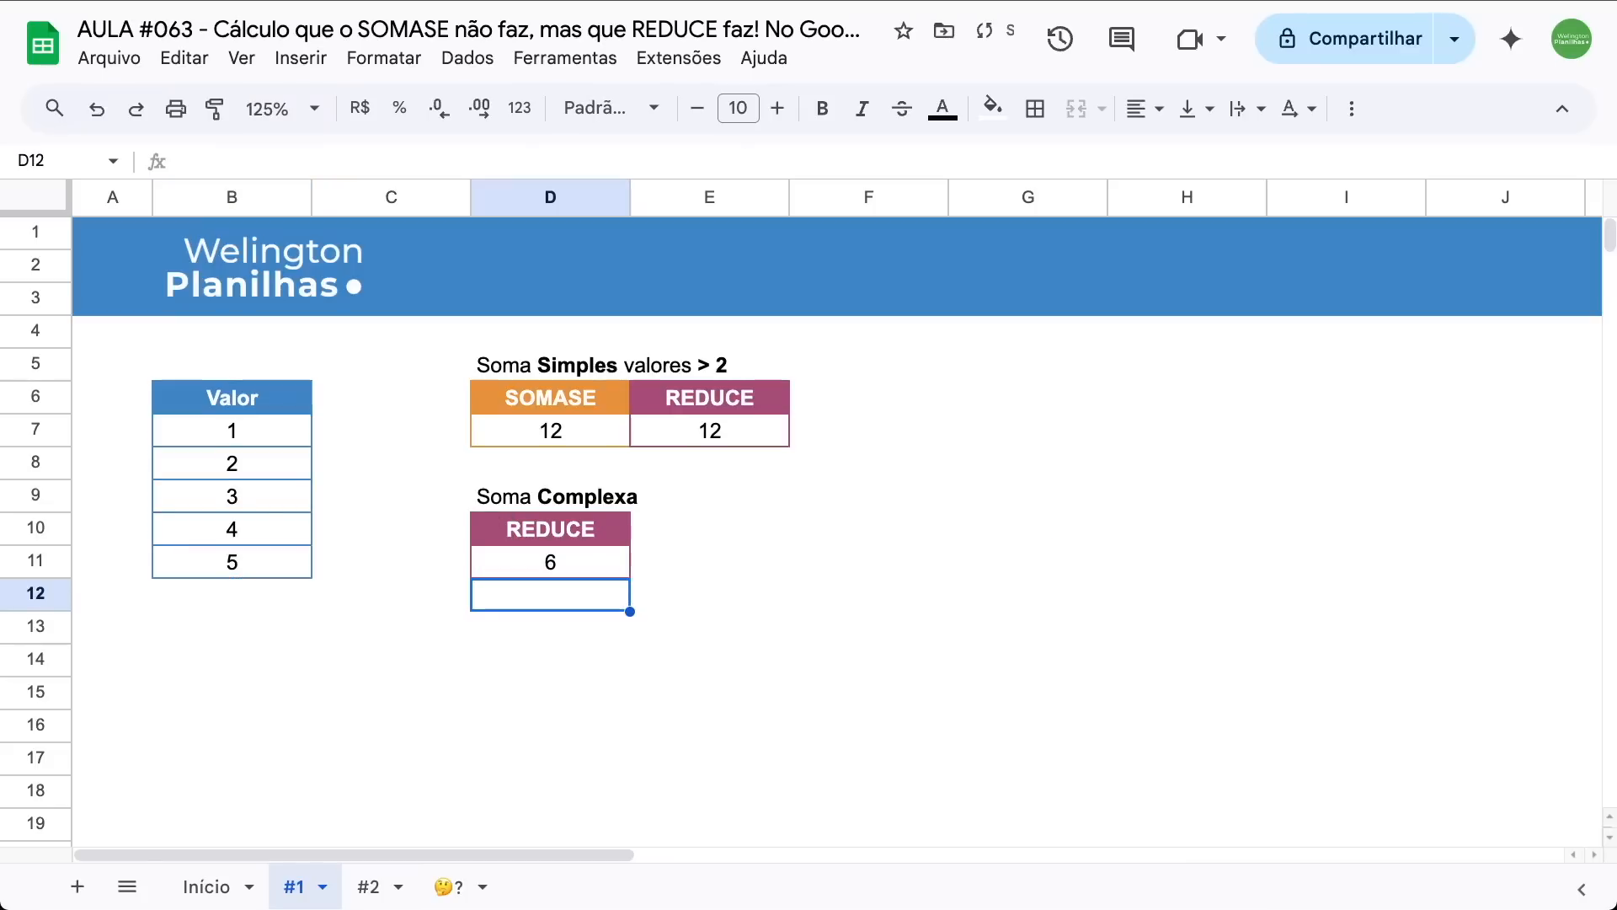
Check the REDUCE result in D11 against the sum of the even values in B8 and B10
{"action": "left_click", "coordinate": [520, 564]}
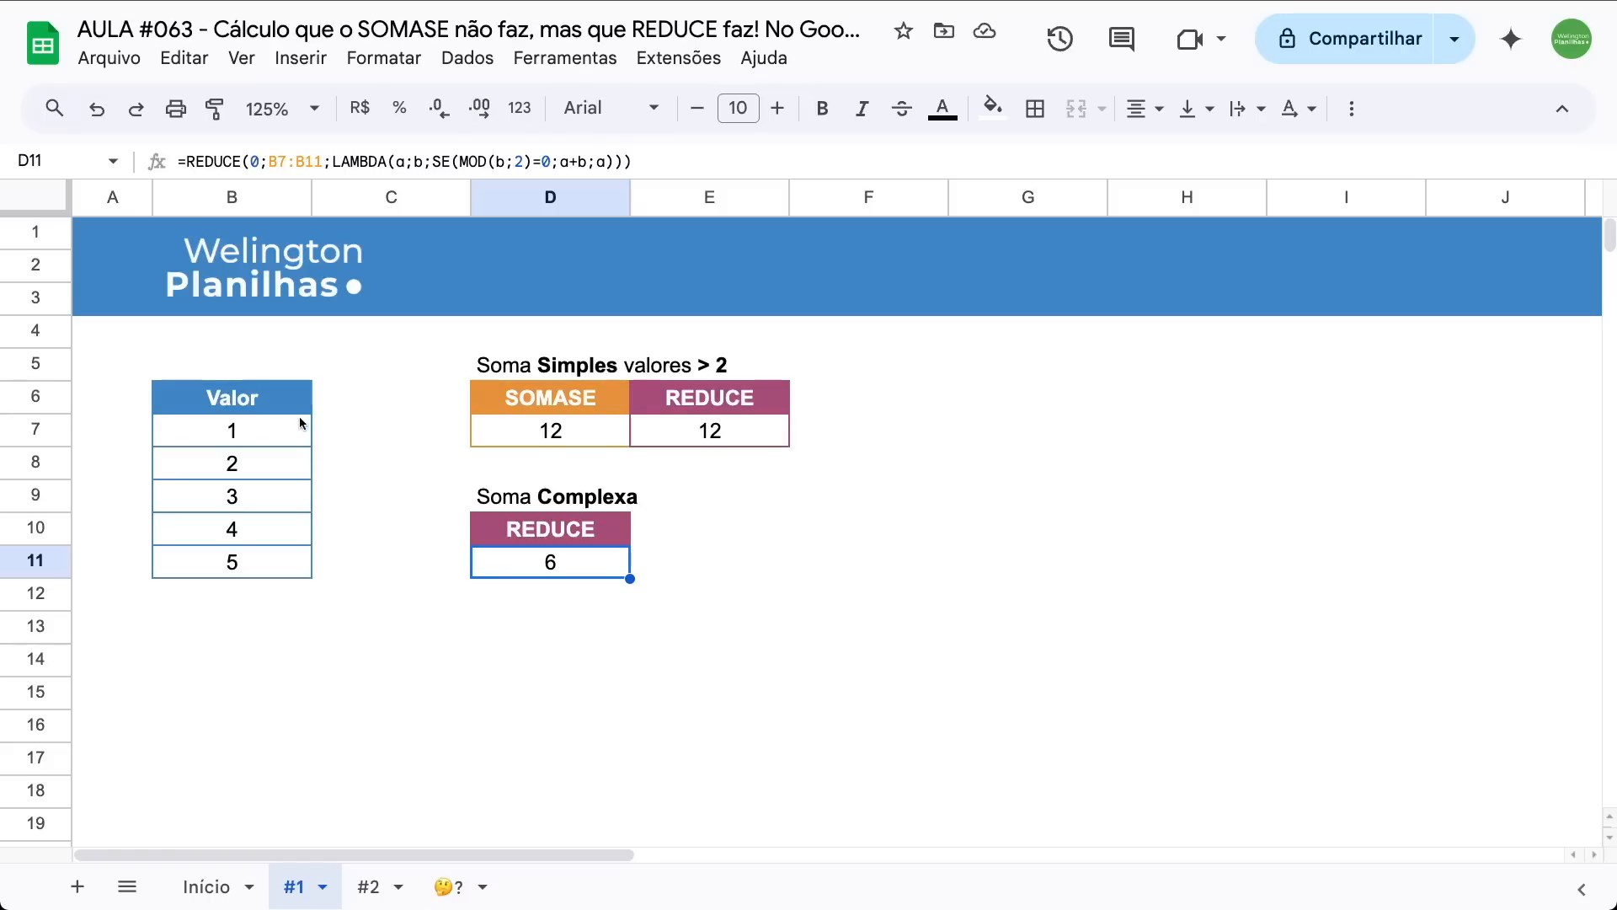
{"action": "left_click", "coordinate": [286, 465]}
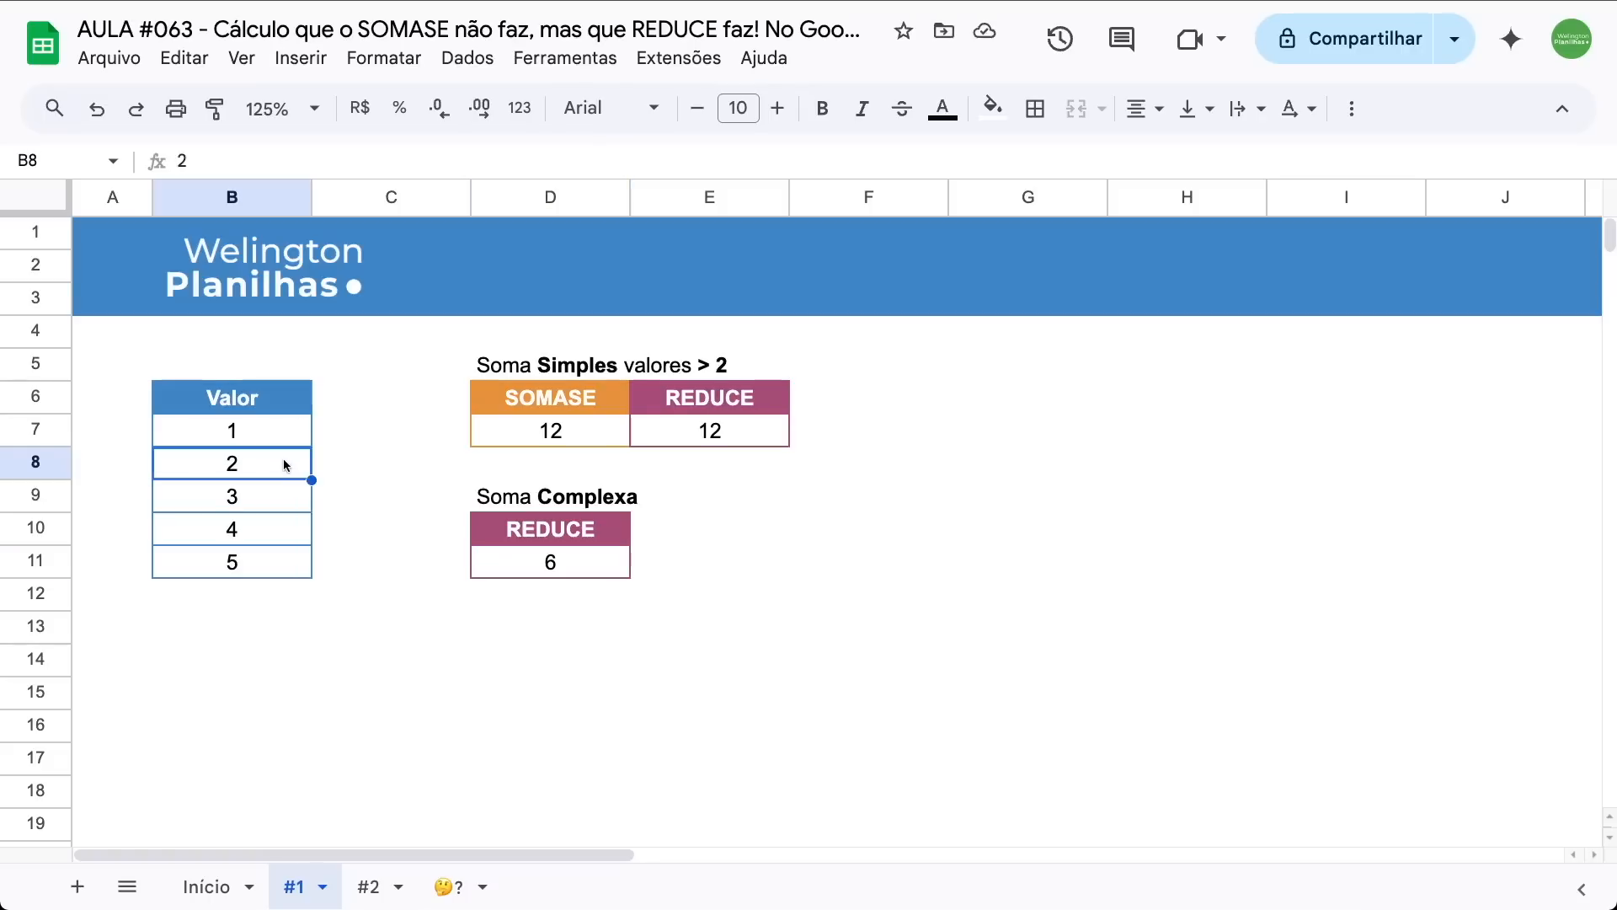
{"action": "left_click", "coordinate": [264, 530], "text": "ctrl"}
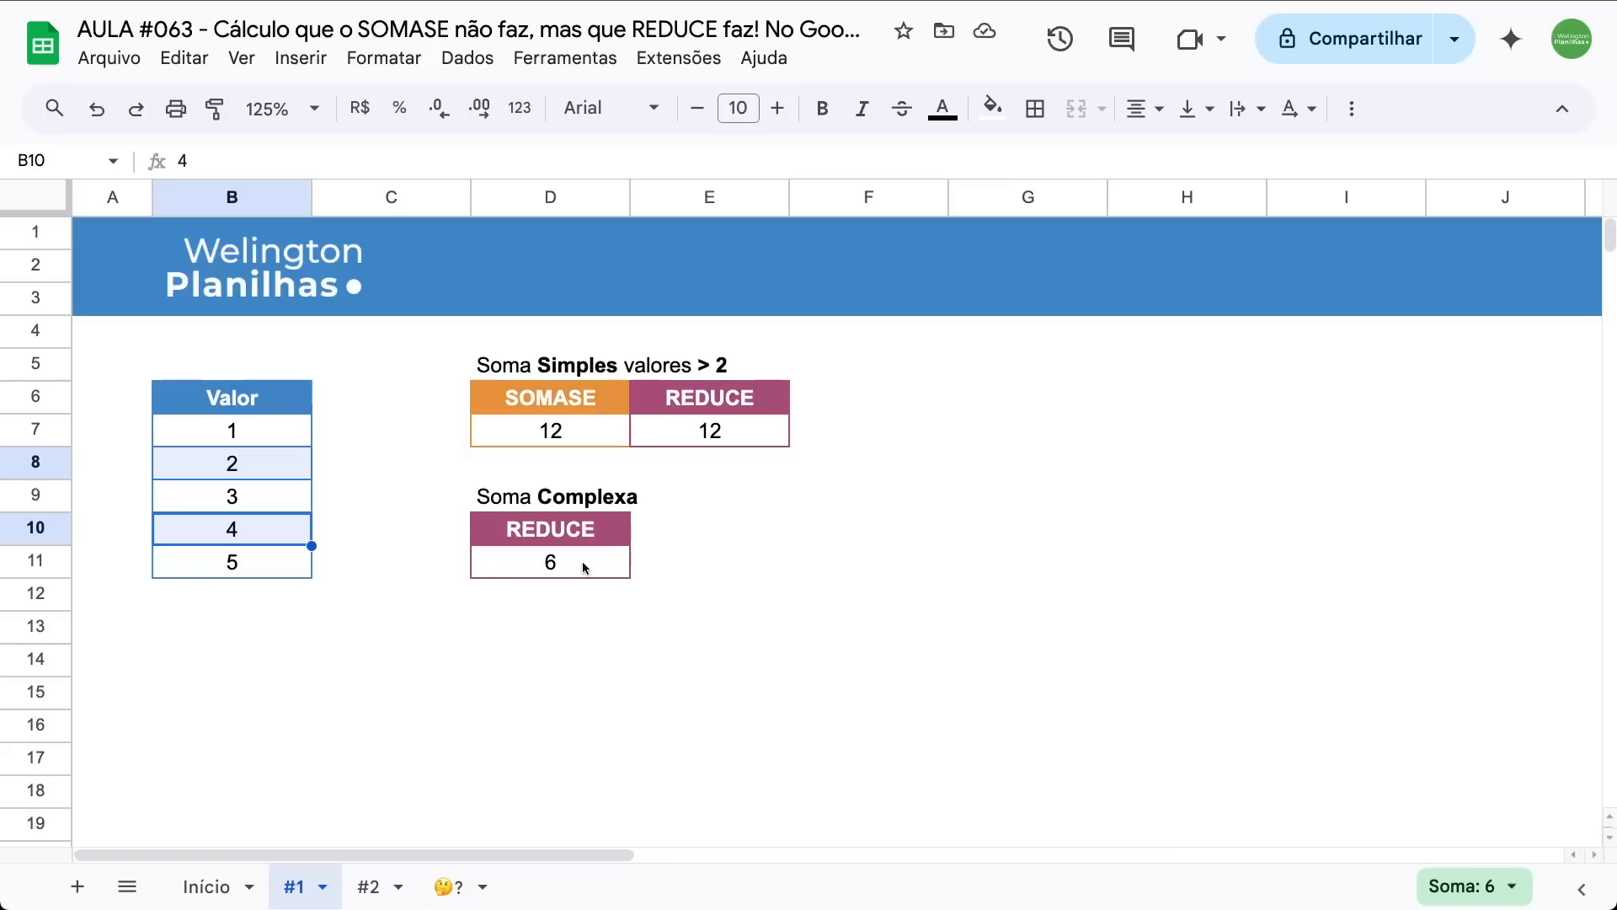
Change the comparison in D11's REDUCE formula to MOD(b;2)<>0 so that it sums the odd values
{"action": "left_click", "coordinate": [554, 565]}
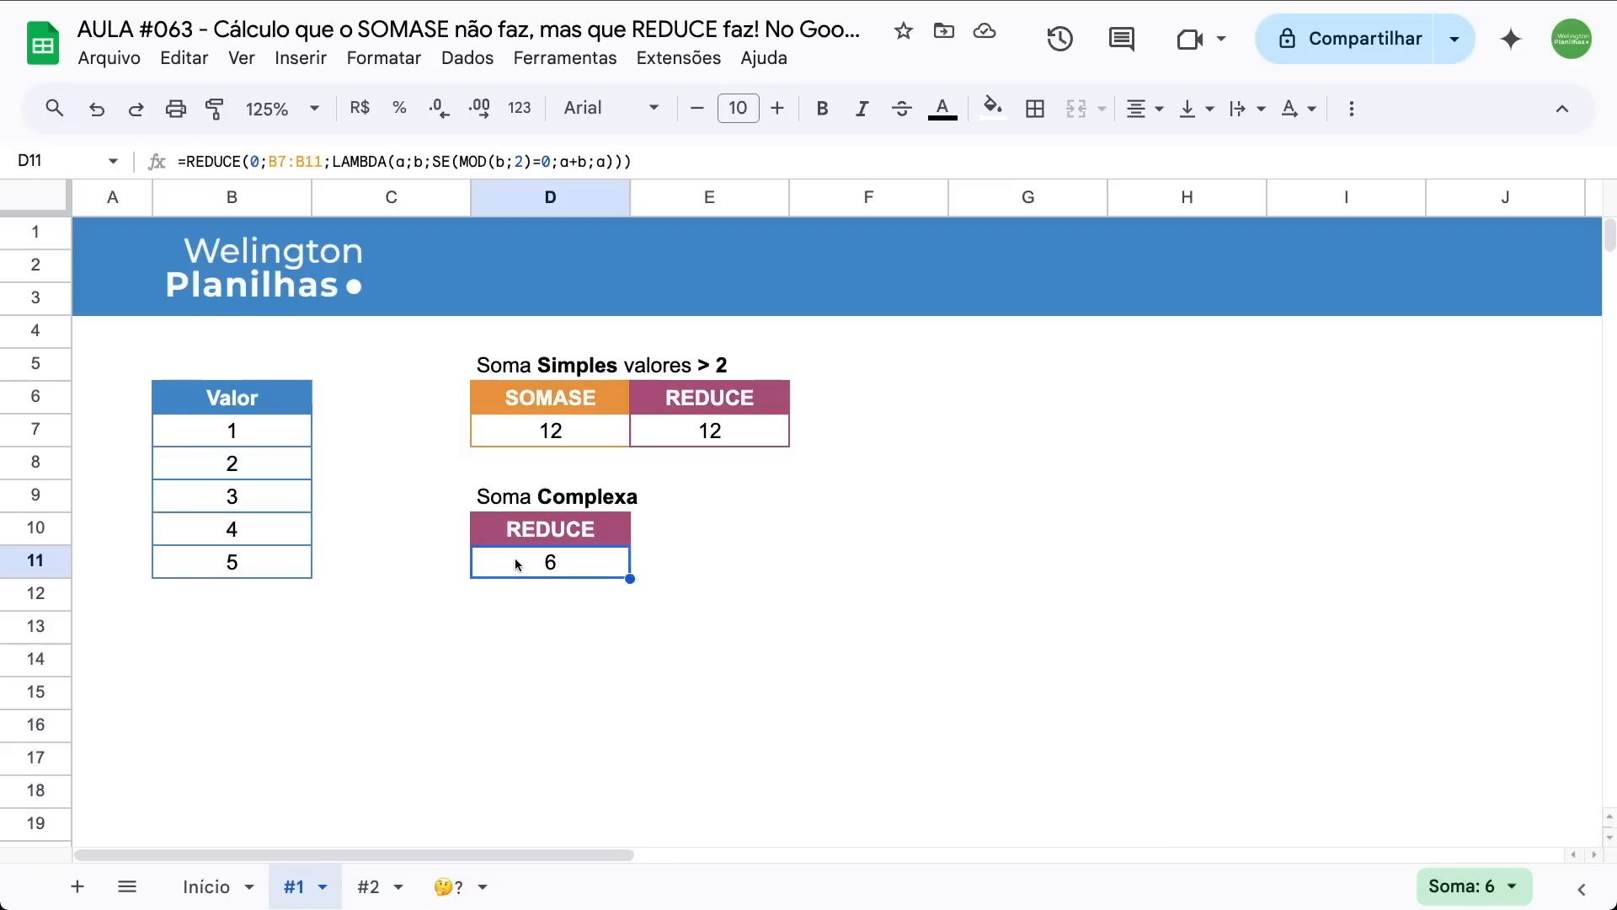
{"action": "double_click", "coordinate": [554, 566]}
{"action": "left_click", "coordinate": [913, 558]}
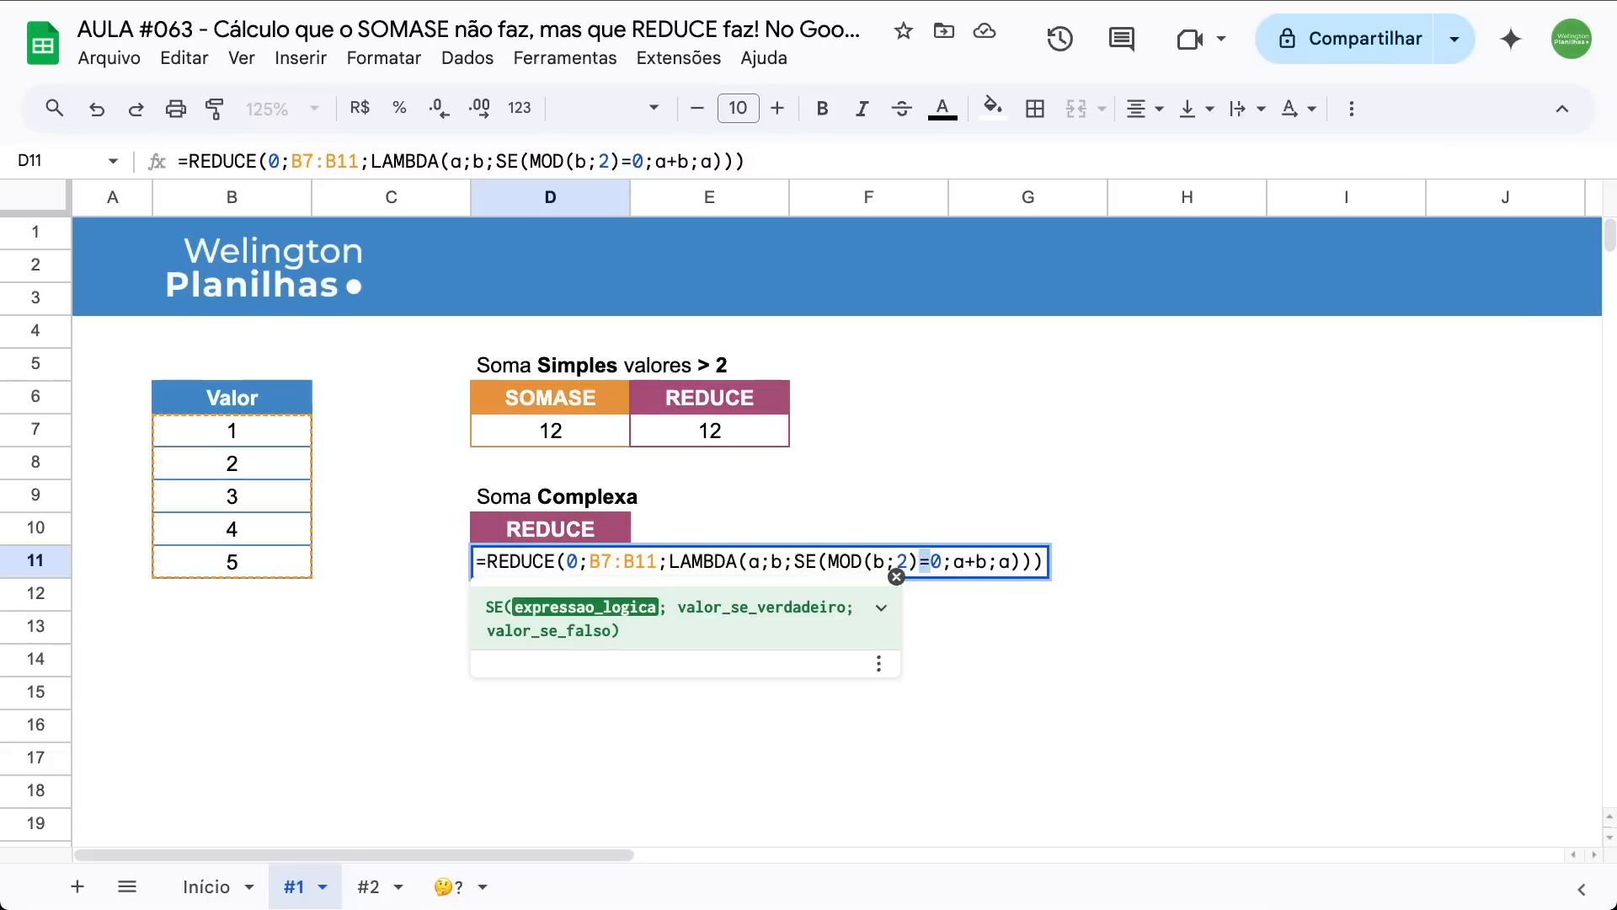
{"action": "key", "text": "Delete"}
{"action": "type", "text": "<>"}
{"action": "left_click", "coordinate": [1054, 562]}
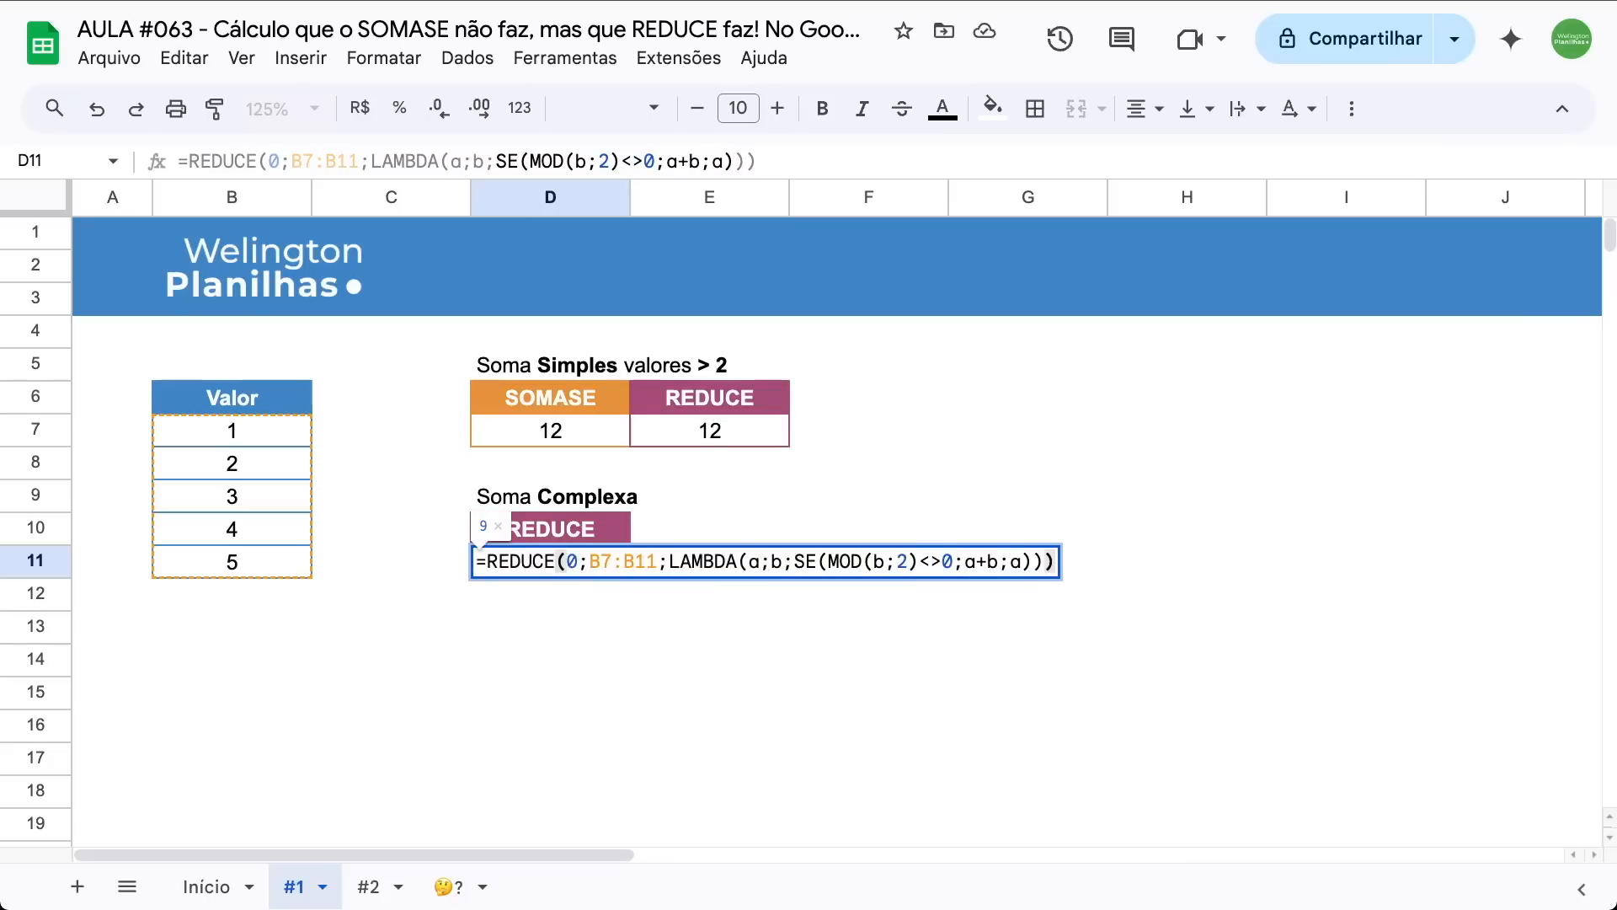
{"action": "key", "text": "Return"}
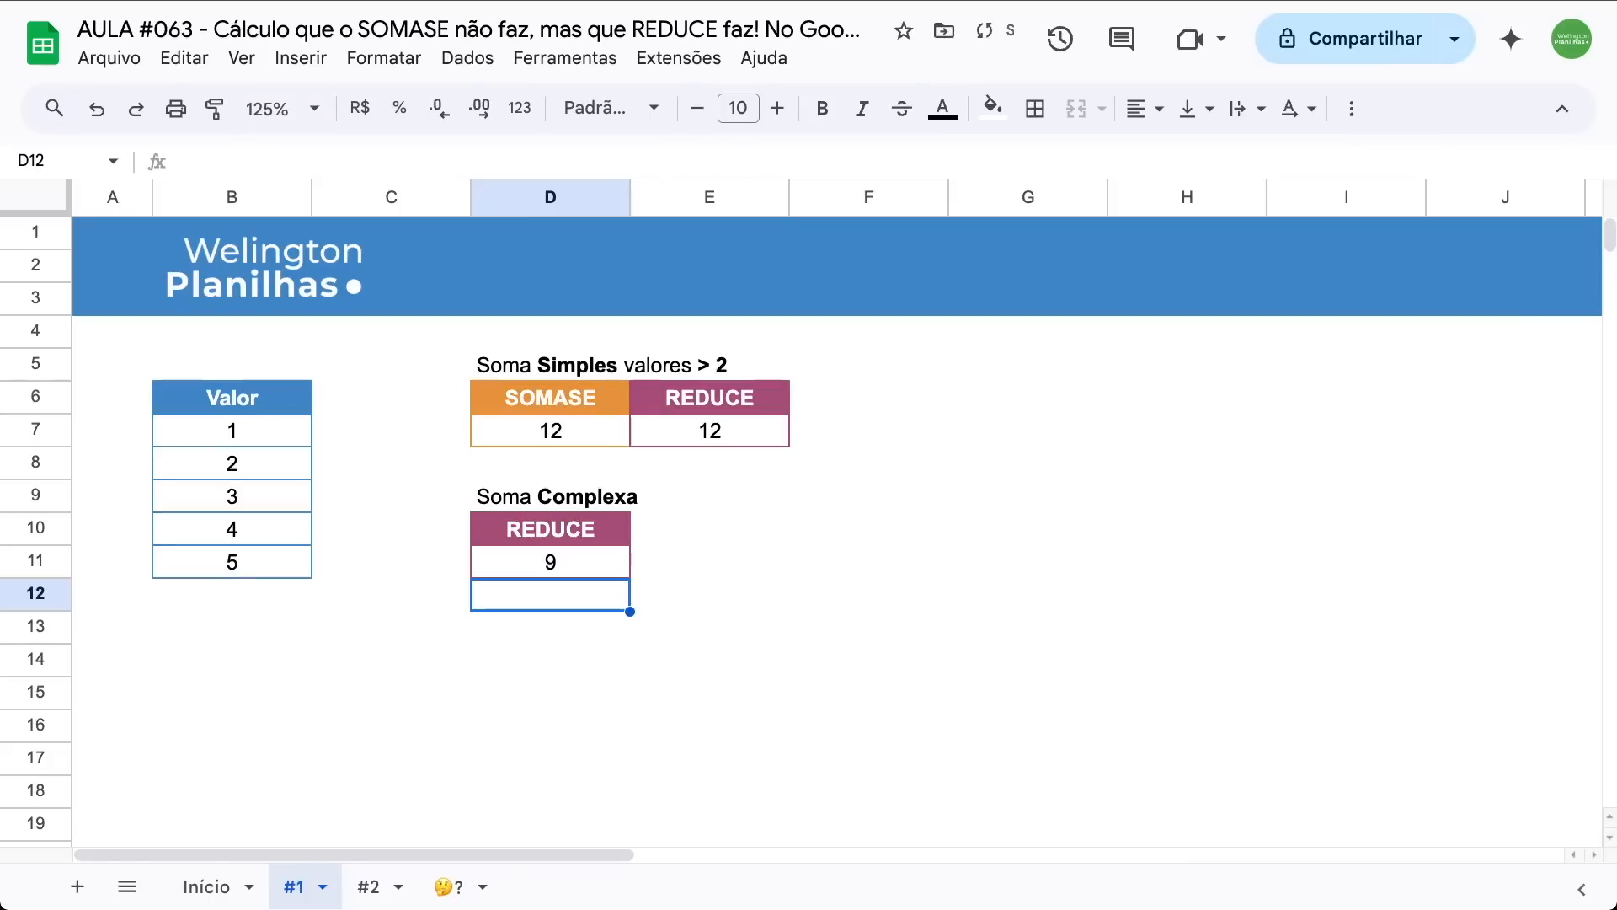
Check the REDUCE result in D11 against the sum of the odd values in B7, B9 and B11
{"action": "left_click", "coordinate": [578, 559]}
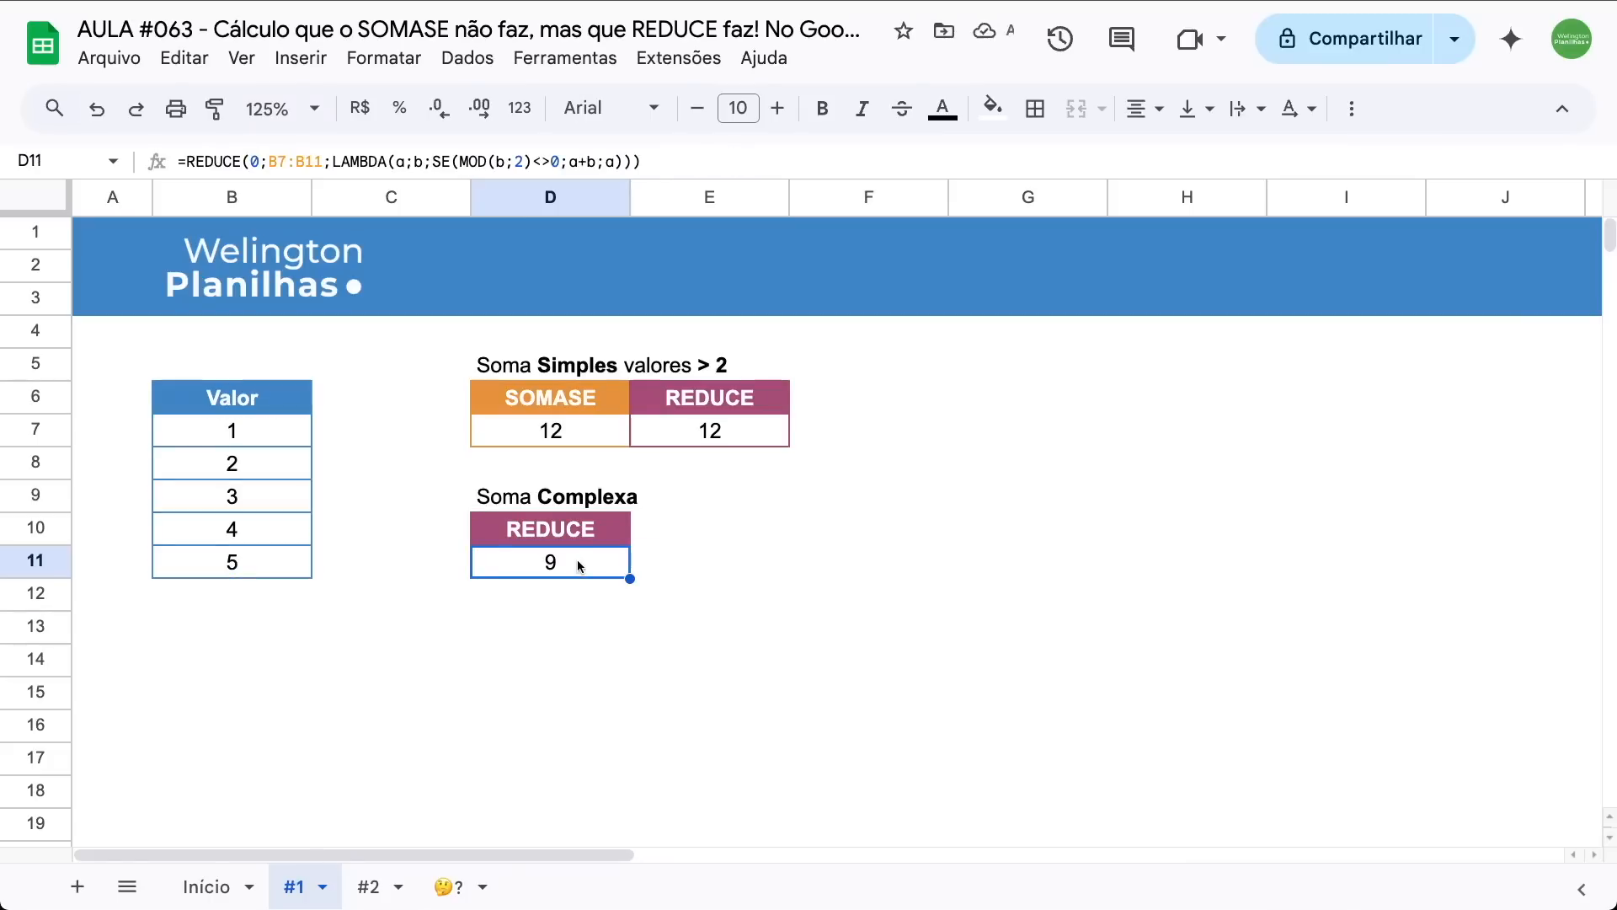
{"action": "left_click", "coordinate": [255, 429]}
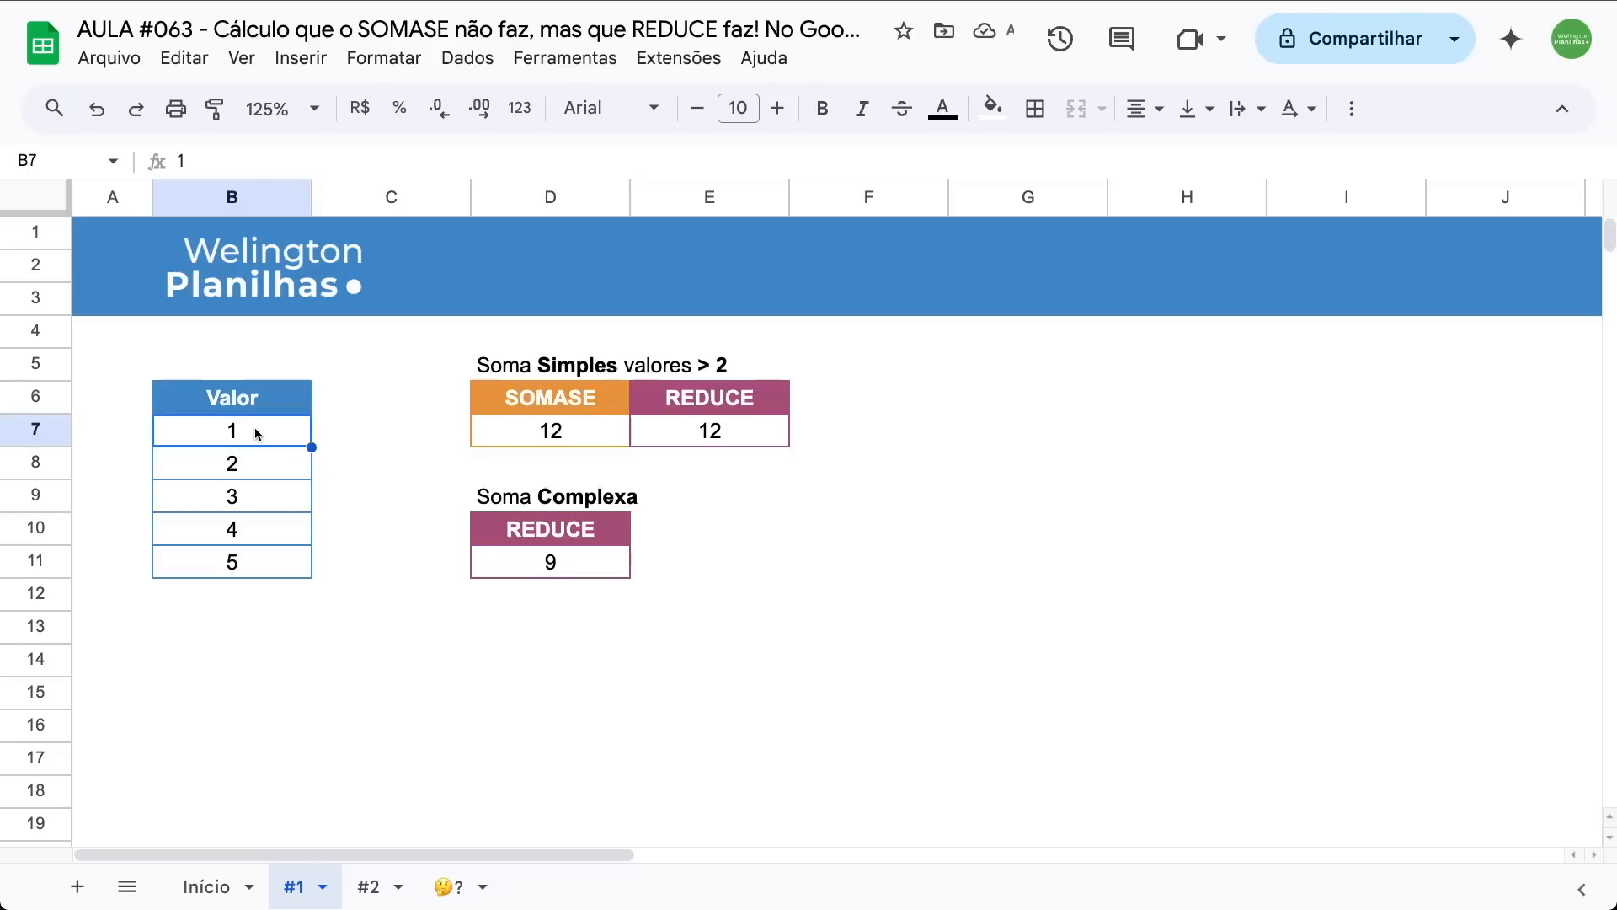
{"action": "left_click", "coordinate": [278, 497], "text": "ctrl"}
{"action": "left_click", "coordinate": [271, 568], "text": "ctrl"}
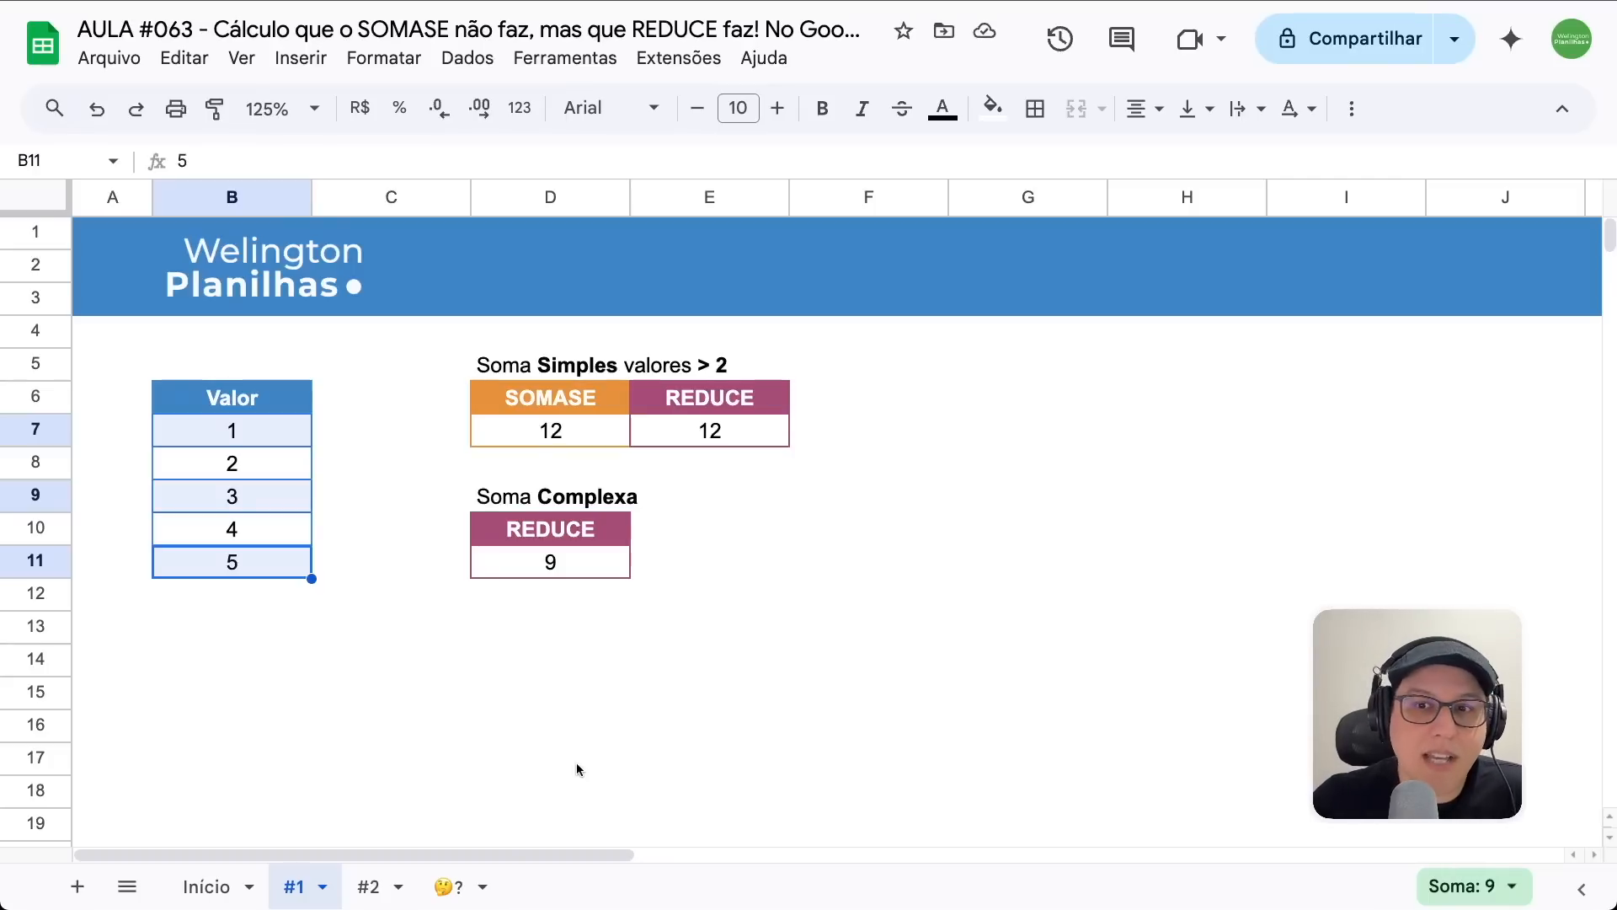
Open sheet #2 and select the product summary's quantity cells H6:H10
{"action": "left_click", "coordinate": [369, 886]}
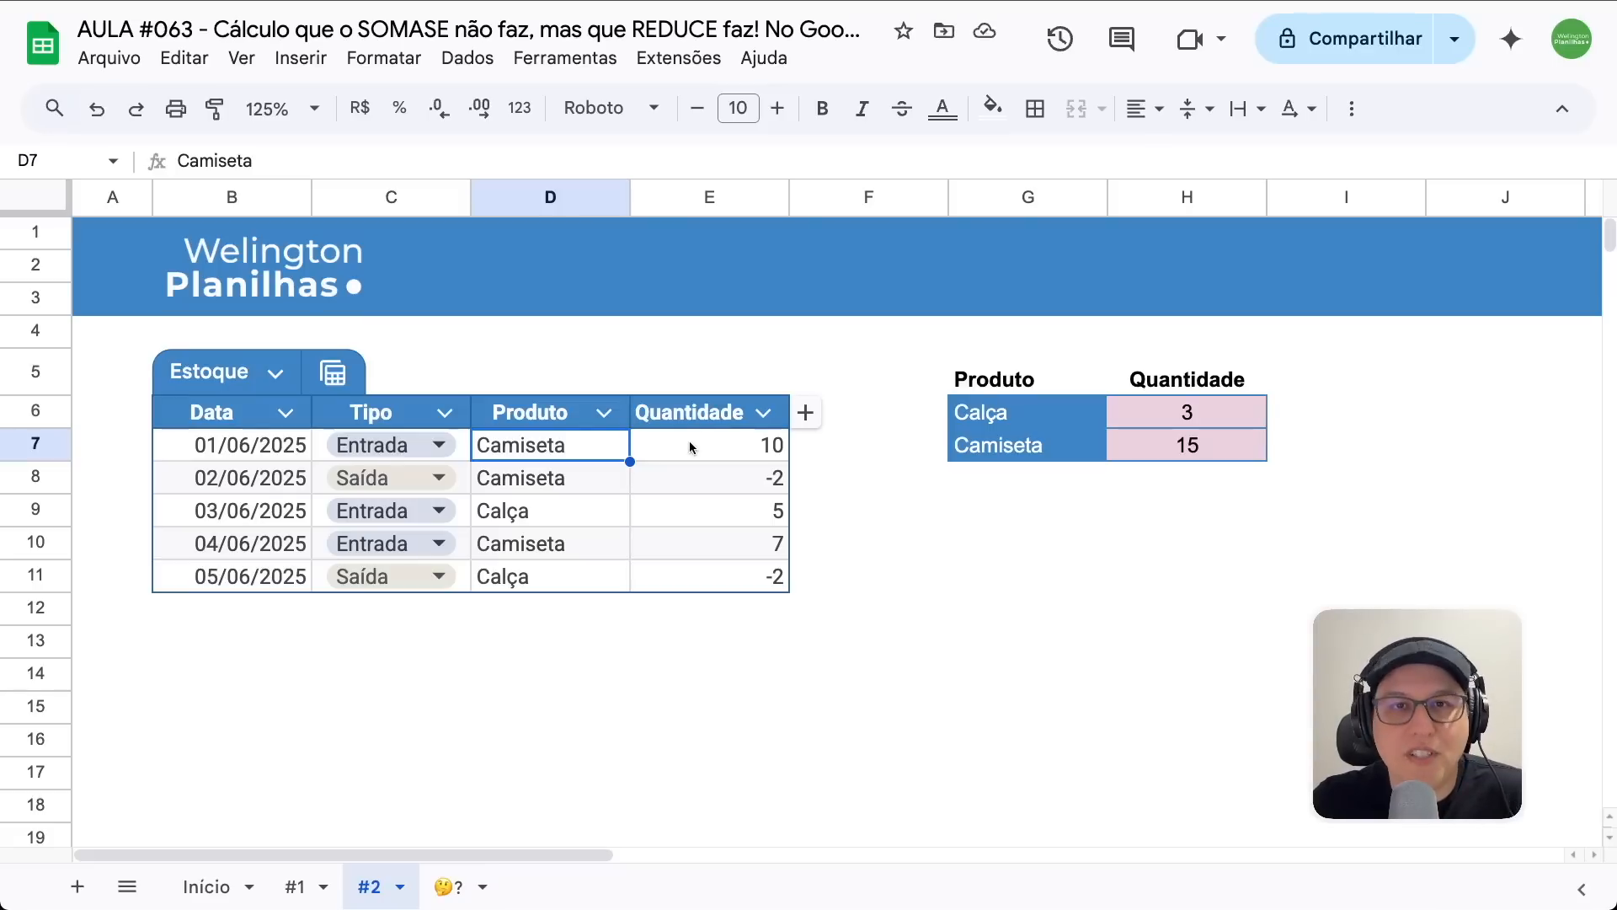
{"action": "left_click_drag", "start_coordinate": [1188, 543], "coordinate": [1150, 418]}
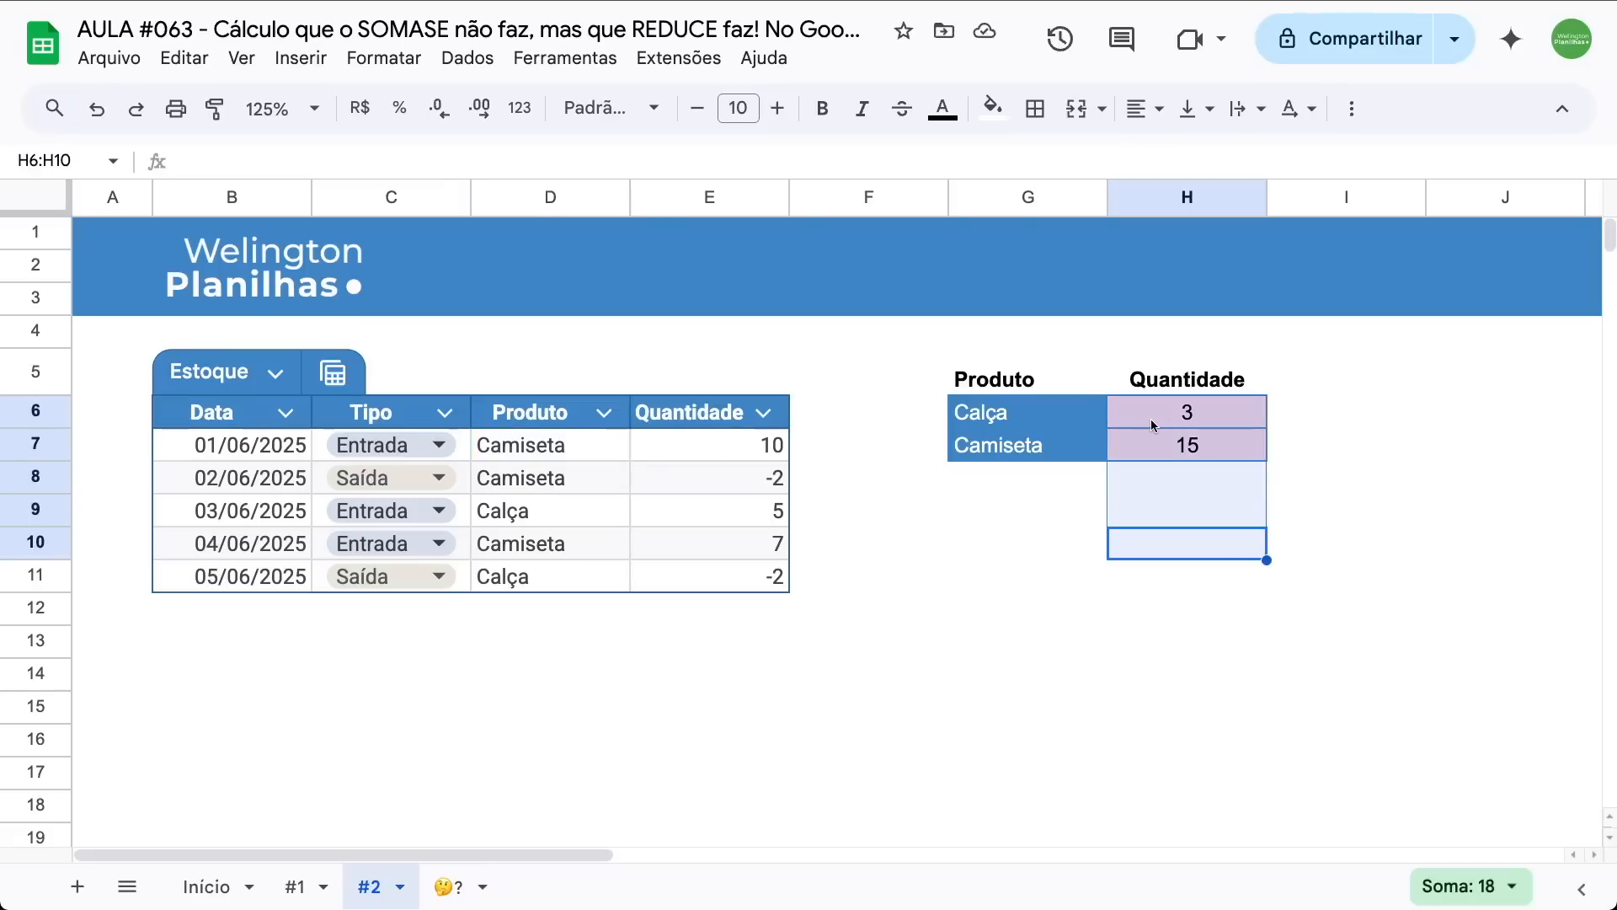
Clear the quantity cells H6:H10 and start a FILTER formula in H6 with Estoque[Quantidade] as its range
{"action": "key", "text": "Delete"}
{"action": "left_click", "coordinate": [1068, 482]}
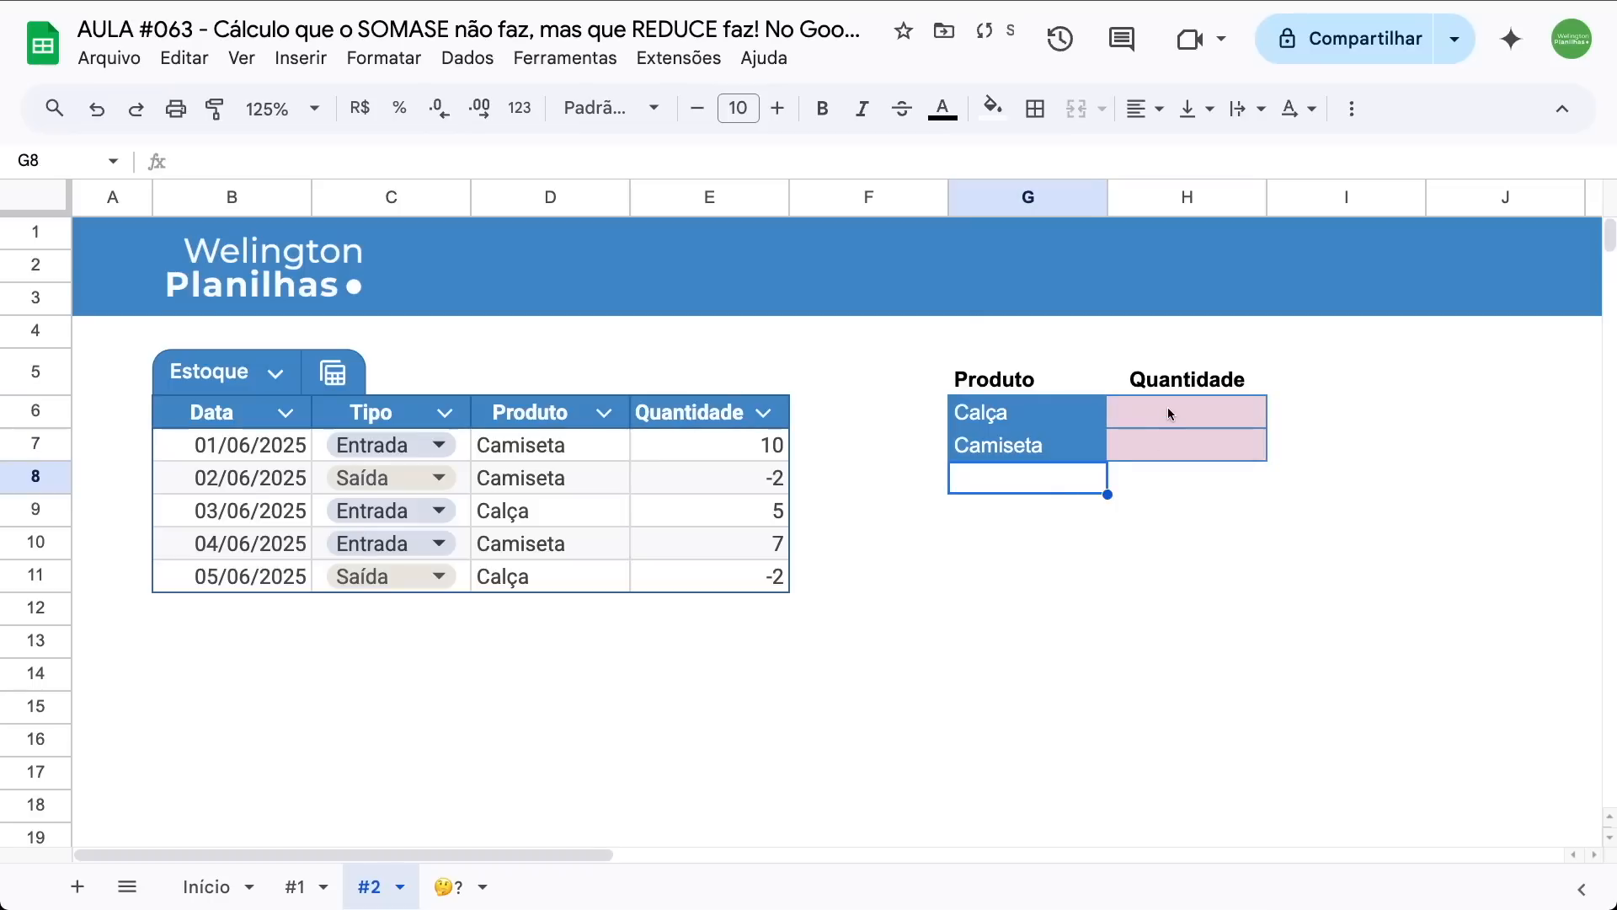
{"action": "left_click", "coordinate": [1167, 412]}
{"action": "type", "text": "="}
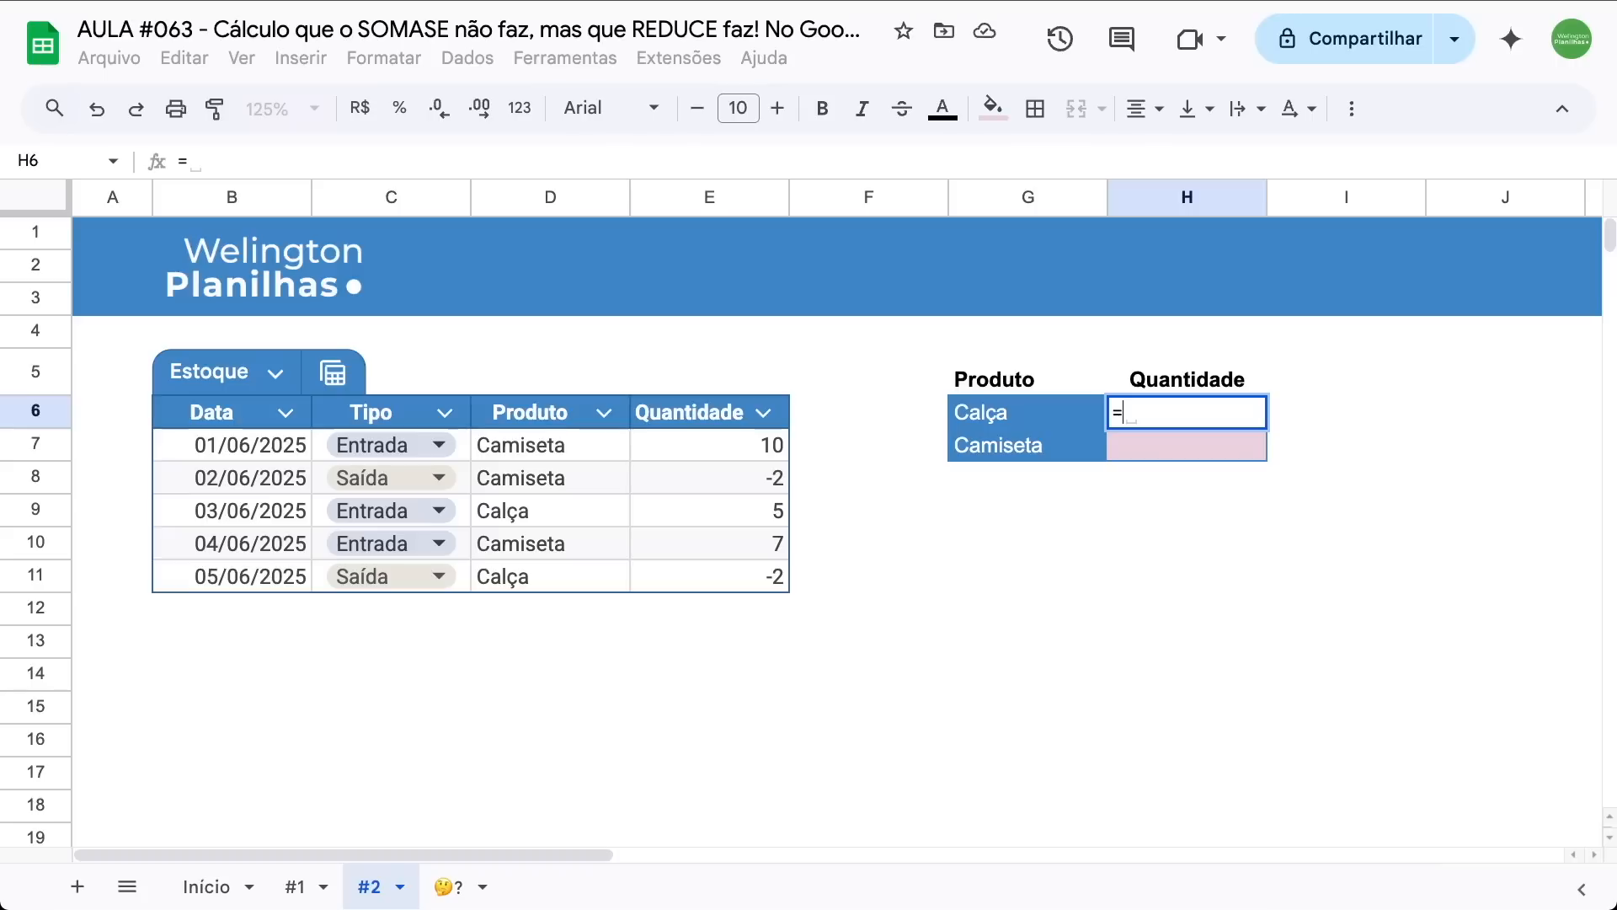
{"action": "type", "text": "fil"}
{"action": "key", "text": "Tab"}
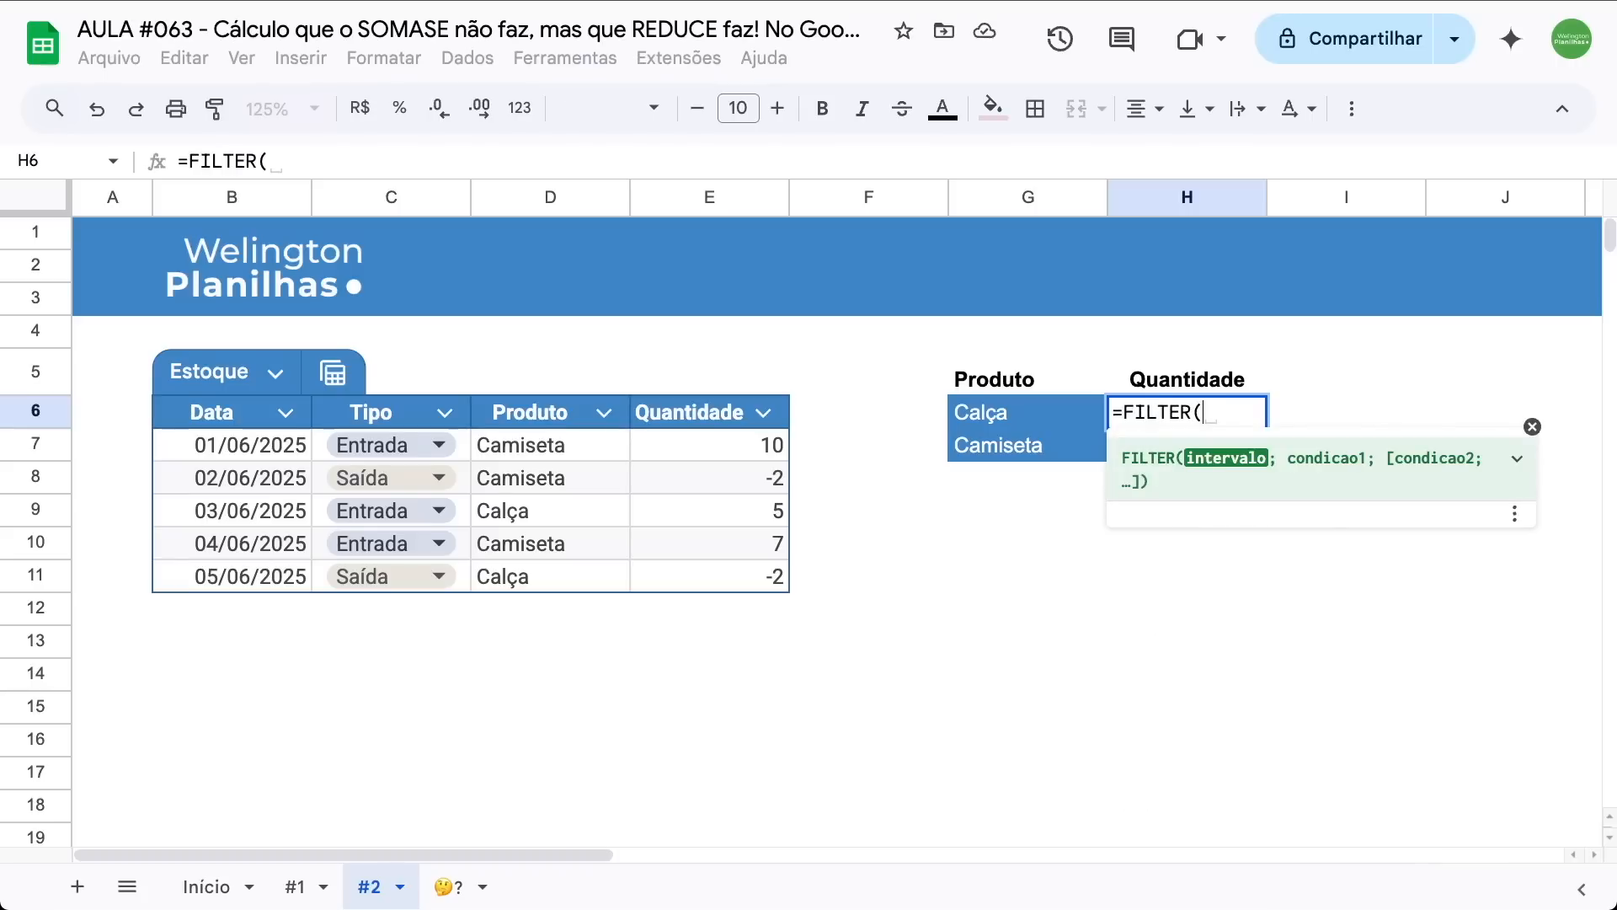
{"action": "left_click_drag", "start_coordinate": [656, 438], "coordinate": [705, 574]}
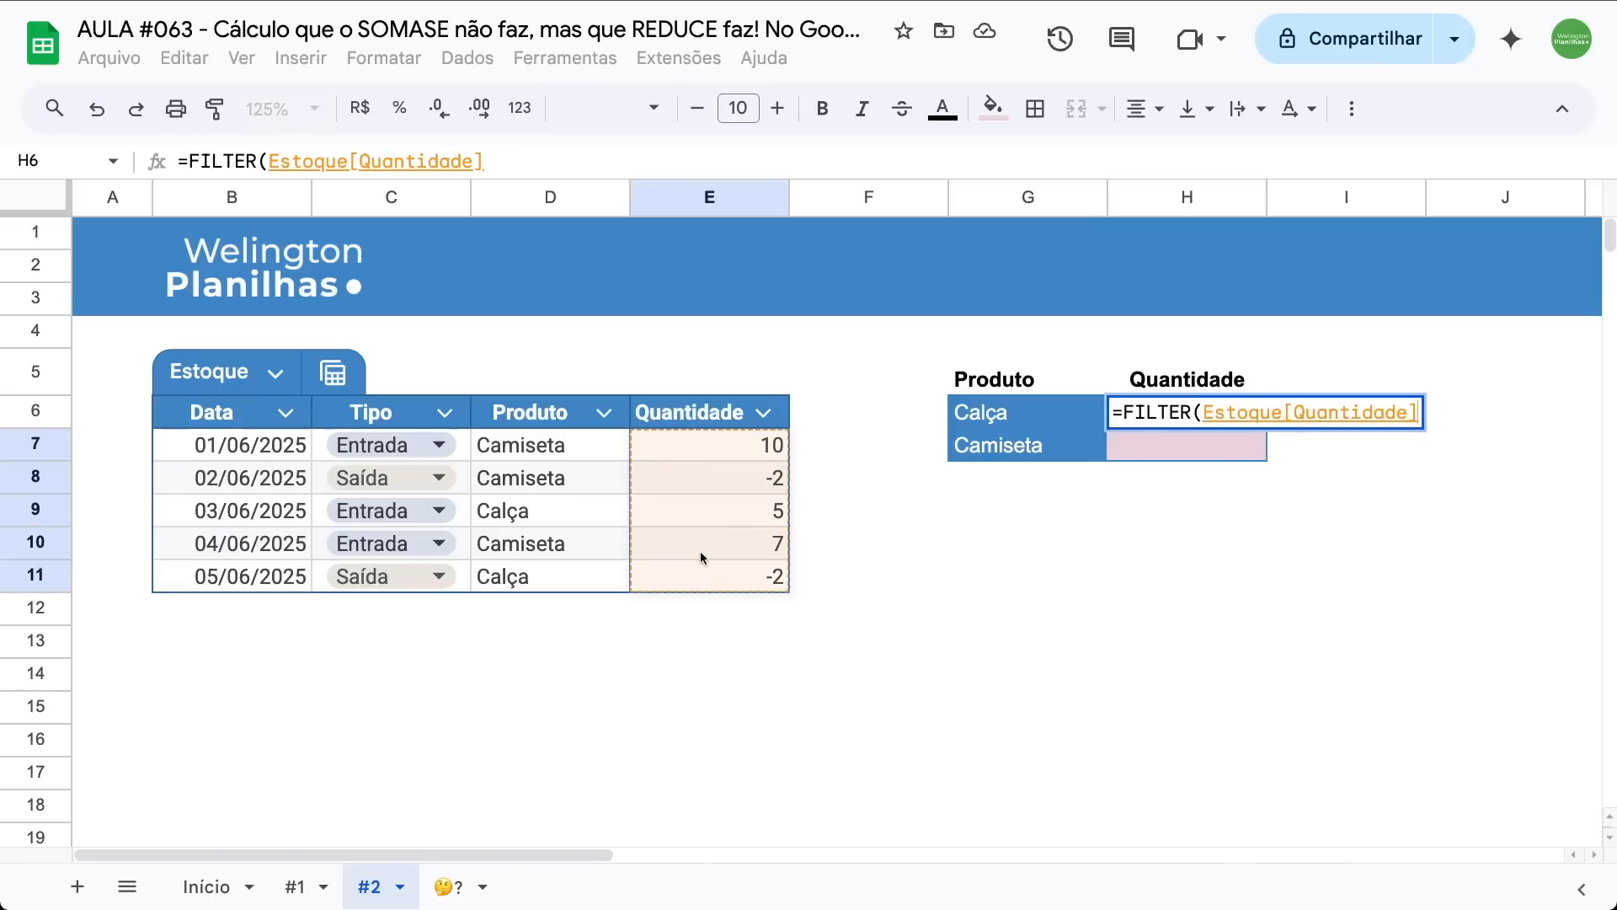
Complete H6's FILTER formula with the condition Estoque[Produto]=G6 and enter it
{"action": "type", "text": ";"}
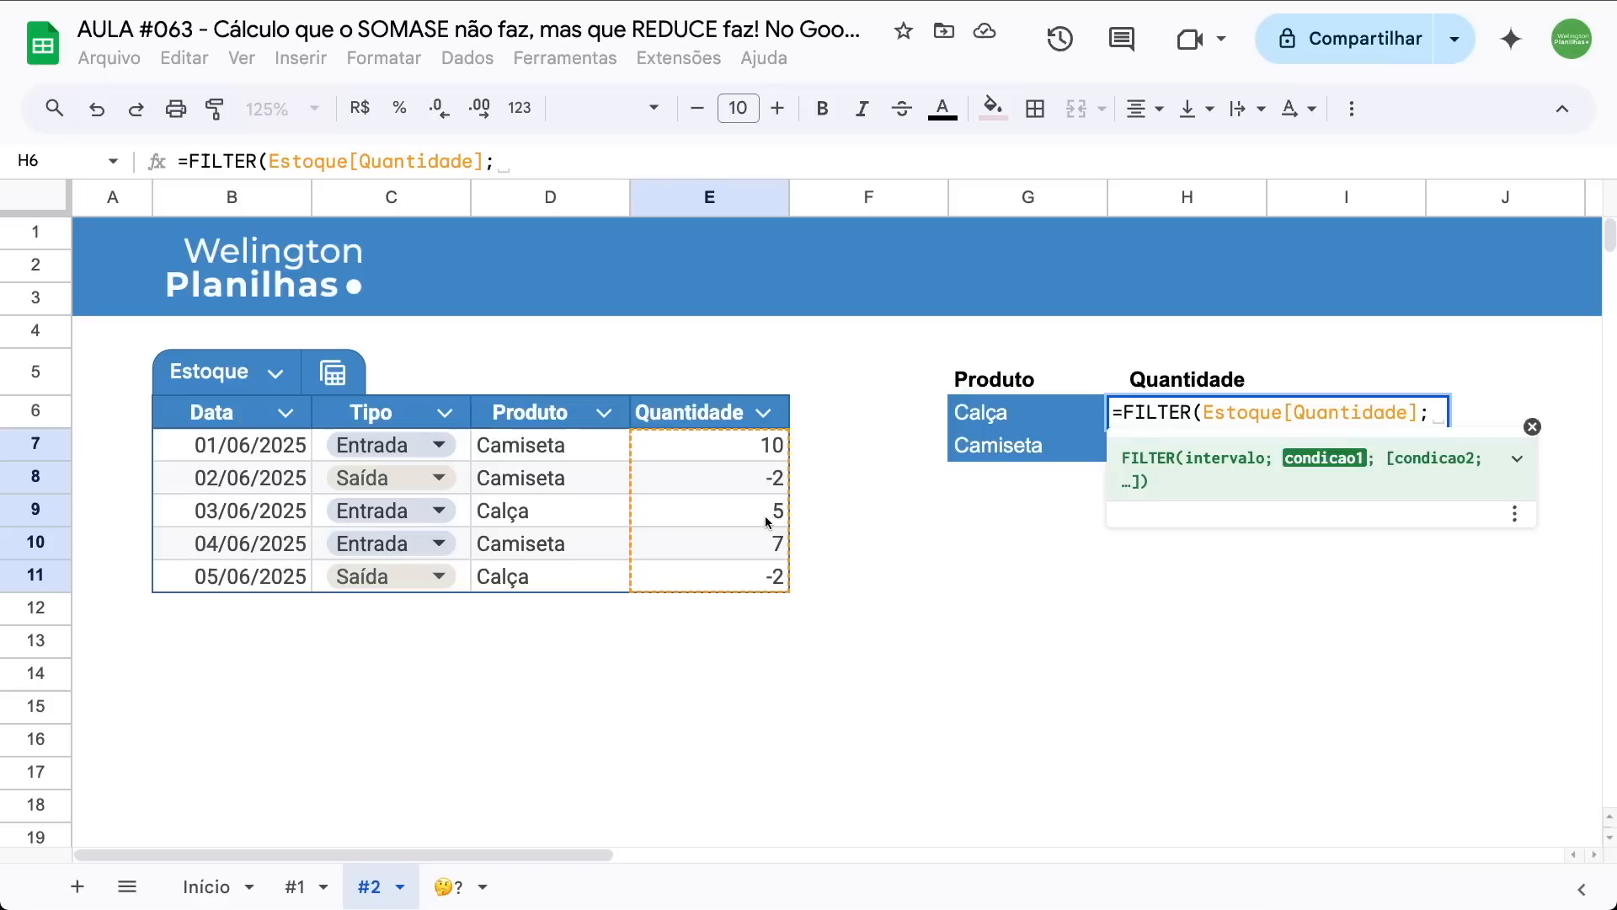
{"action": "left_click_drag", "start_coordinate": [598, 451], "coordinate": [592, 583]}
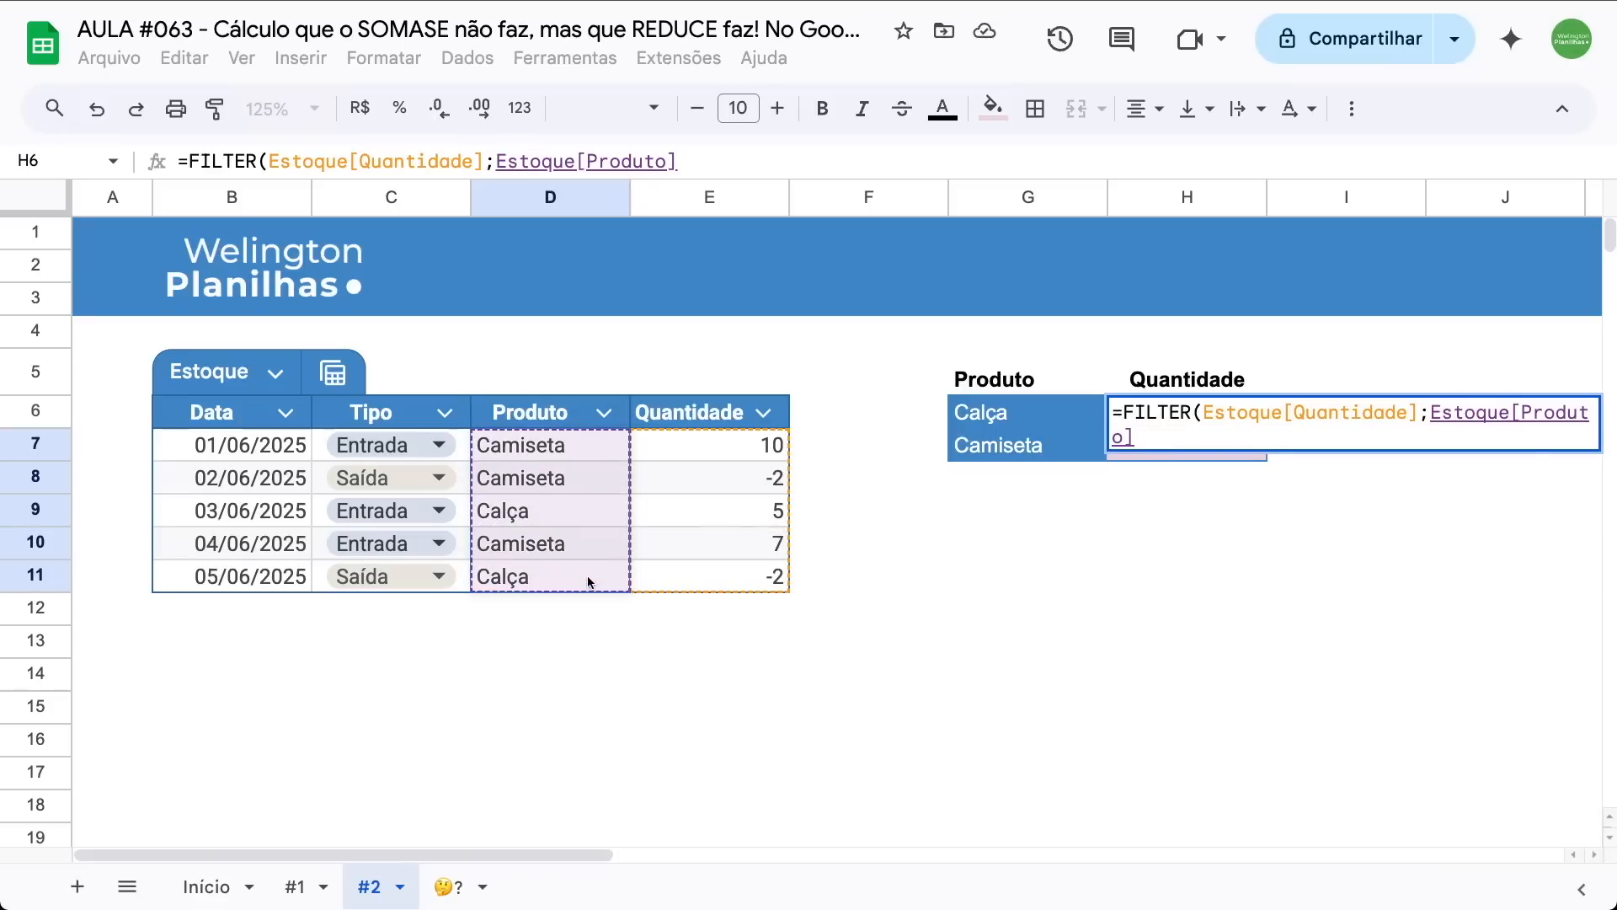
{"action": "type", "text": "="}
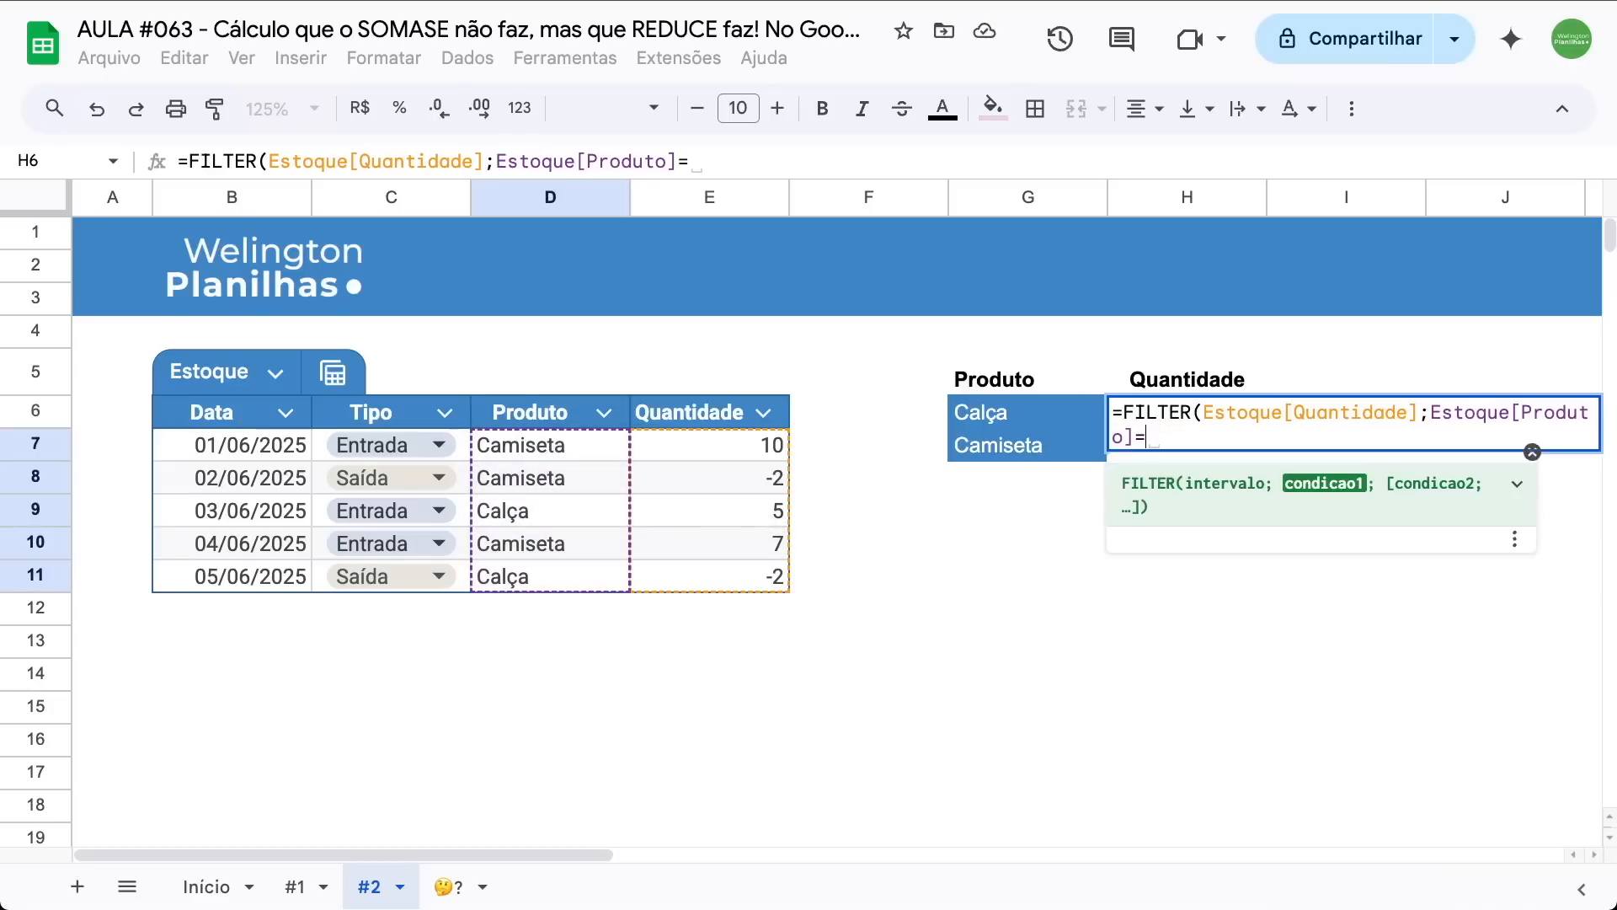
{"action": "left_click", "coordinate": [1001, 420]}
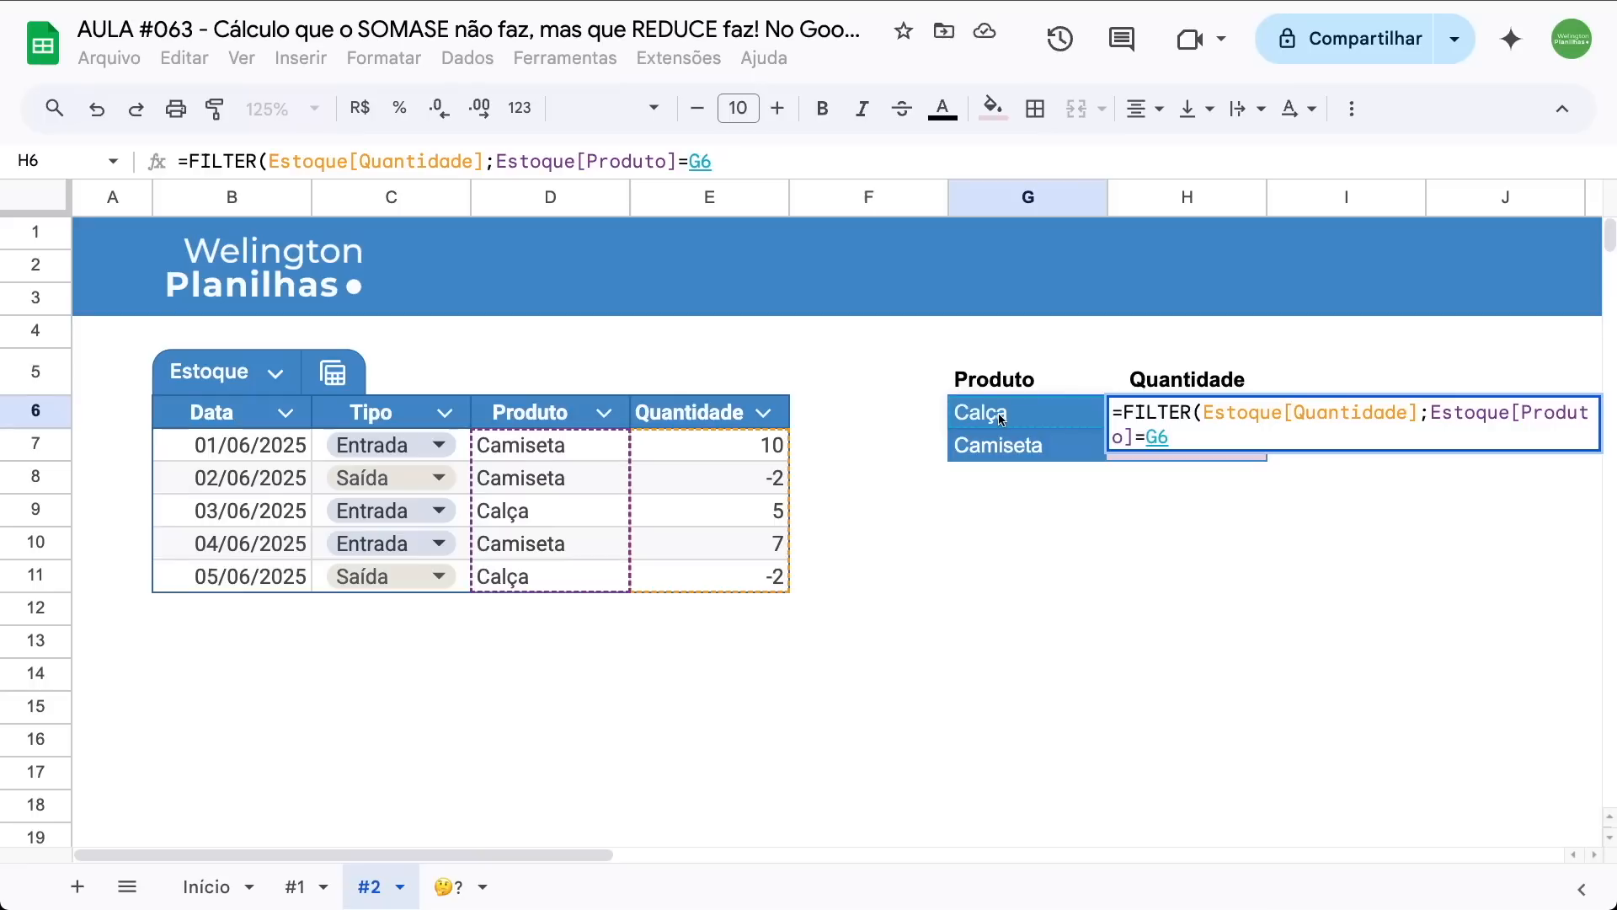
{"action": "type", "text": ")"}
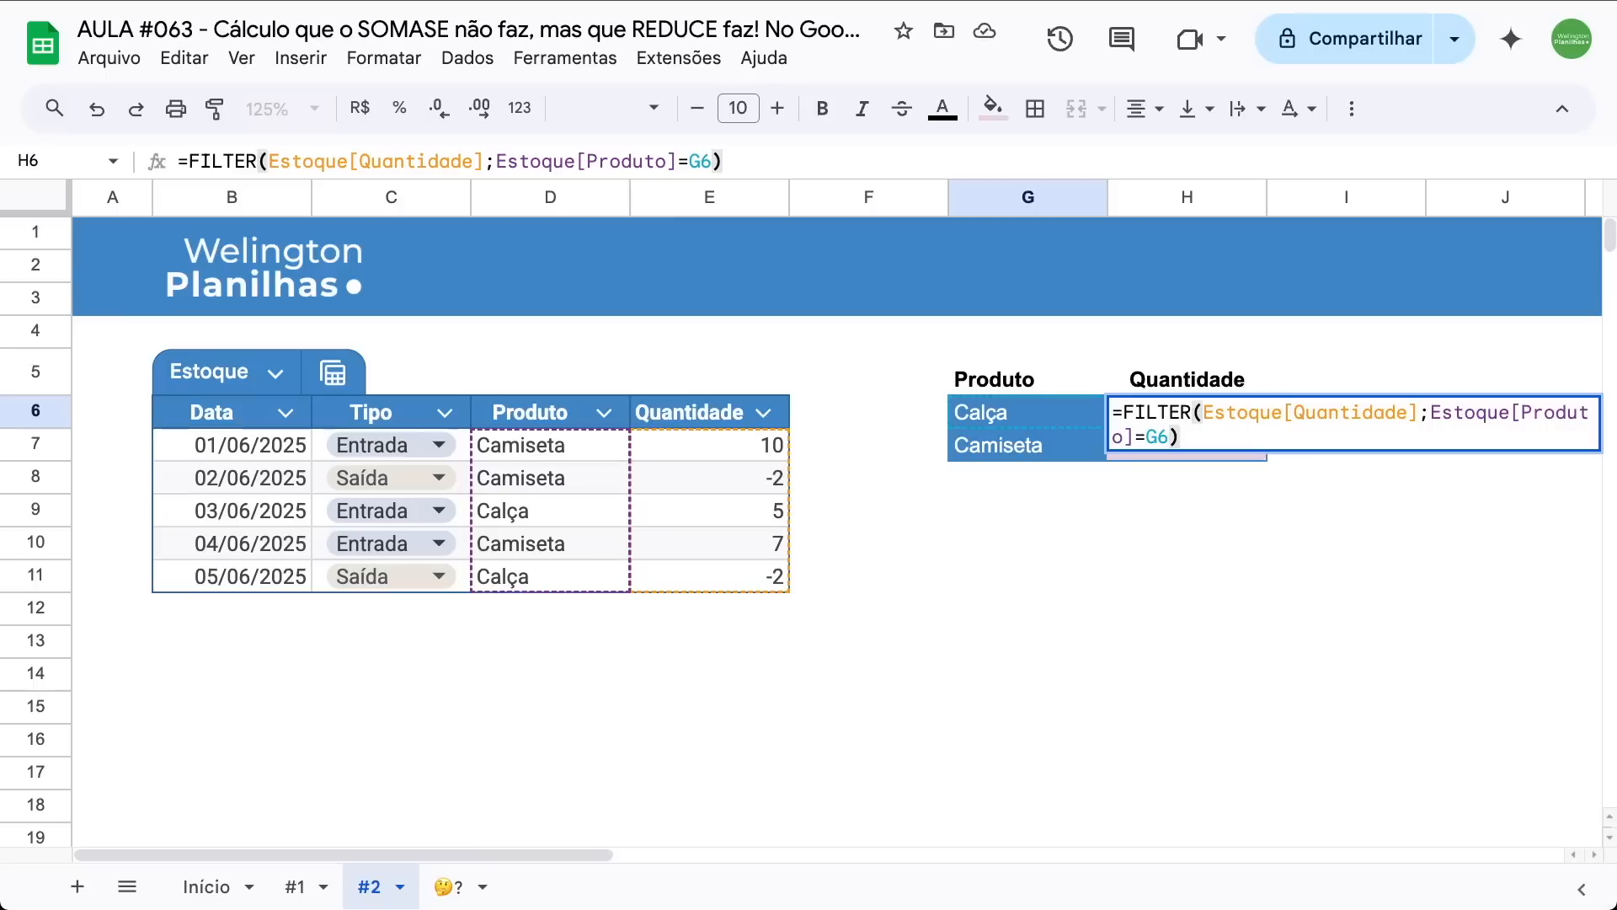
{"action": "key", "text": "Return"}
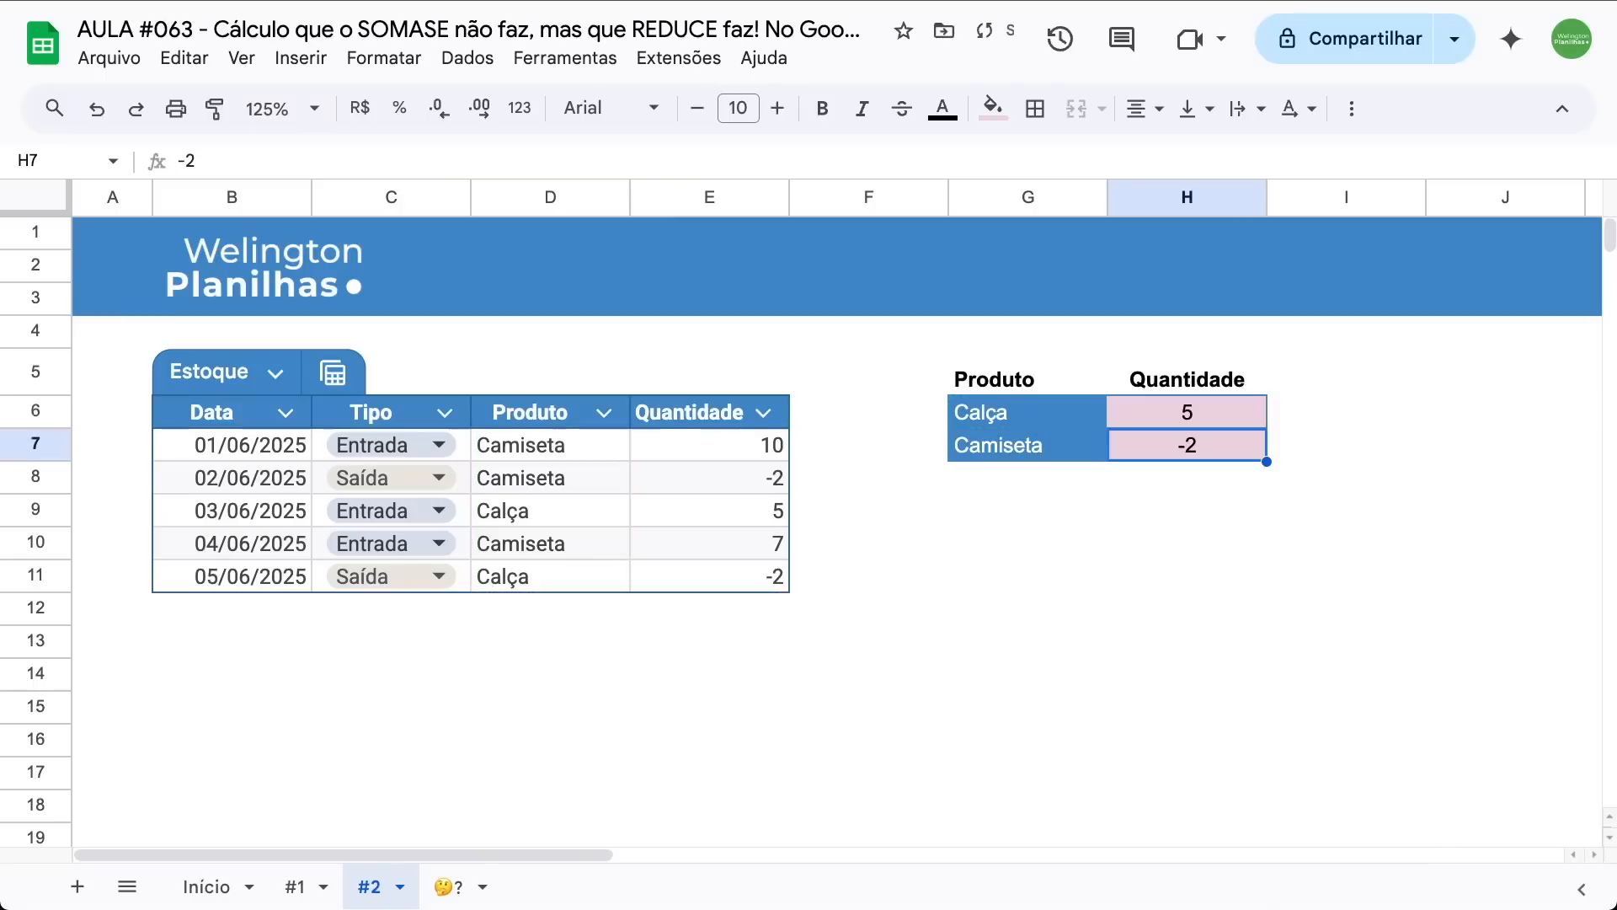
Nest H6's FILTER formula inside REDUCE as its array argument, with 0 as the initial value
{"action": "left_click", "coordinate": [1228, 422]}
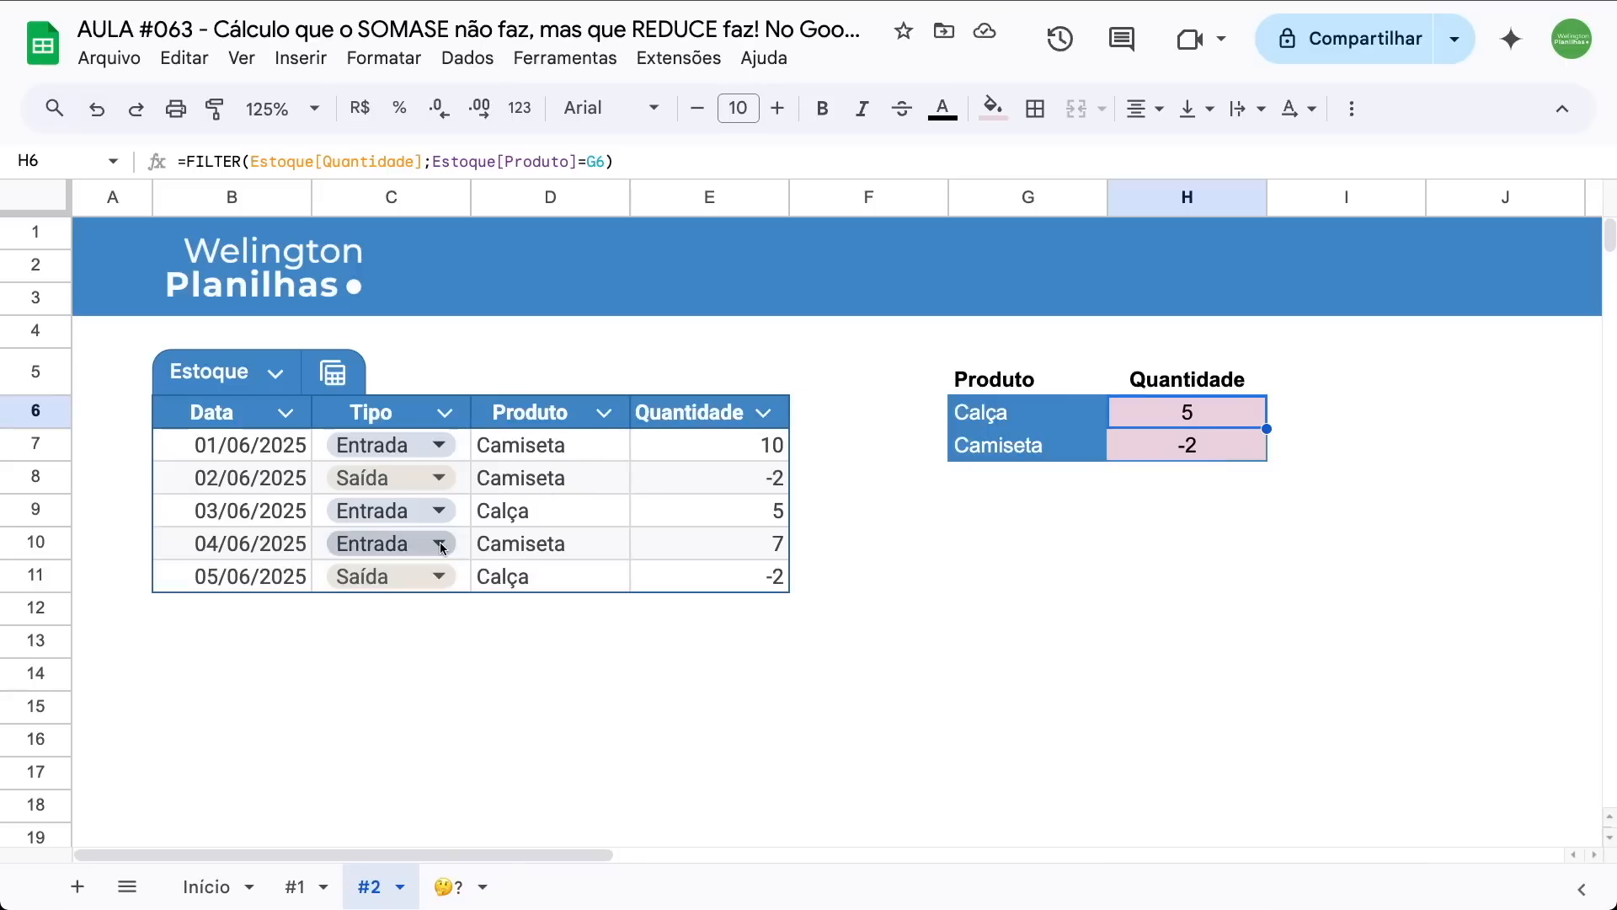
{"action": "left_click", "coordinate": [726, 508]}
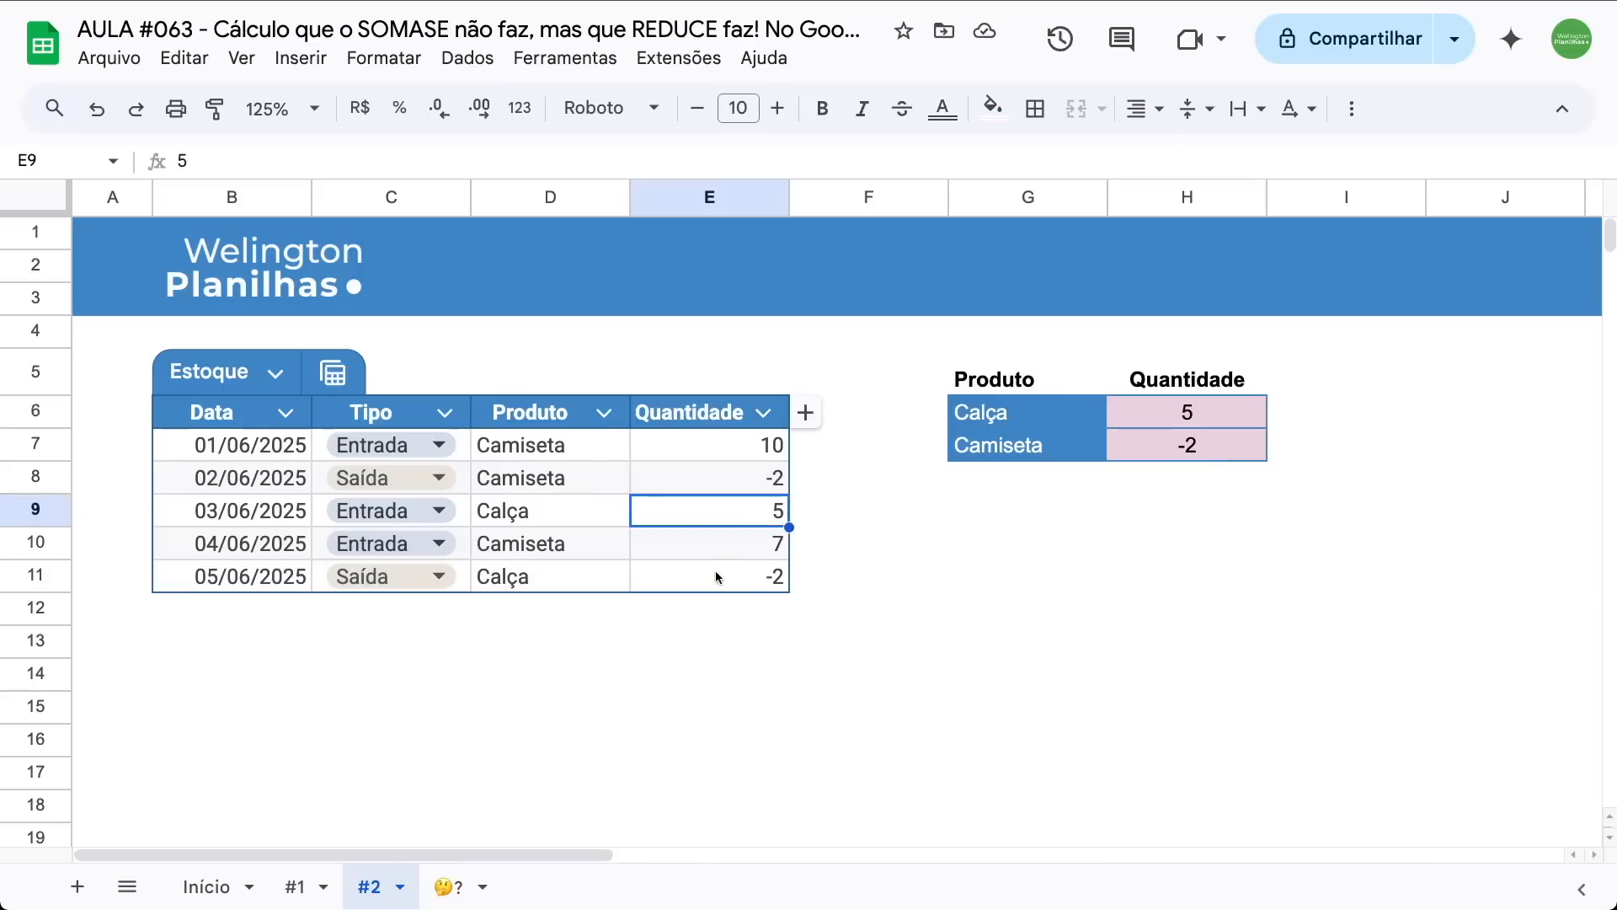
{"action": "double_click", "coordinate": [1153, 417]}
{"action": "key", "text": "super+Left"}
{"action": "key", "text": "Up"}
{"action": "key", "text": "Right"}
{"action": "key", "text": "Left"}
{"action": "type", "text": "red"}
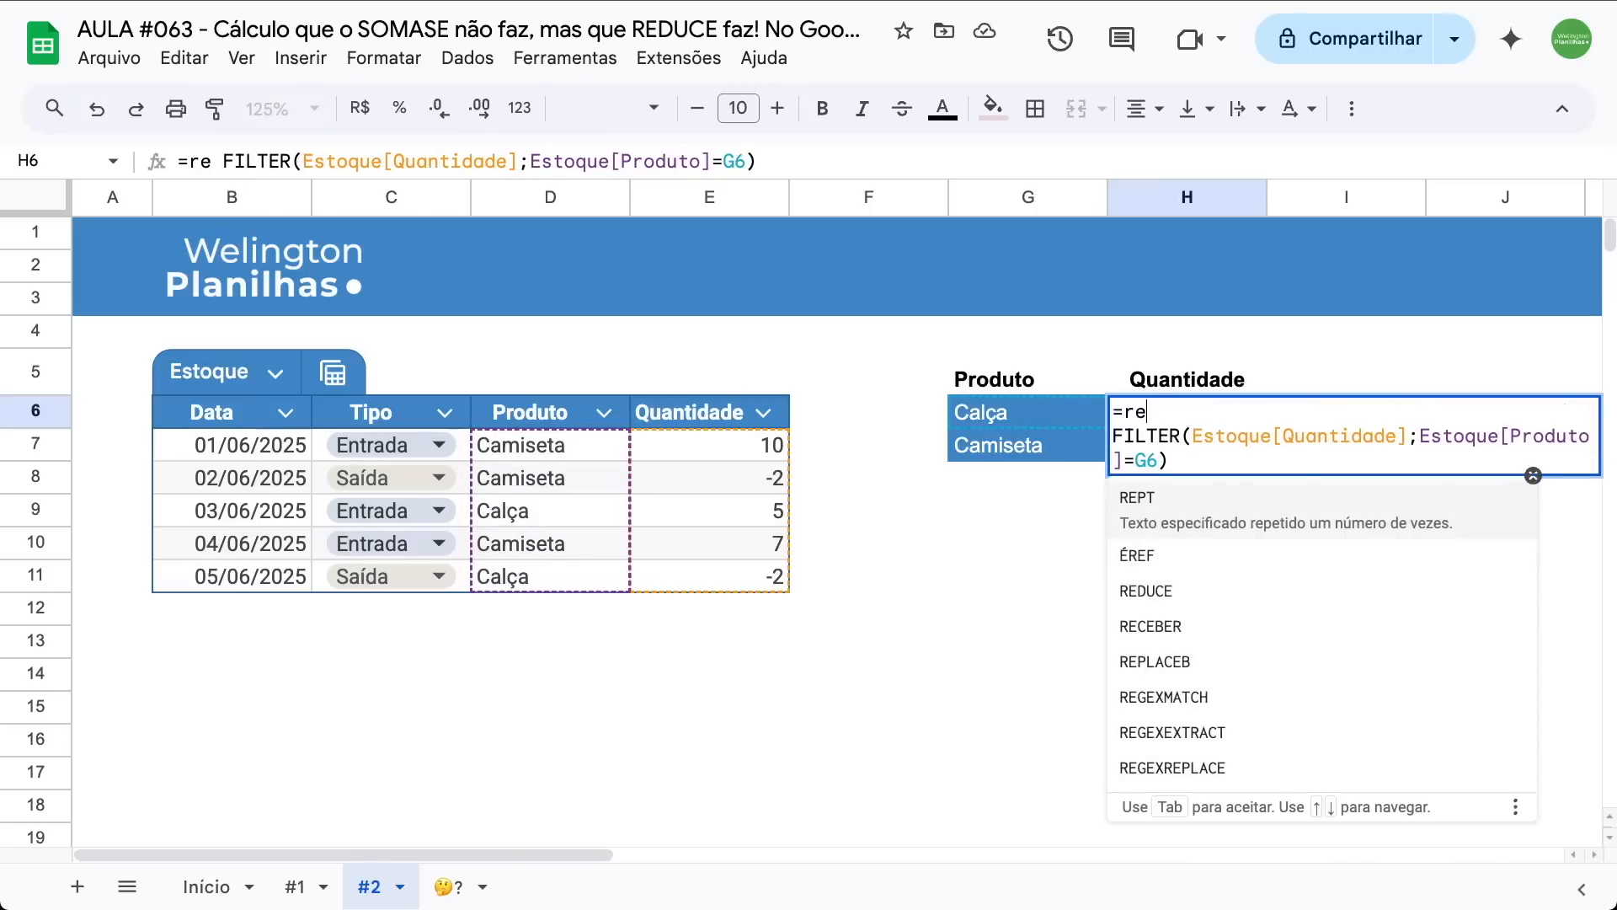
{"action": "key", "text": "Tab"}
{"action": "type", "text": "0"}
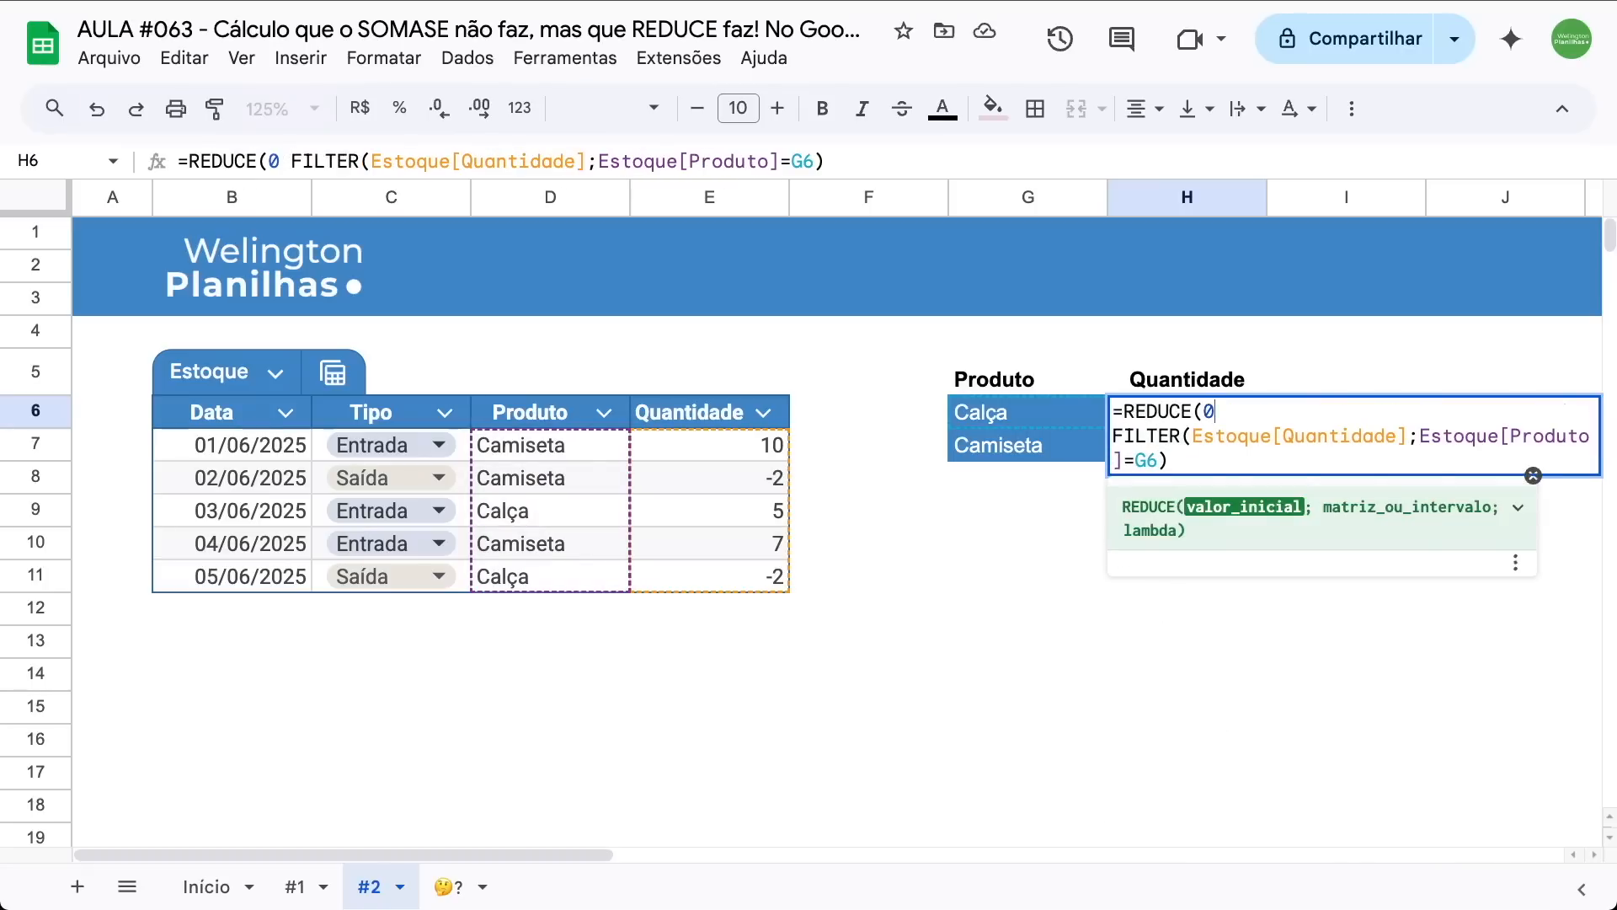
{"action": "key", "text": "Down"}
{"action": "key", "text": "Down"}
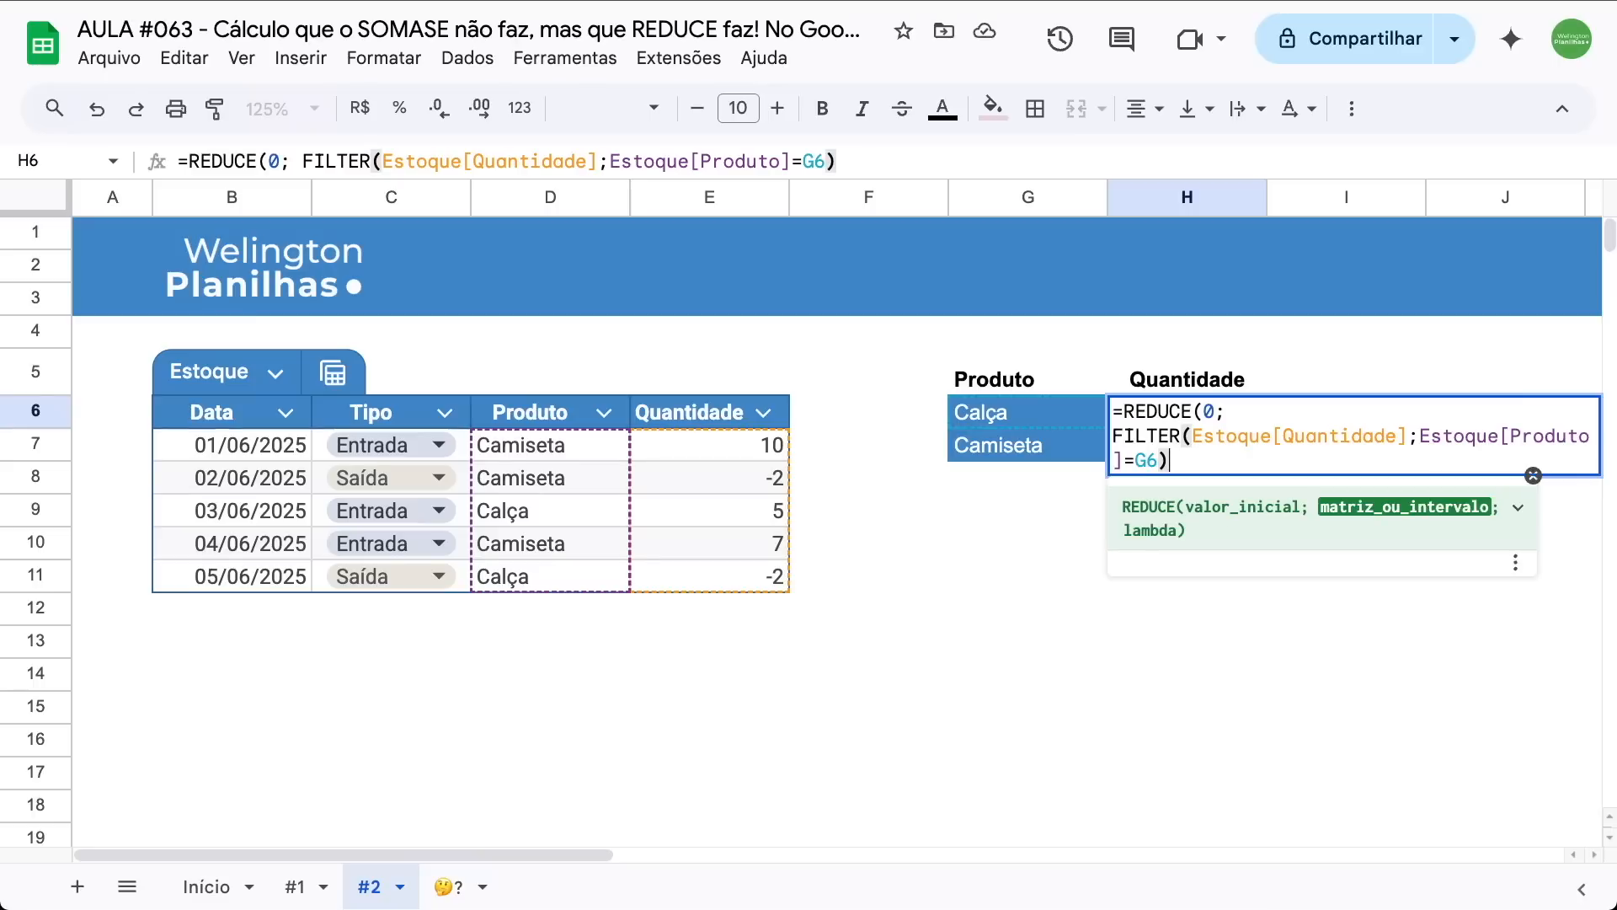
Complete H6's REDUCE formula with LAMBDA(a;b;a+b) so that it sums the filtered quantities
{"action": "type", "text": ";"}
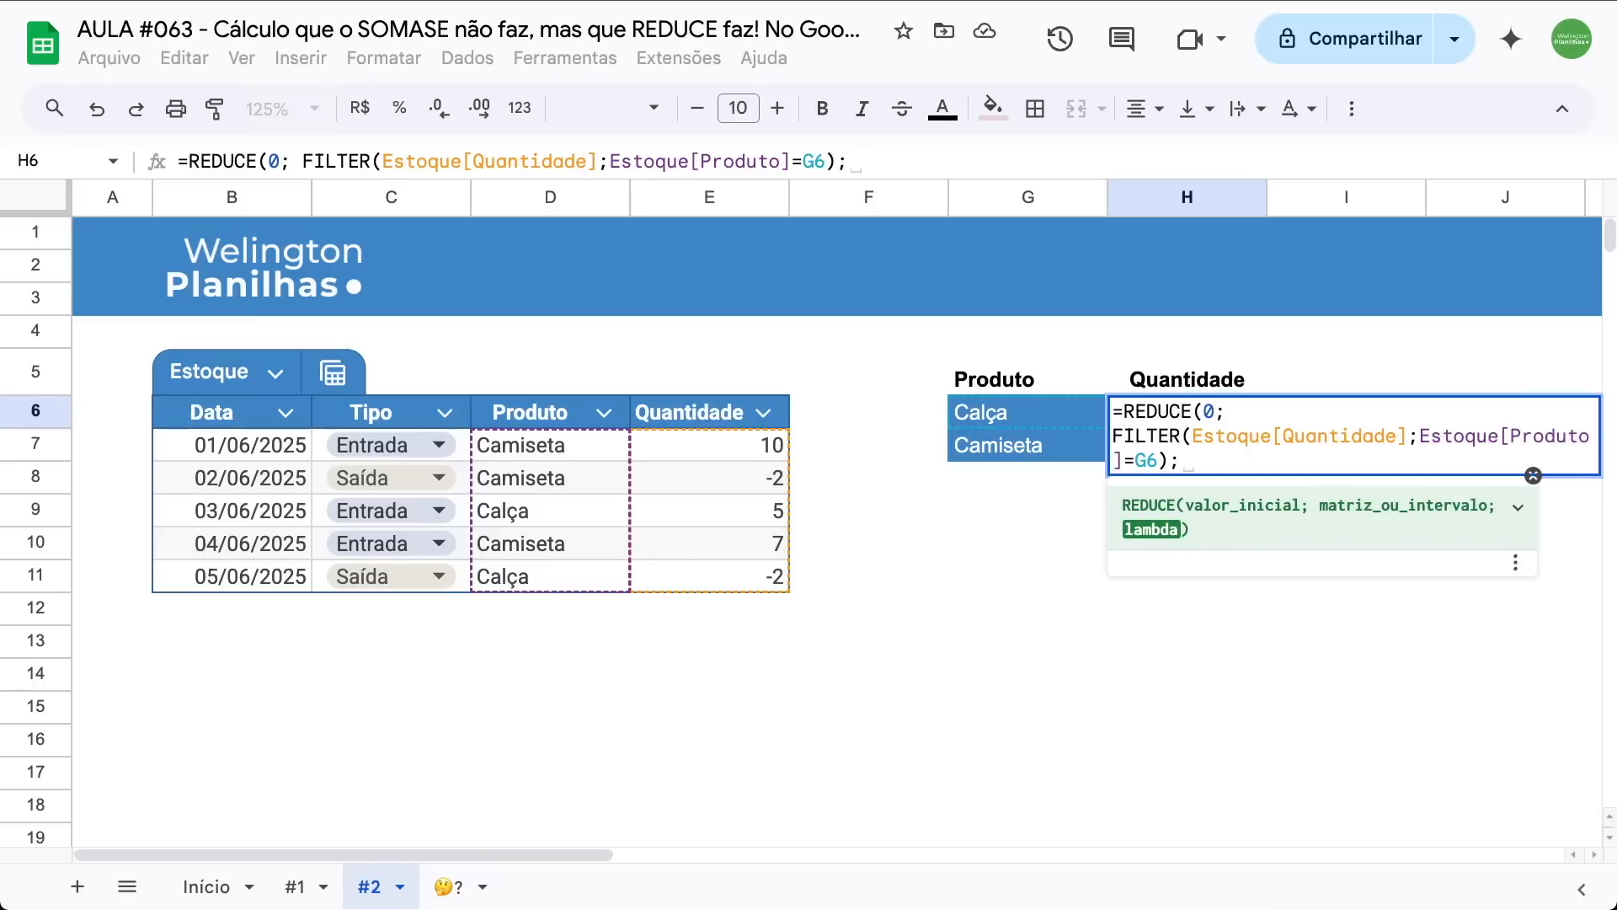
{"action": "type", "text": "lam"}
{"action": "key", "text": "Tab"}
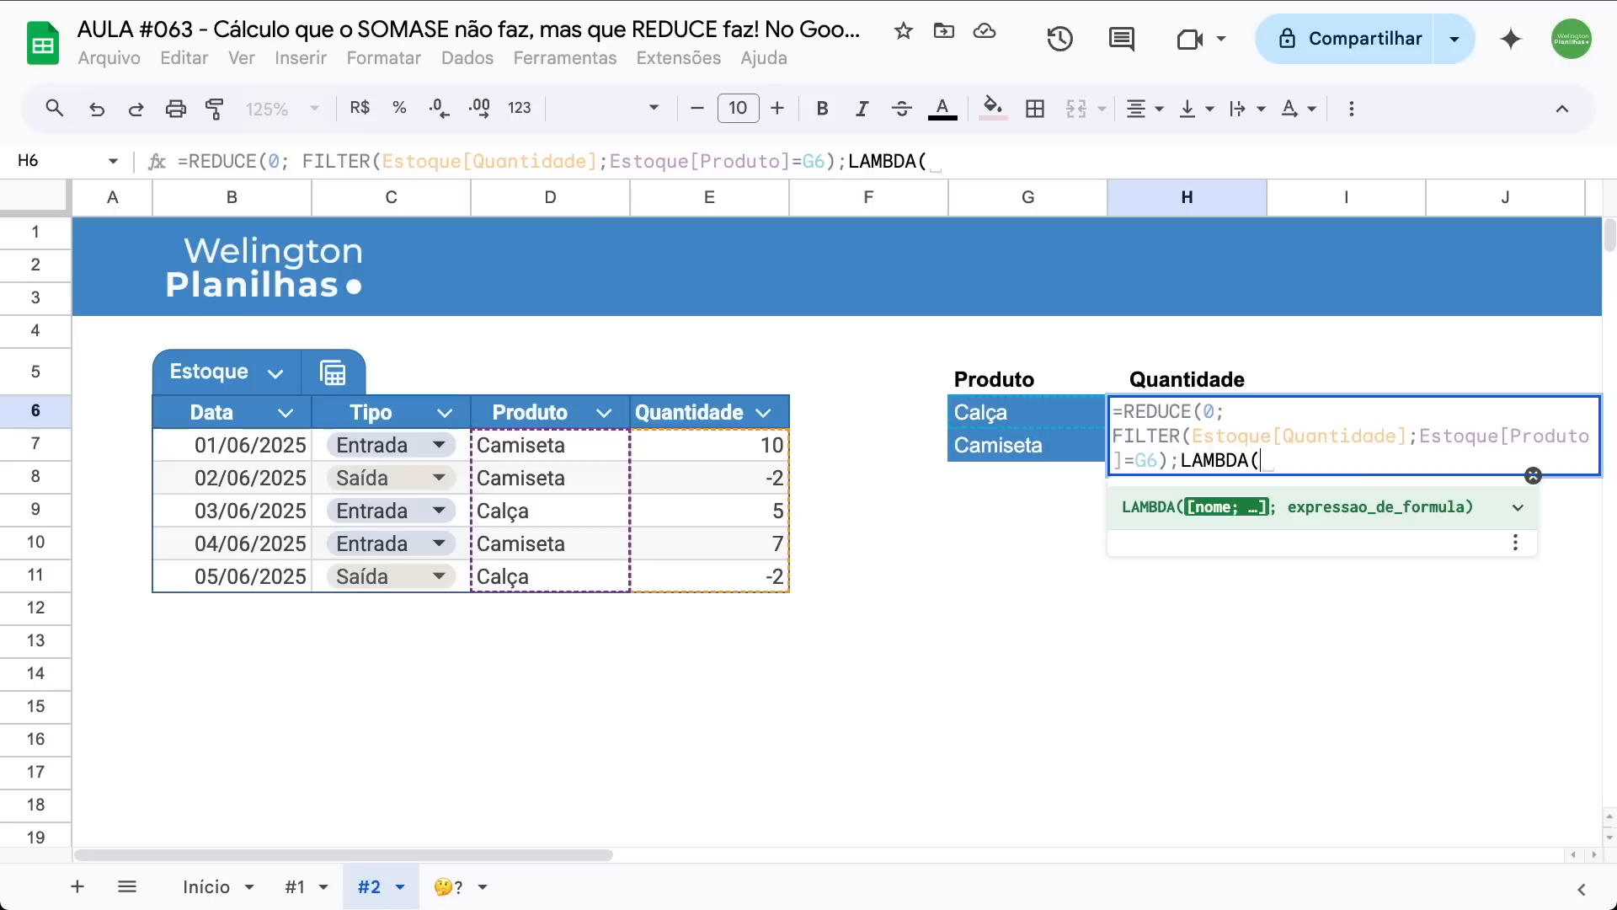
{"action": "type", "text": "a"}
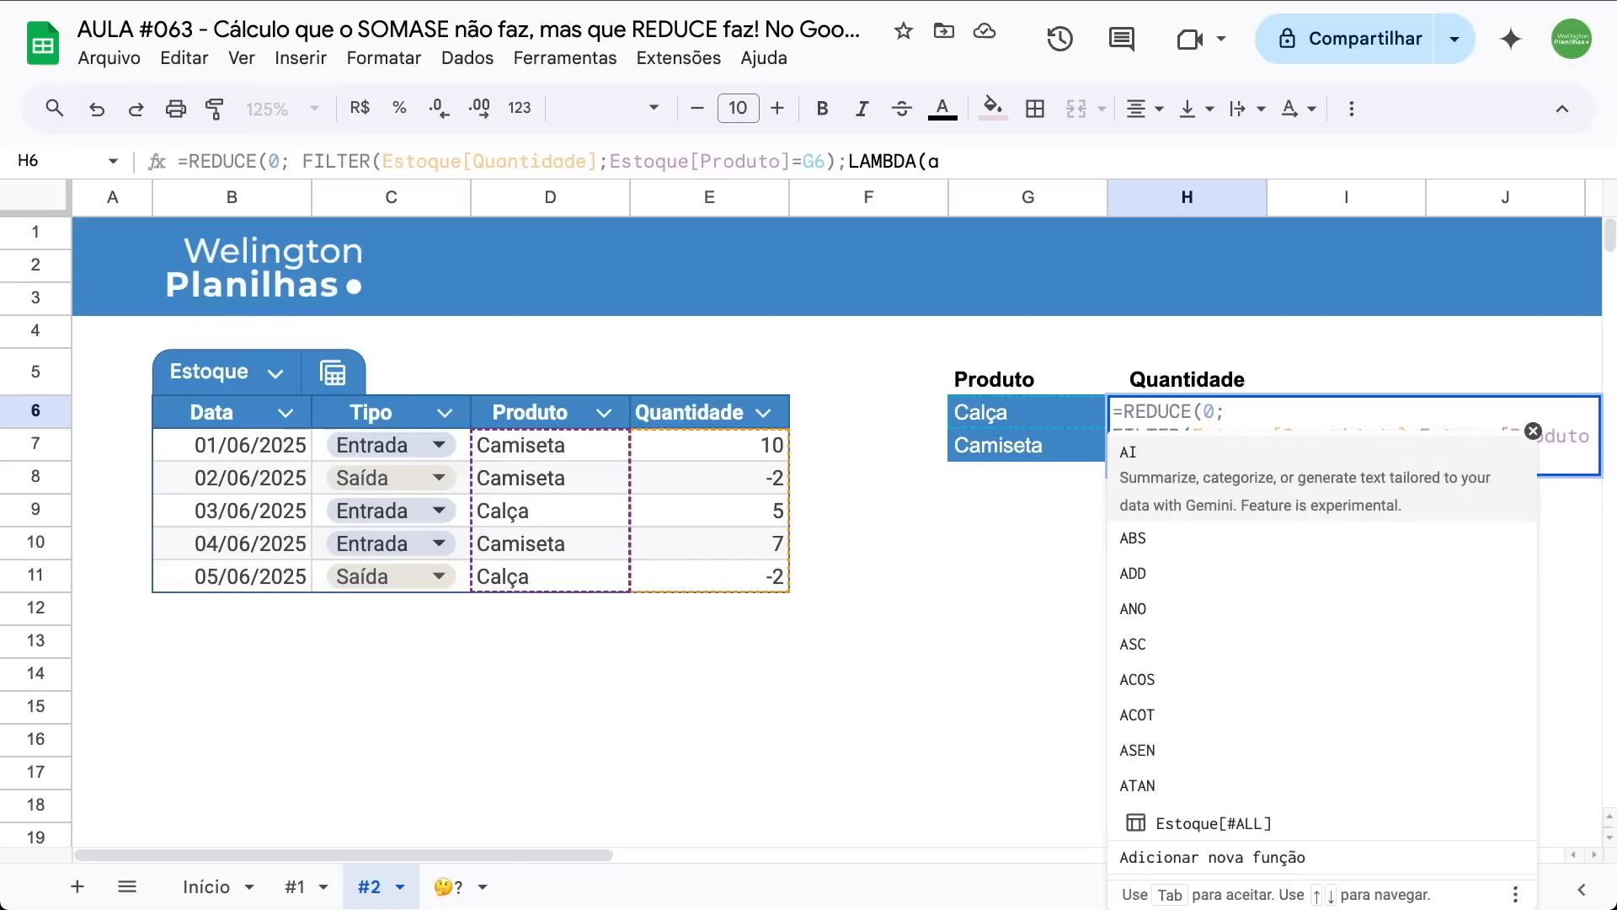
{"action": "type", "text": ";b"}
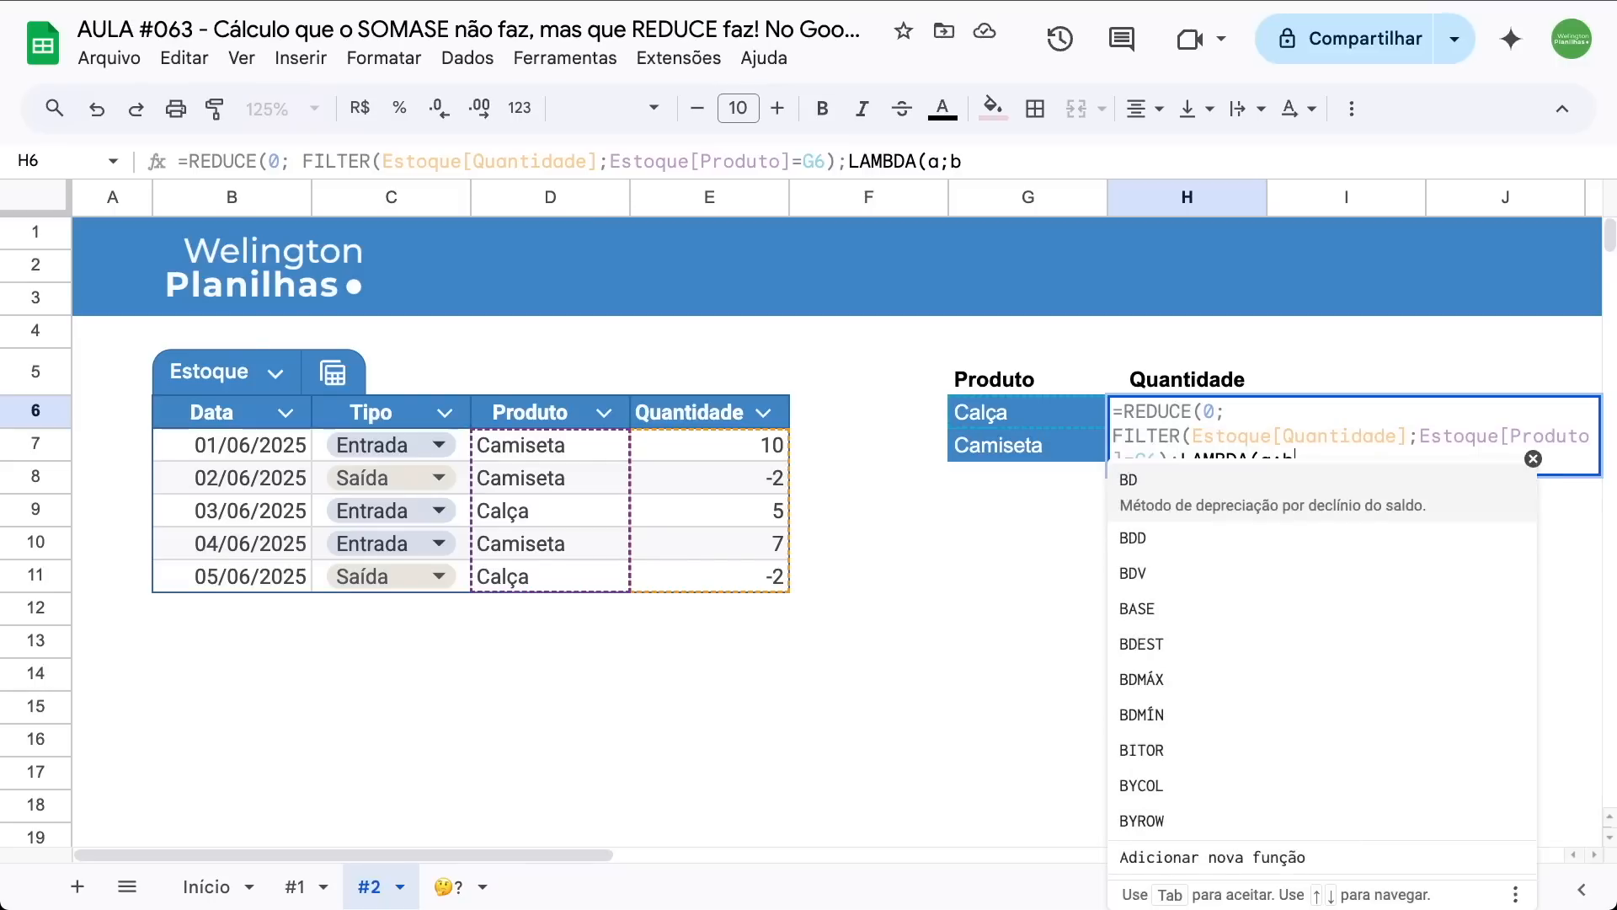
{"action": "type", "text": ";"}
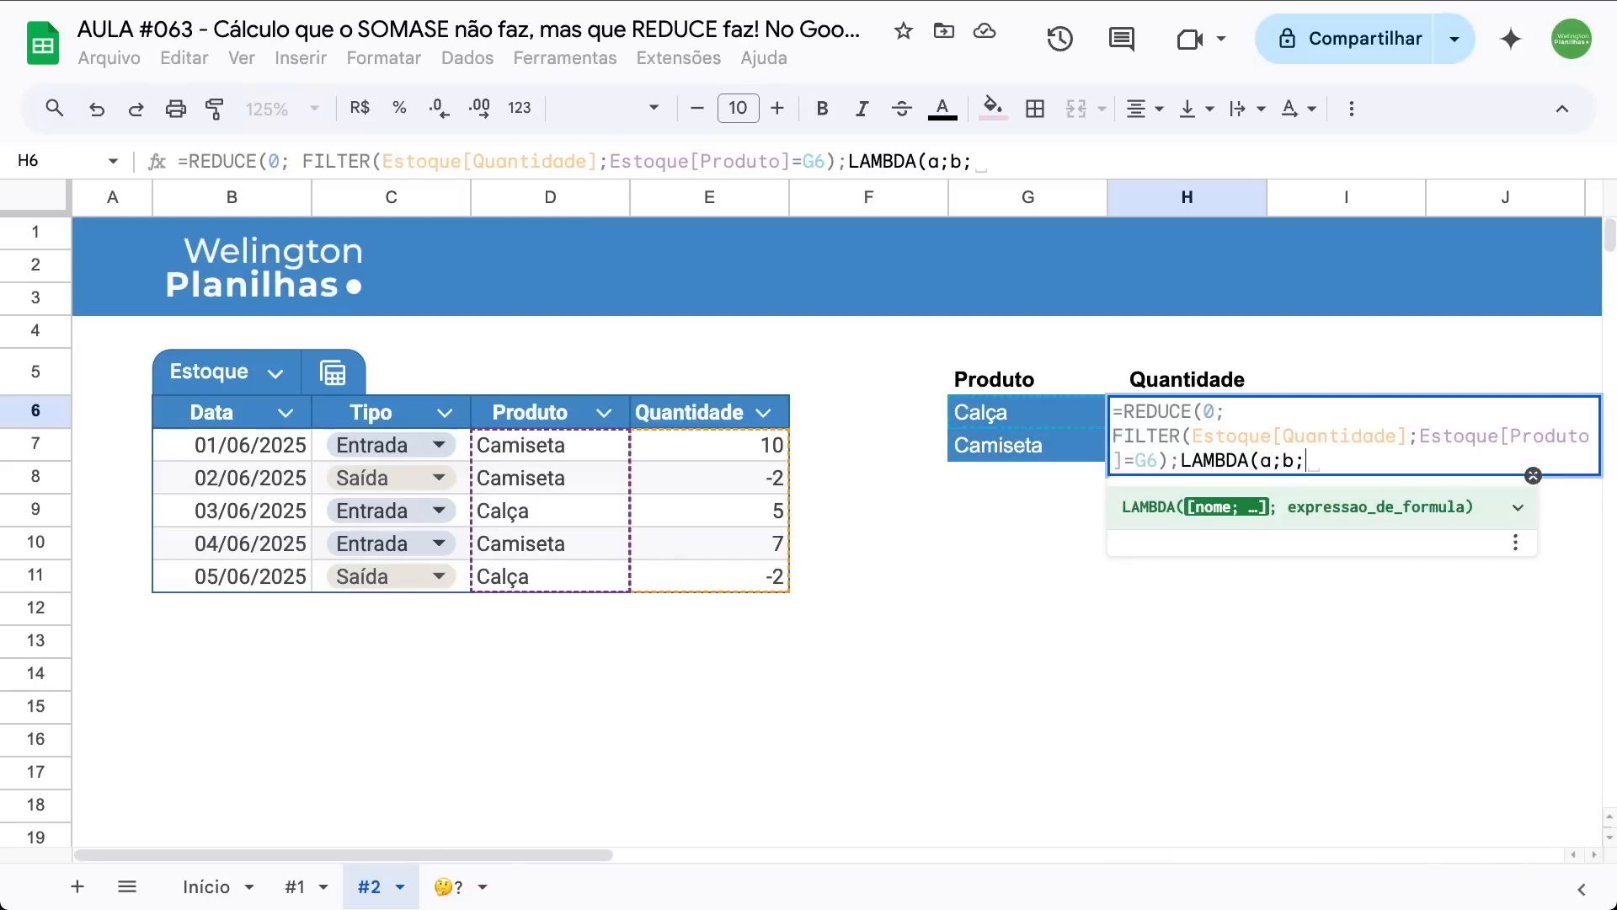
{"action": "type", "text": "a"}
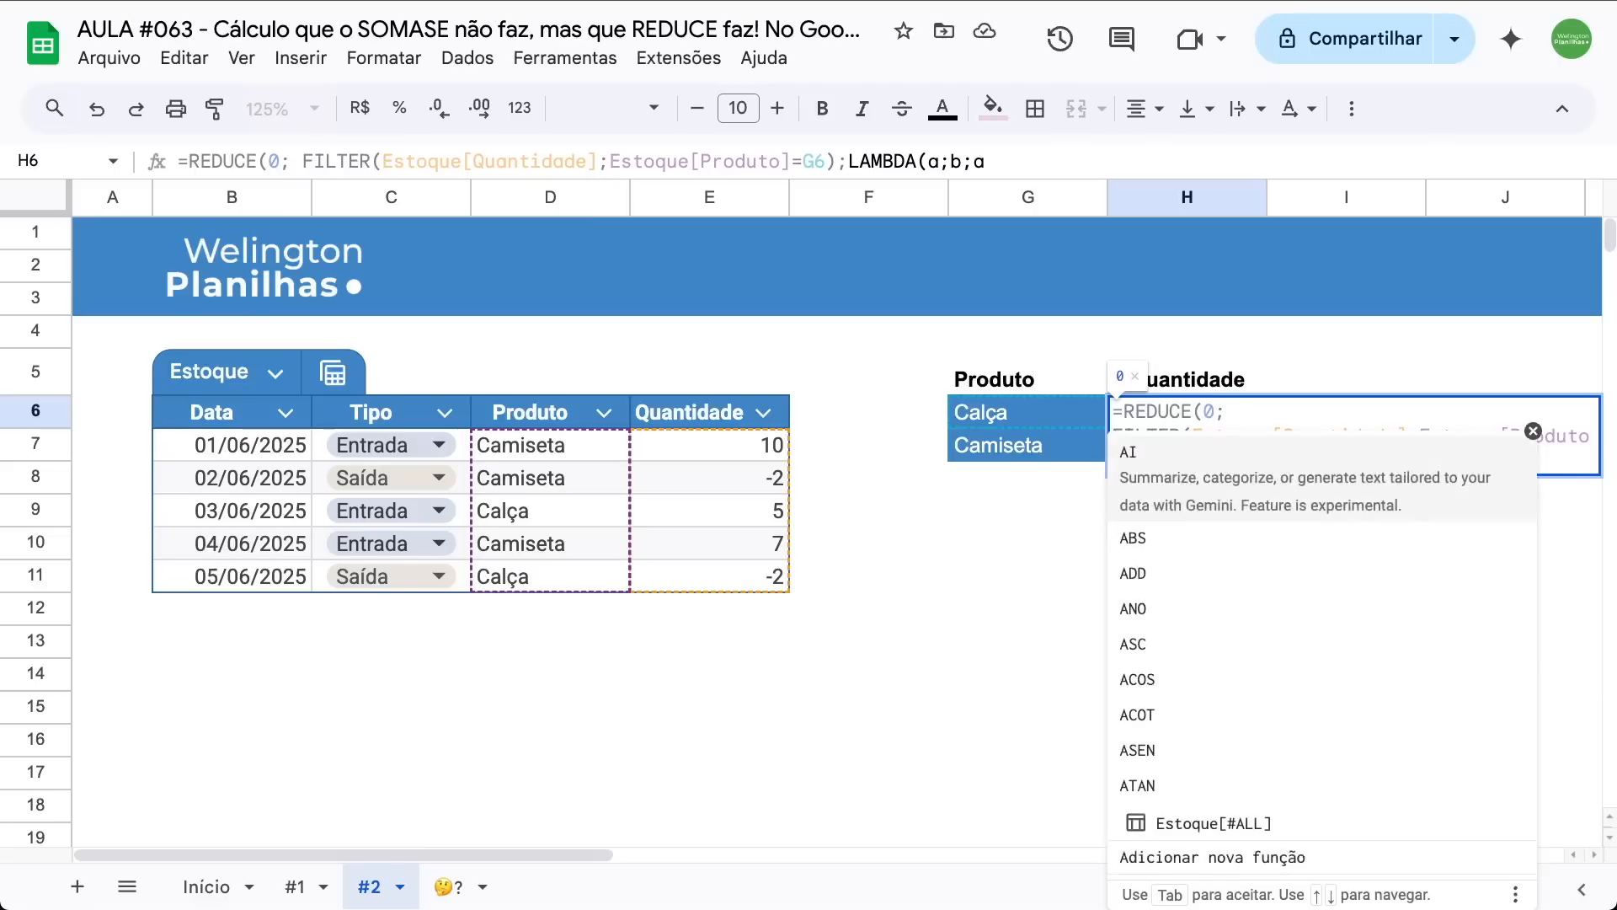
{"action": "type", "text": "+b"}
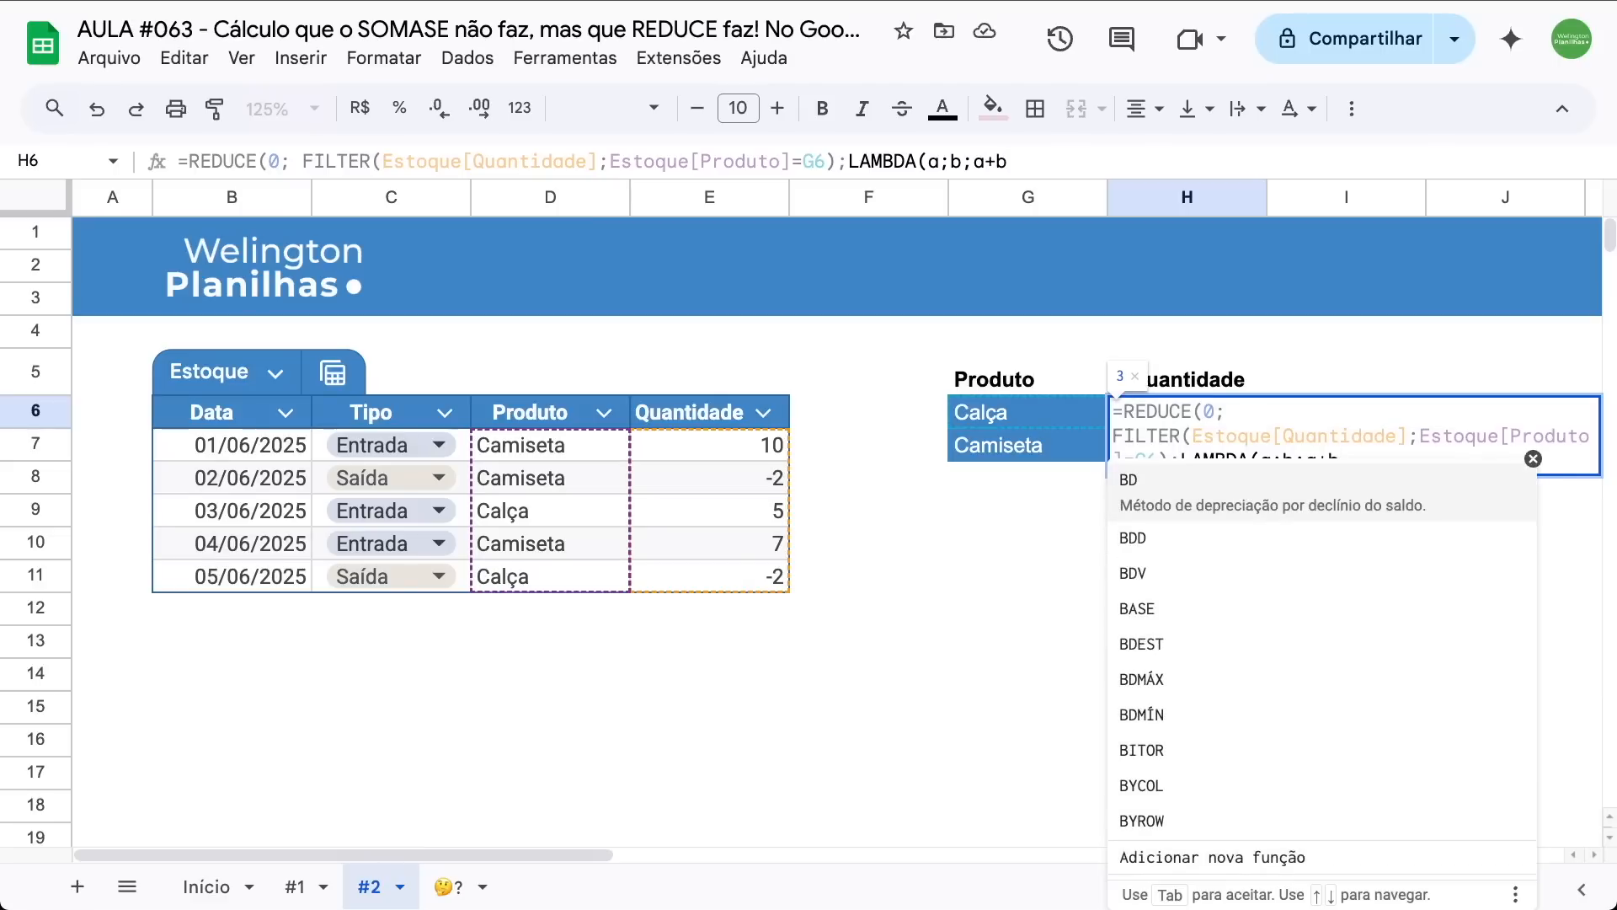
{"action": "type", "text": ")"}
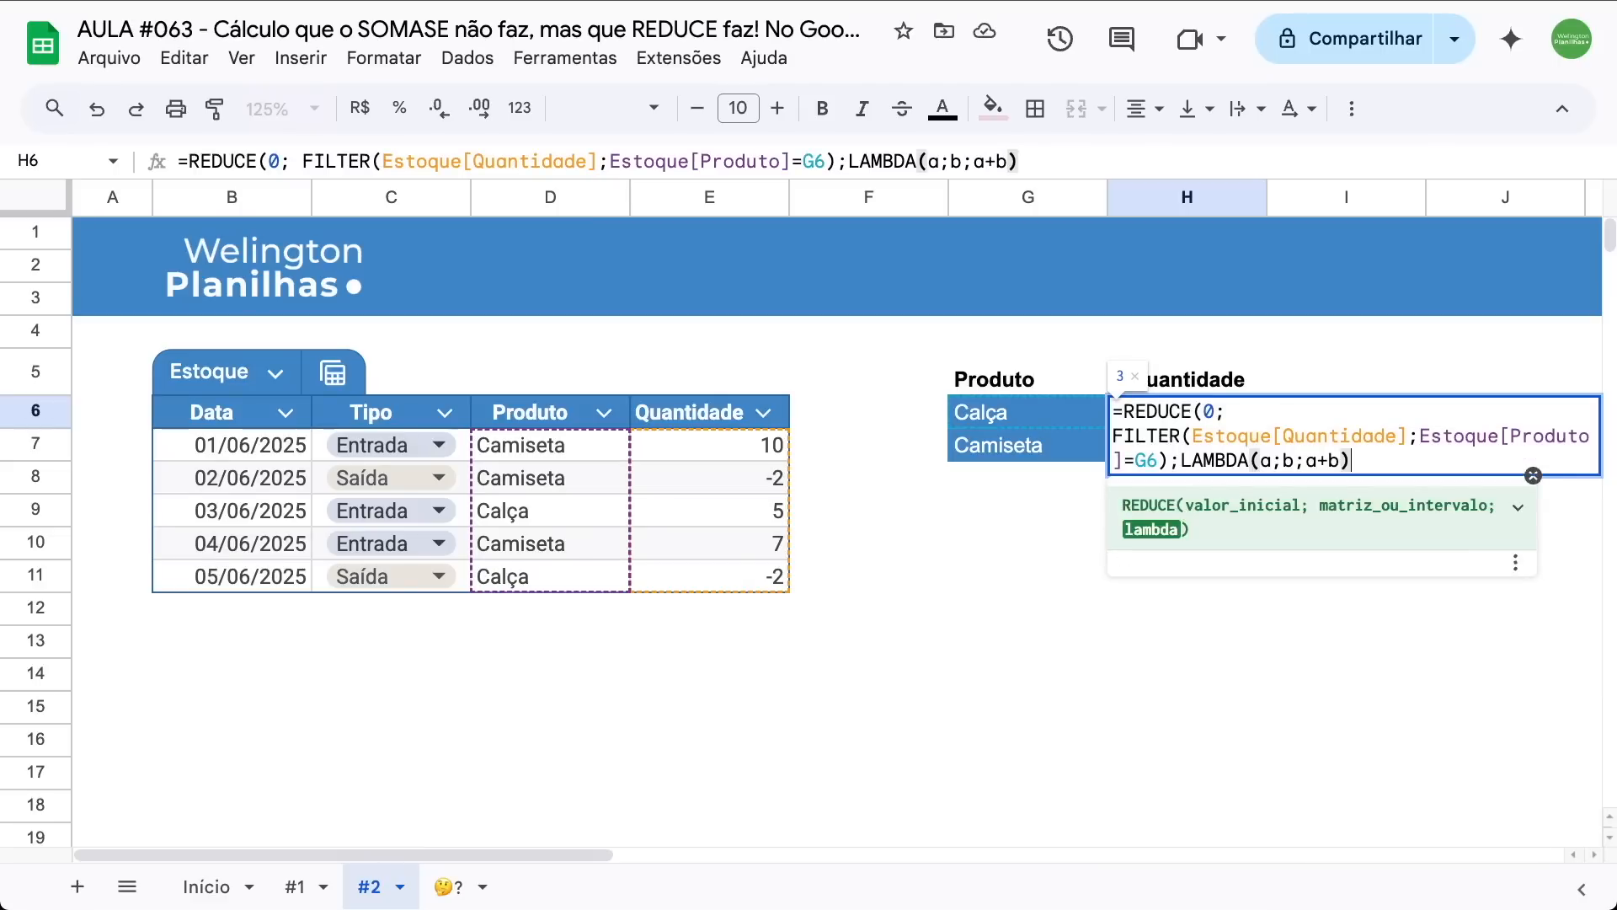
{"action": "type", "text": ")"}
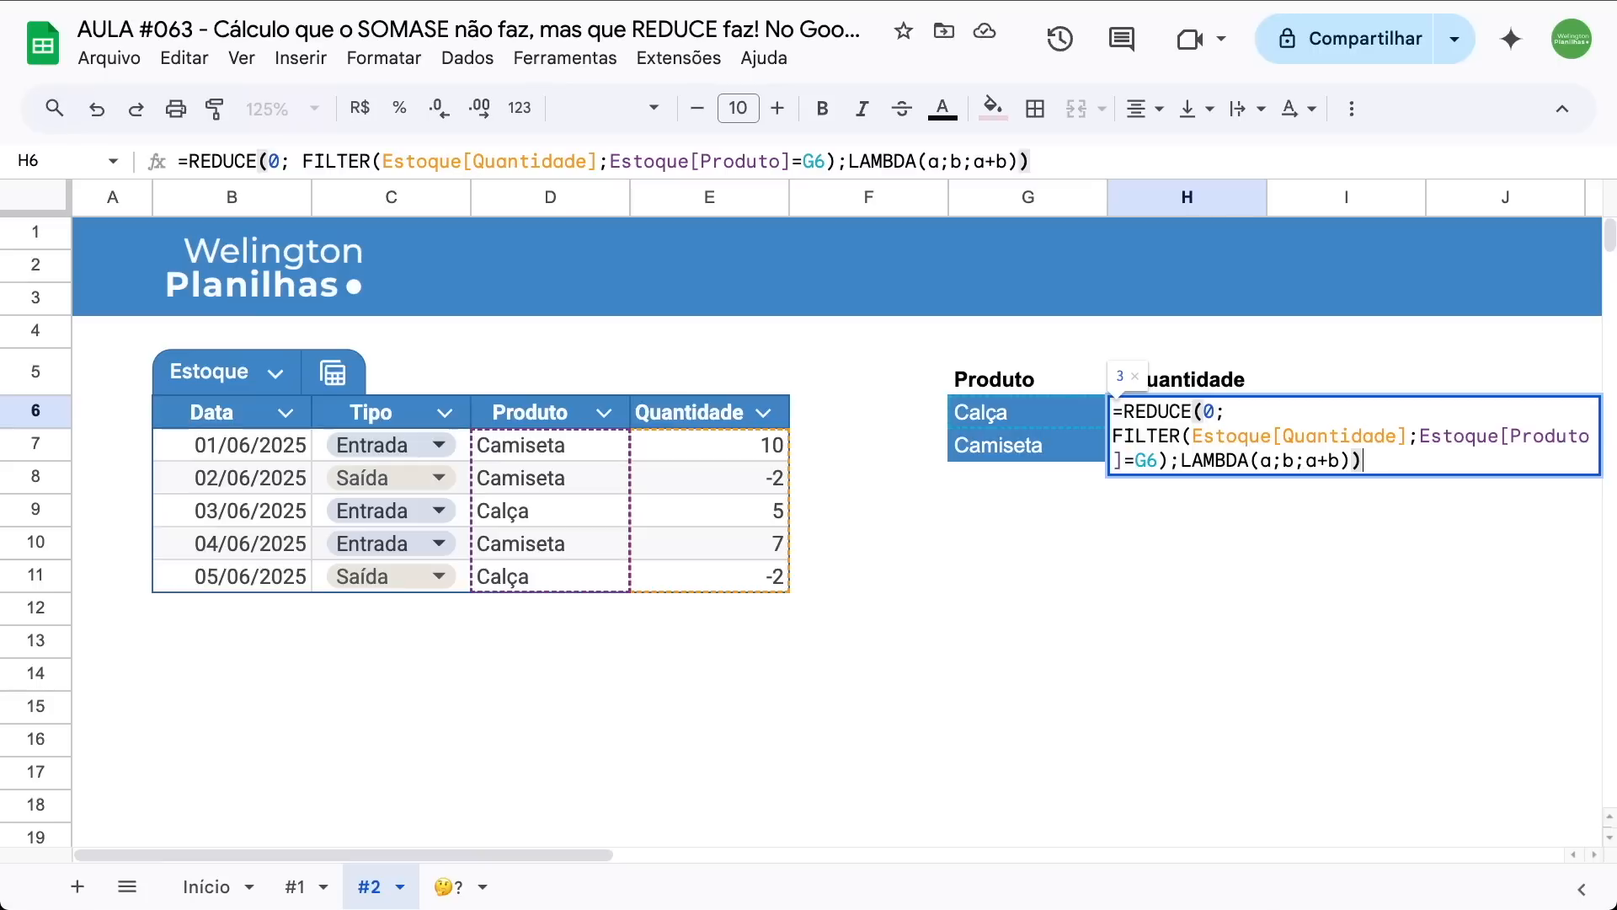
{"action": "key", "text": "Return"}
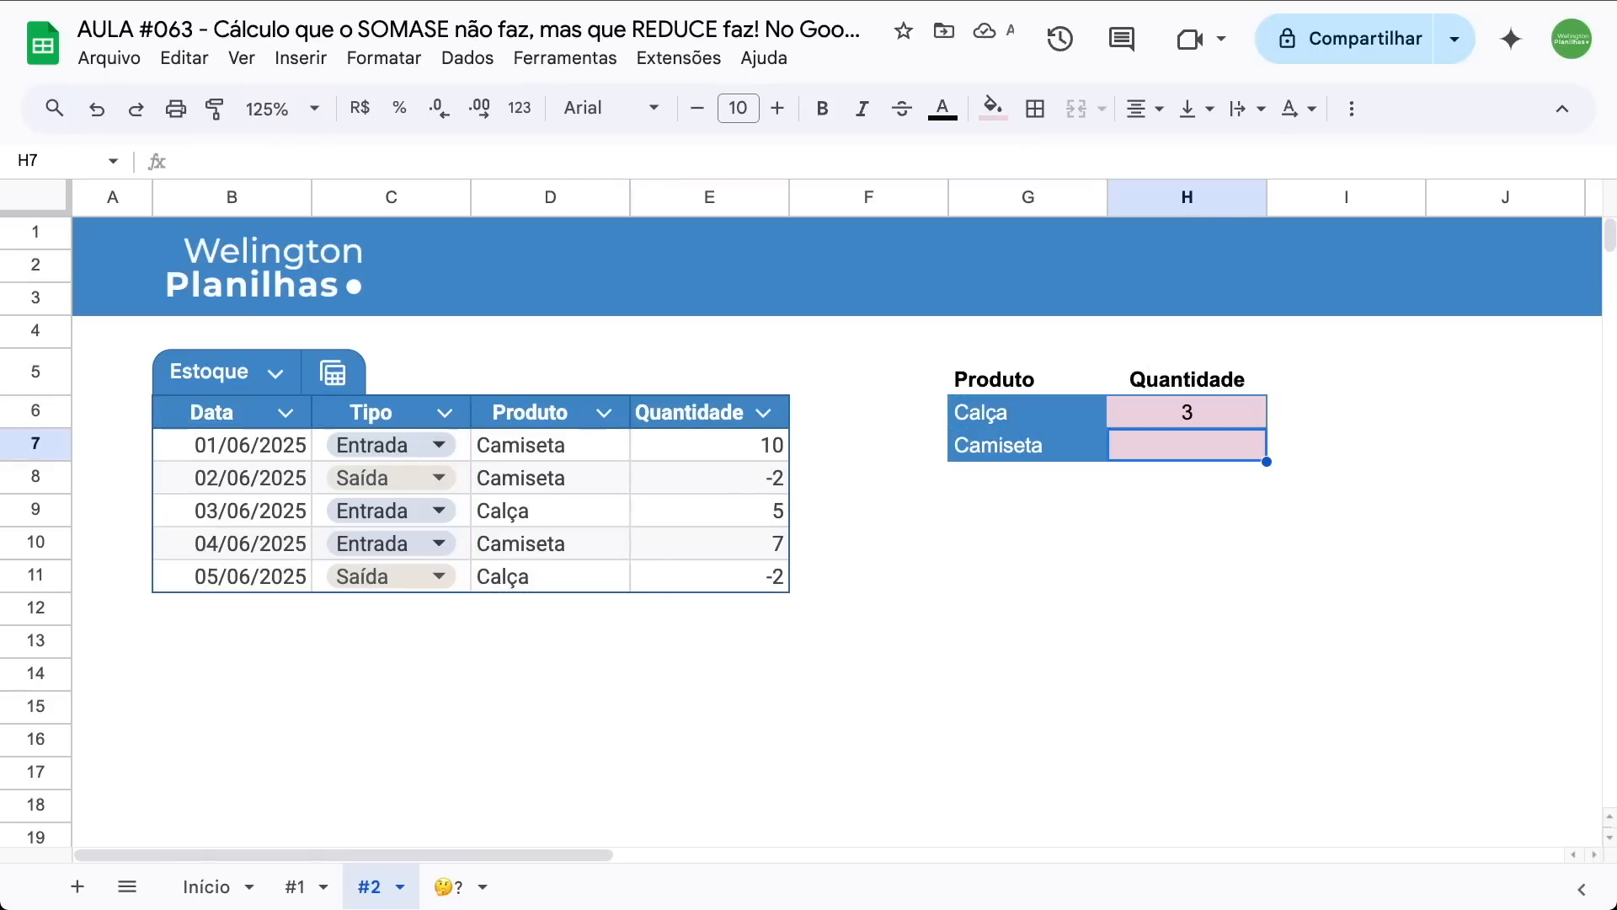
Copy the REDUCE formula from H6 down to H7 for Camiseta
{"action": "left_click", "coordinate": [1173, 396]}
{"action": "left_click_drag", "start_coordinate": [1264, 427], "coordinate": [1264, 448]}
{"action": "left_click", "coordinate": [1191, 448]}
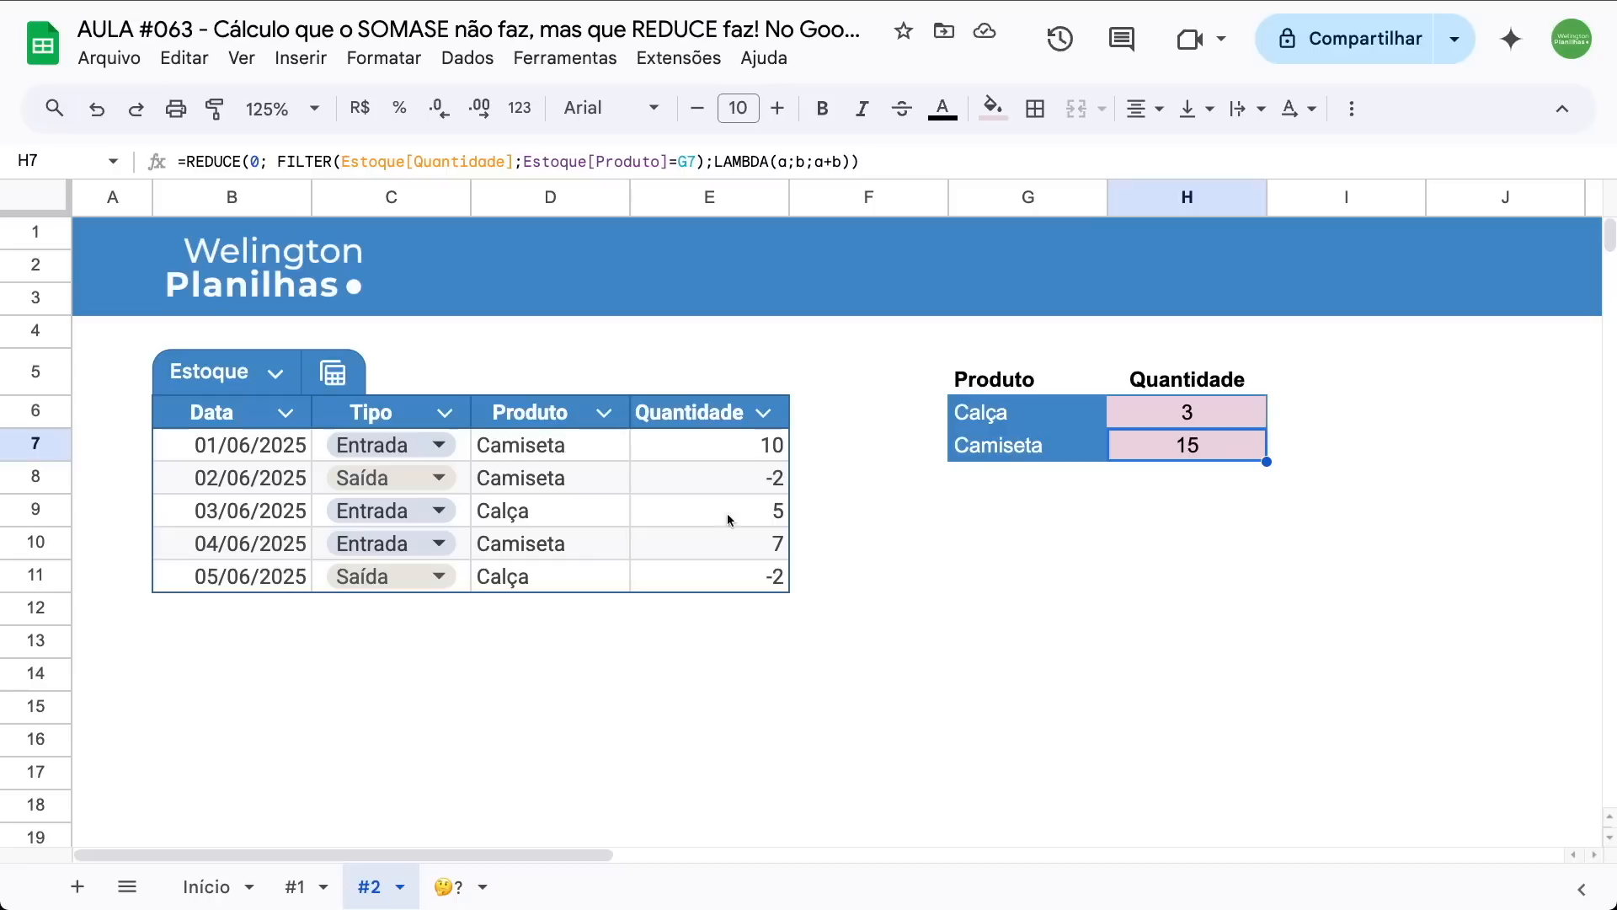
Add a row 12 to the Estoque table with date 06/06/2025, type Saída, product Calça and quantity -4
{"action": "left_click_drag", "start_coordinate": [232, 543], "coordinate": [308, 608]}
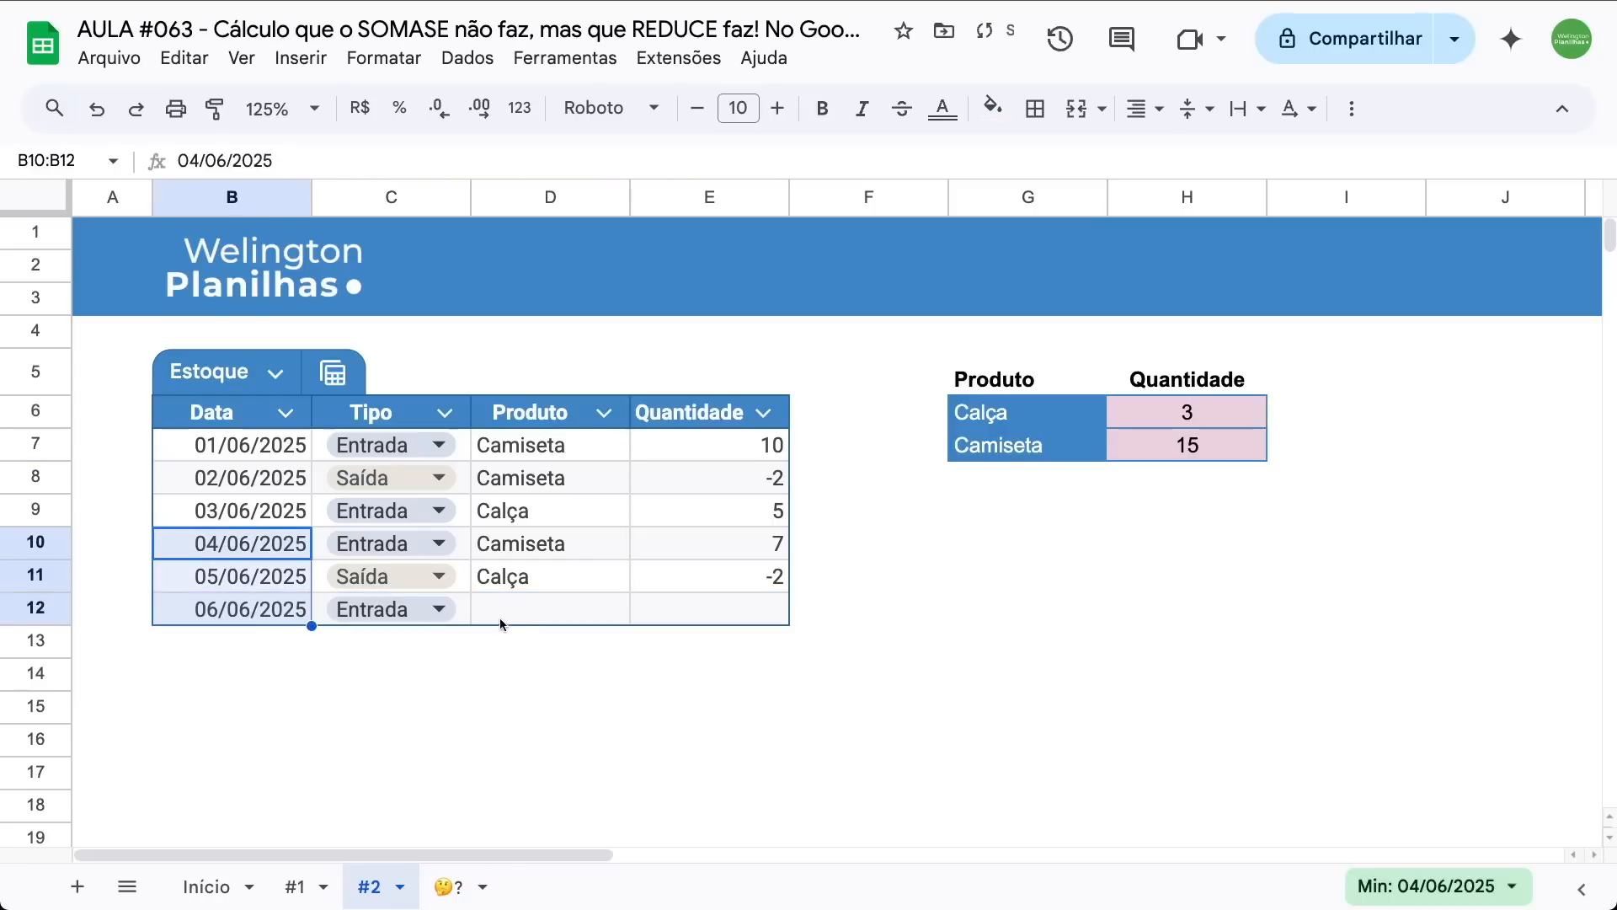
{"action": "left_click", "coordinate": [524, 613]}
{"action": "type", "text": "Calça"}
{"action": "key", "text": "Tab"}
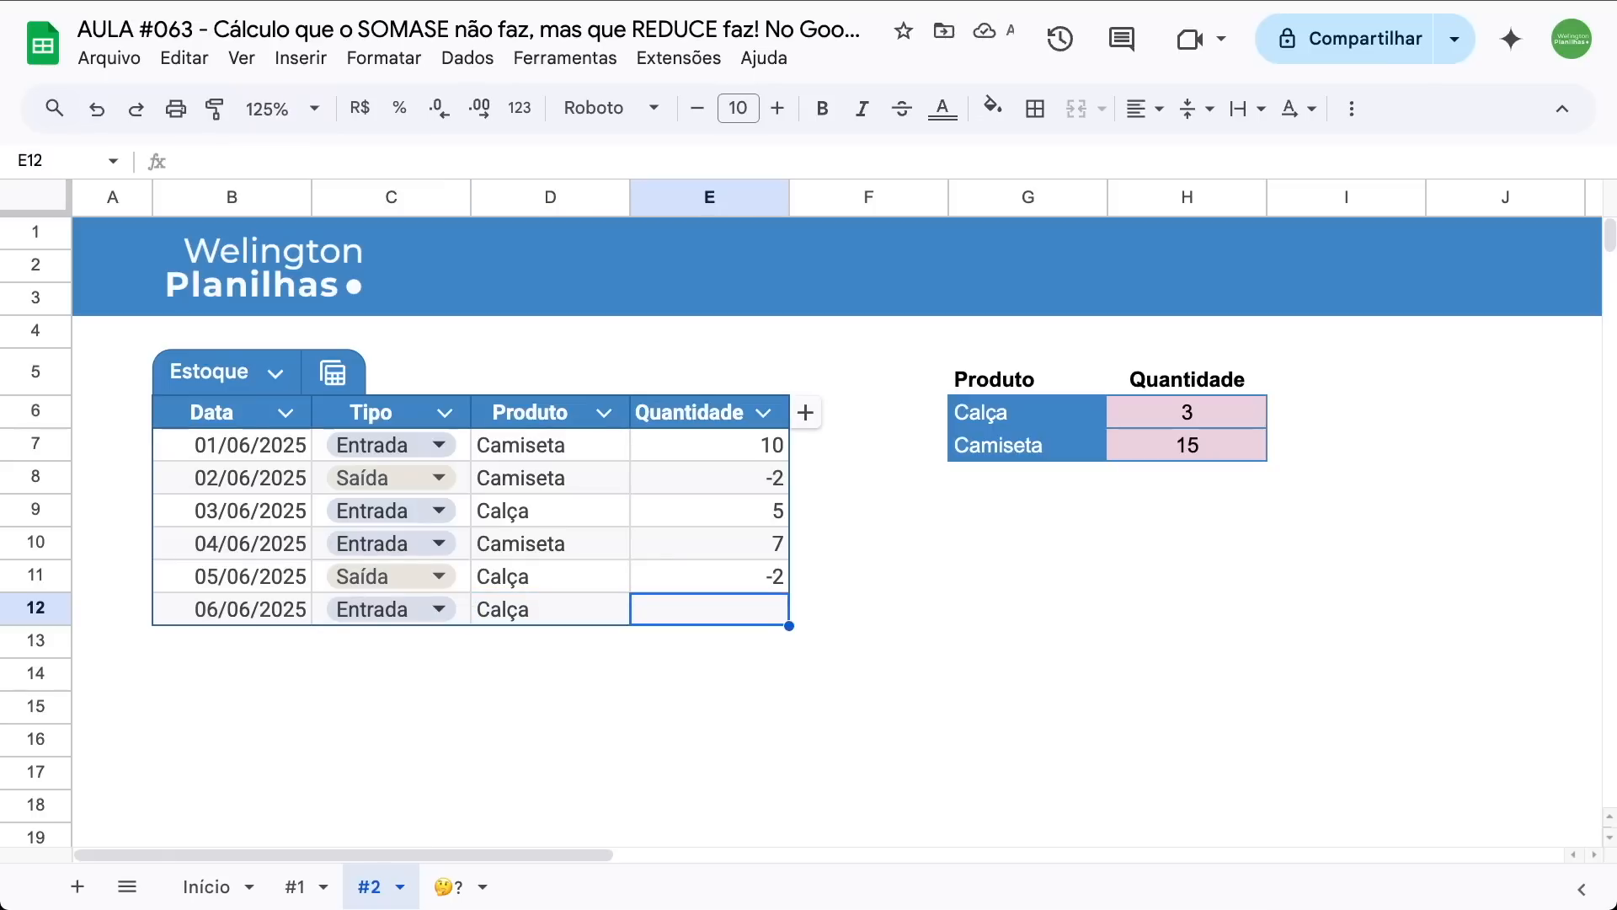
{"action": "type", "text": "-4"}
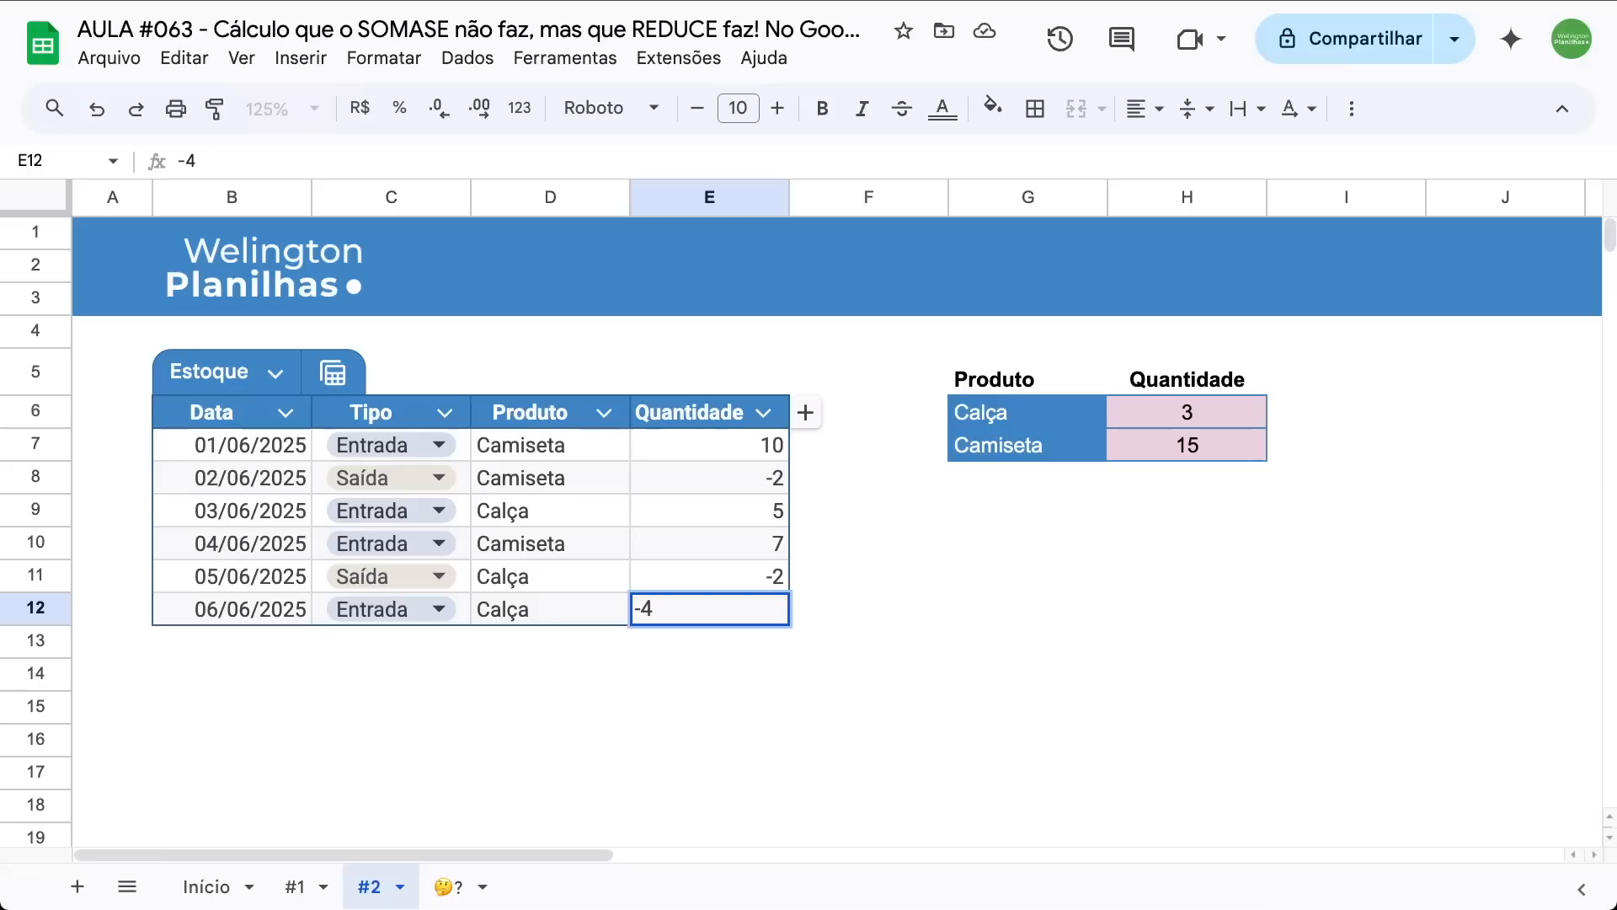
{"action": "key", "text": "Return"}
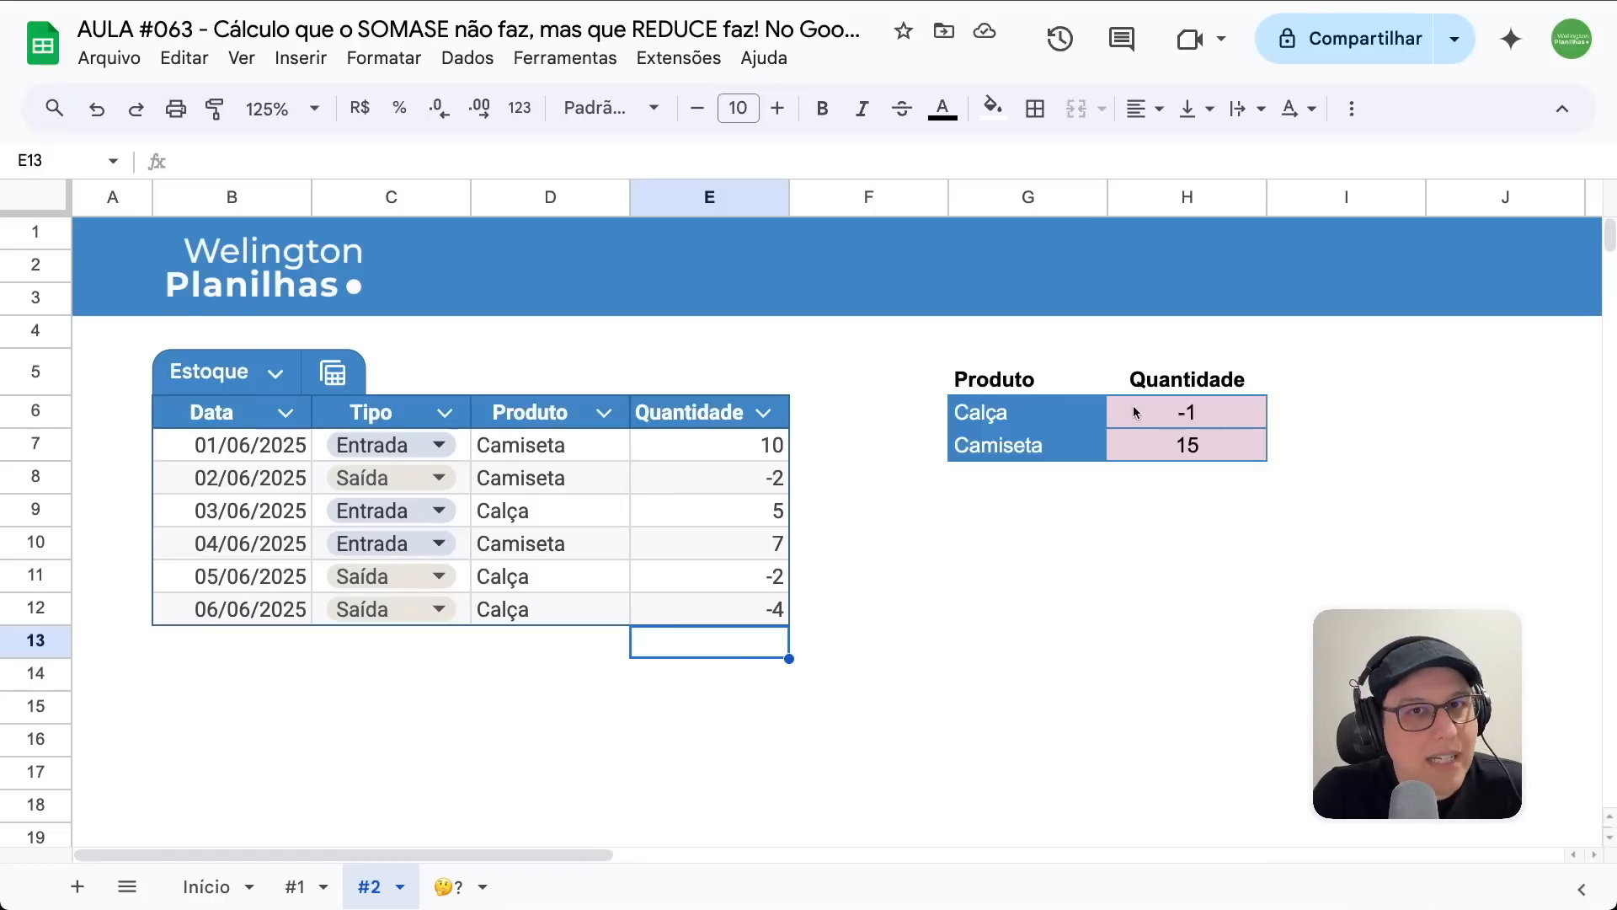
Open sheet 🤔? and go through the LAMBDA series topics from Função LAMBDA in C8 to Função MAKEARRAY in C14
{"action": "left_click", "coordinate": [455, 886]}
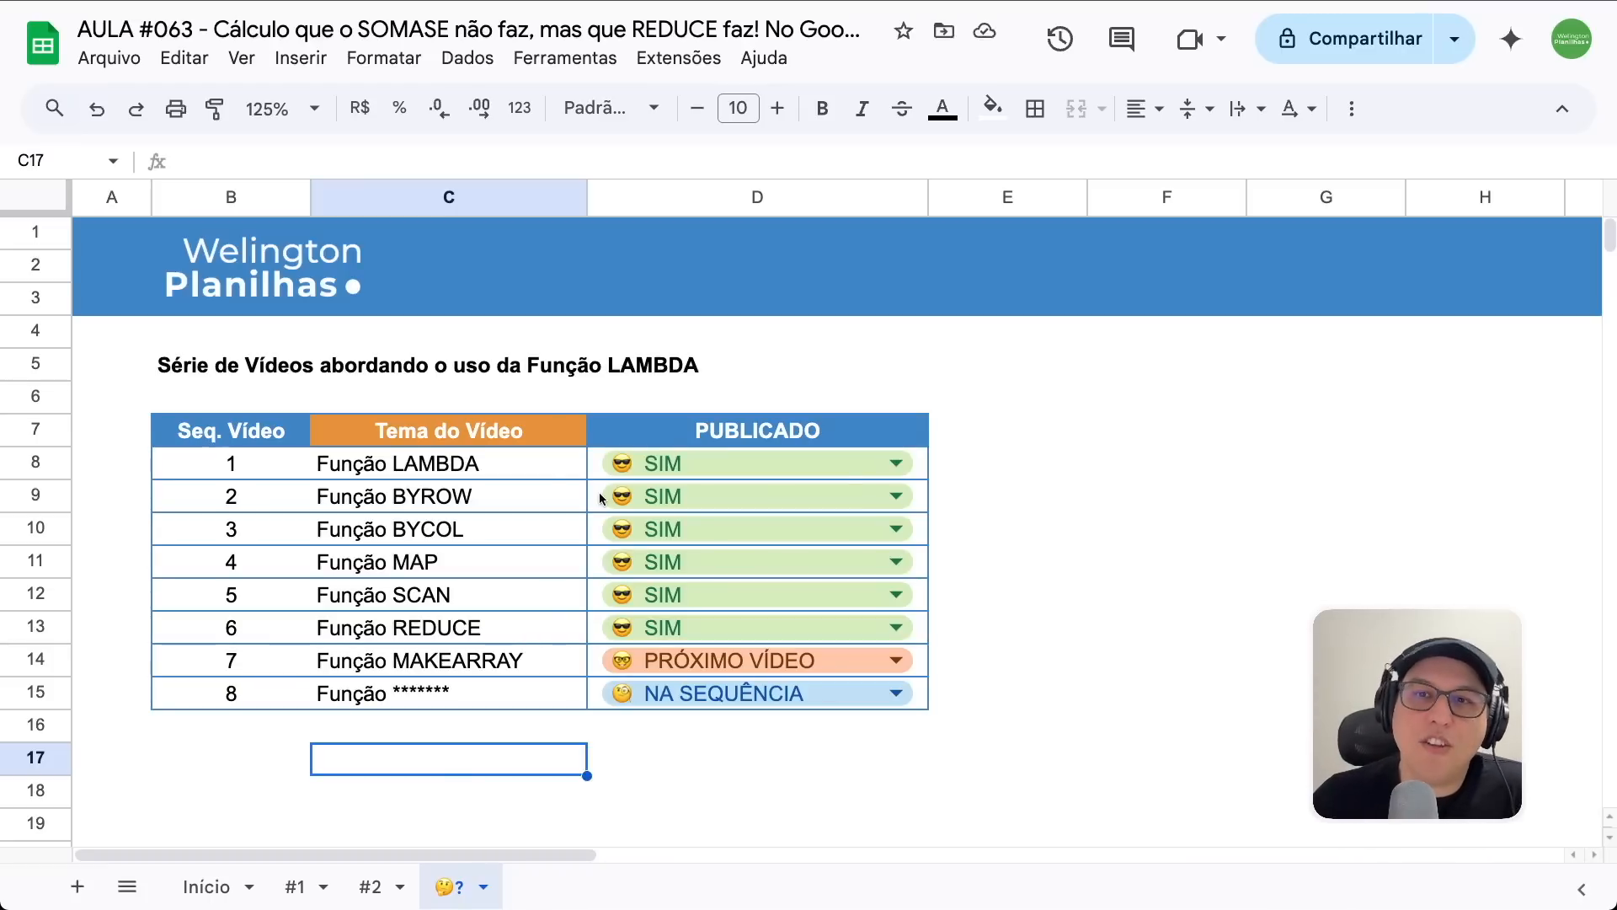
{"action": "left_click", "coordinate": [533, 472]}
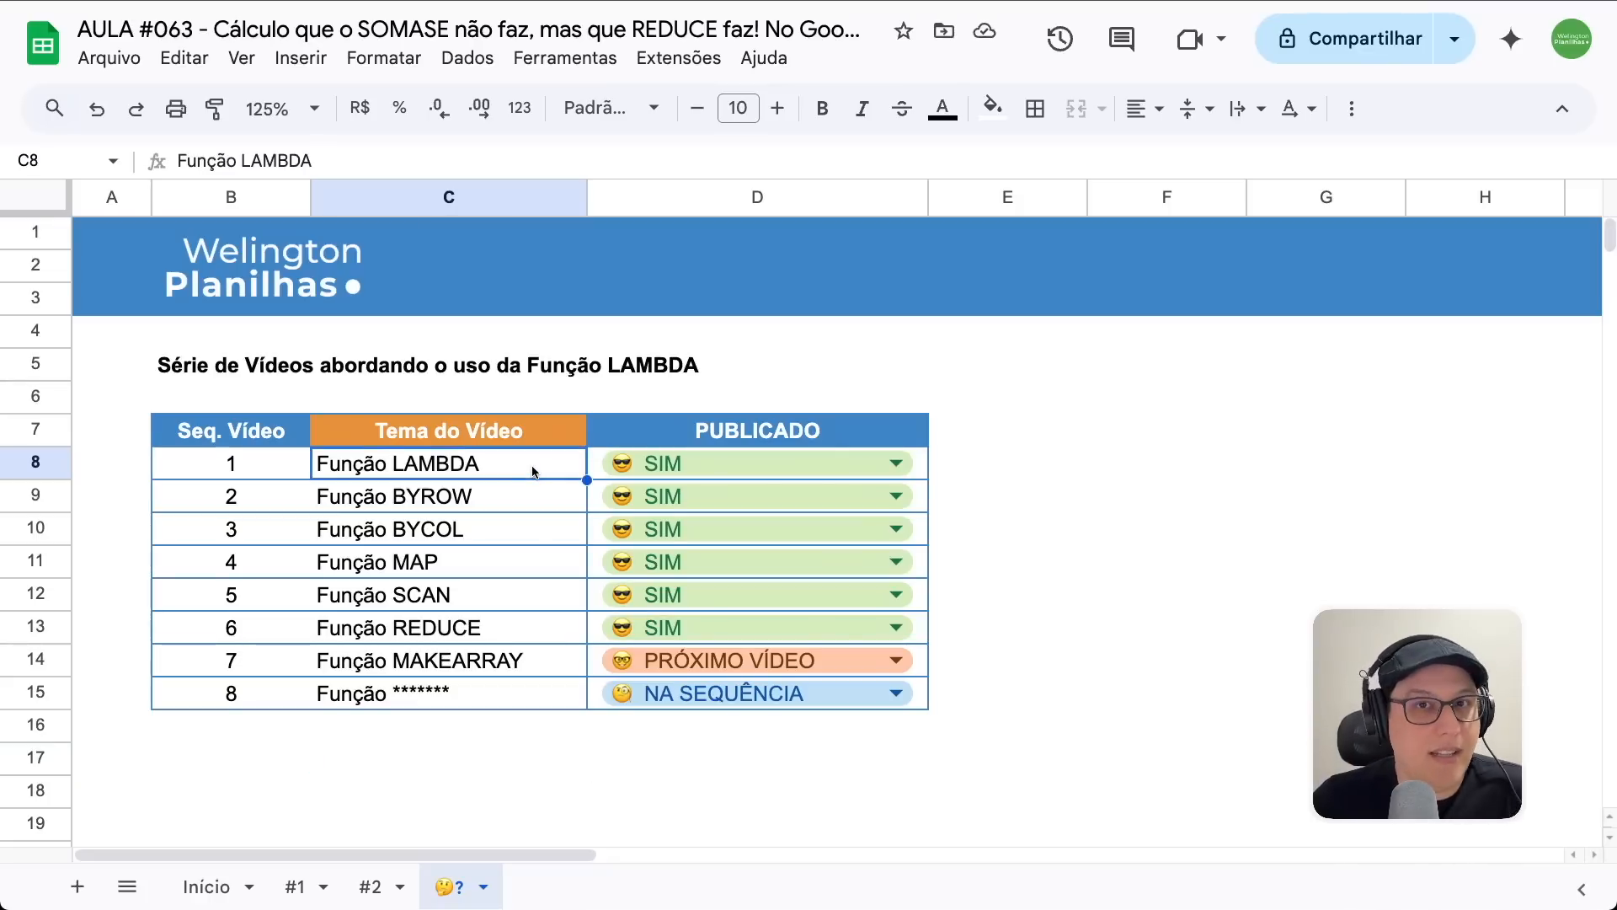
{"action": "left_click", "coordinate": [513, 491]}
{"action": "left_click", "coordinate": [501, 530]}
{"action": "left_click", "coordinate": [489, 557]}
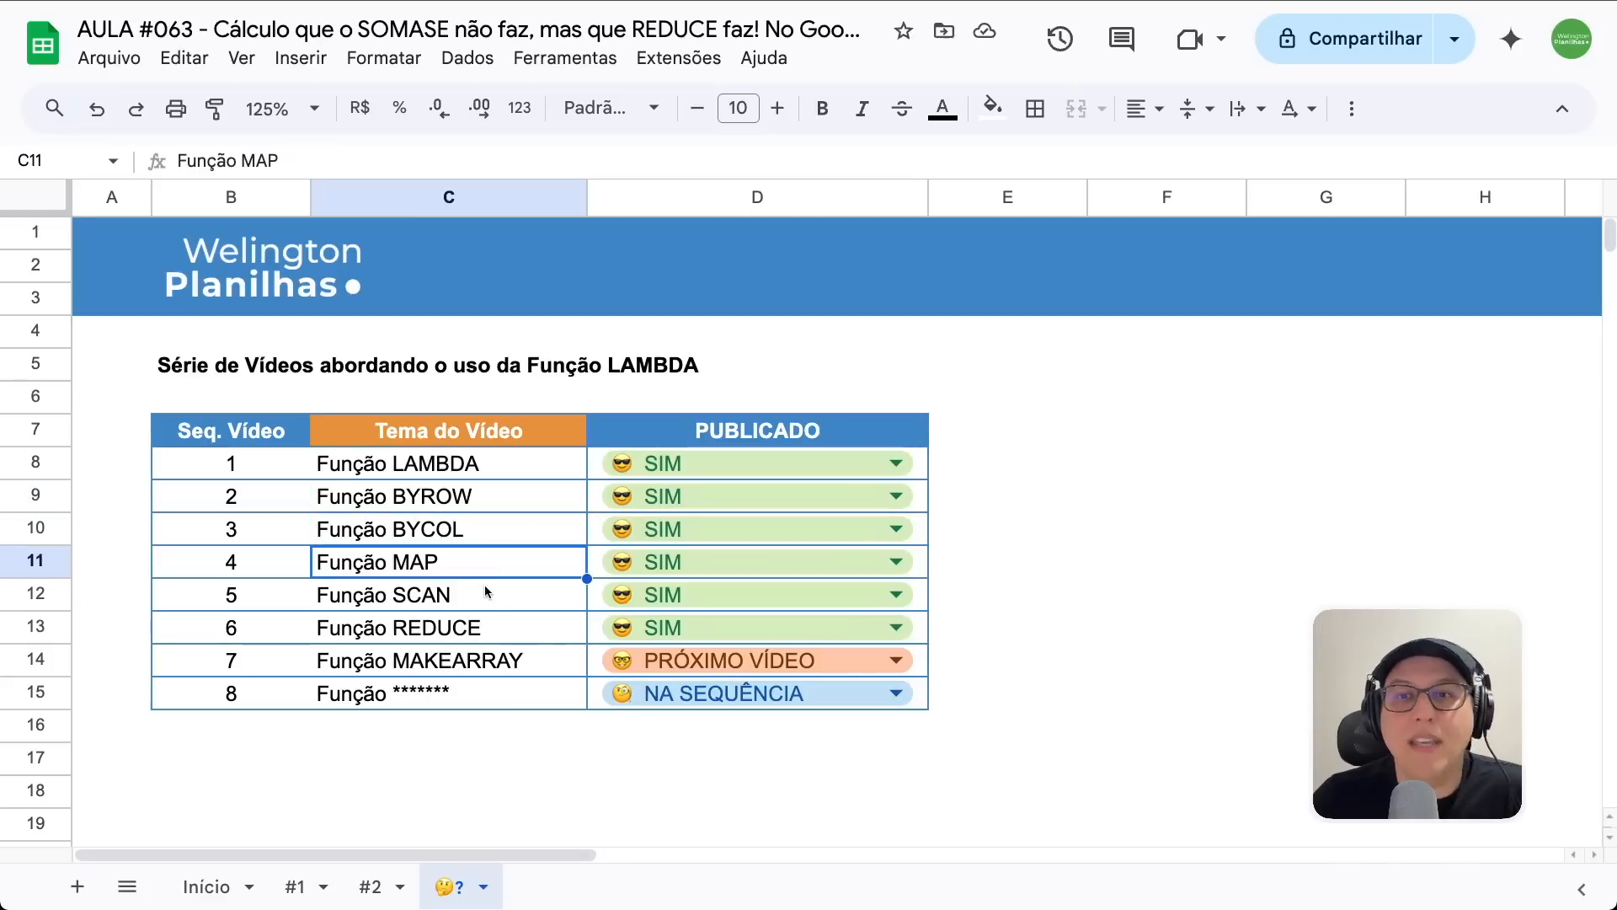
{"action": "left_click", "coordinate": [486, 593]}
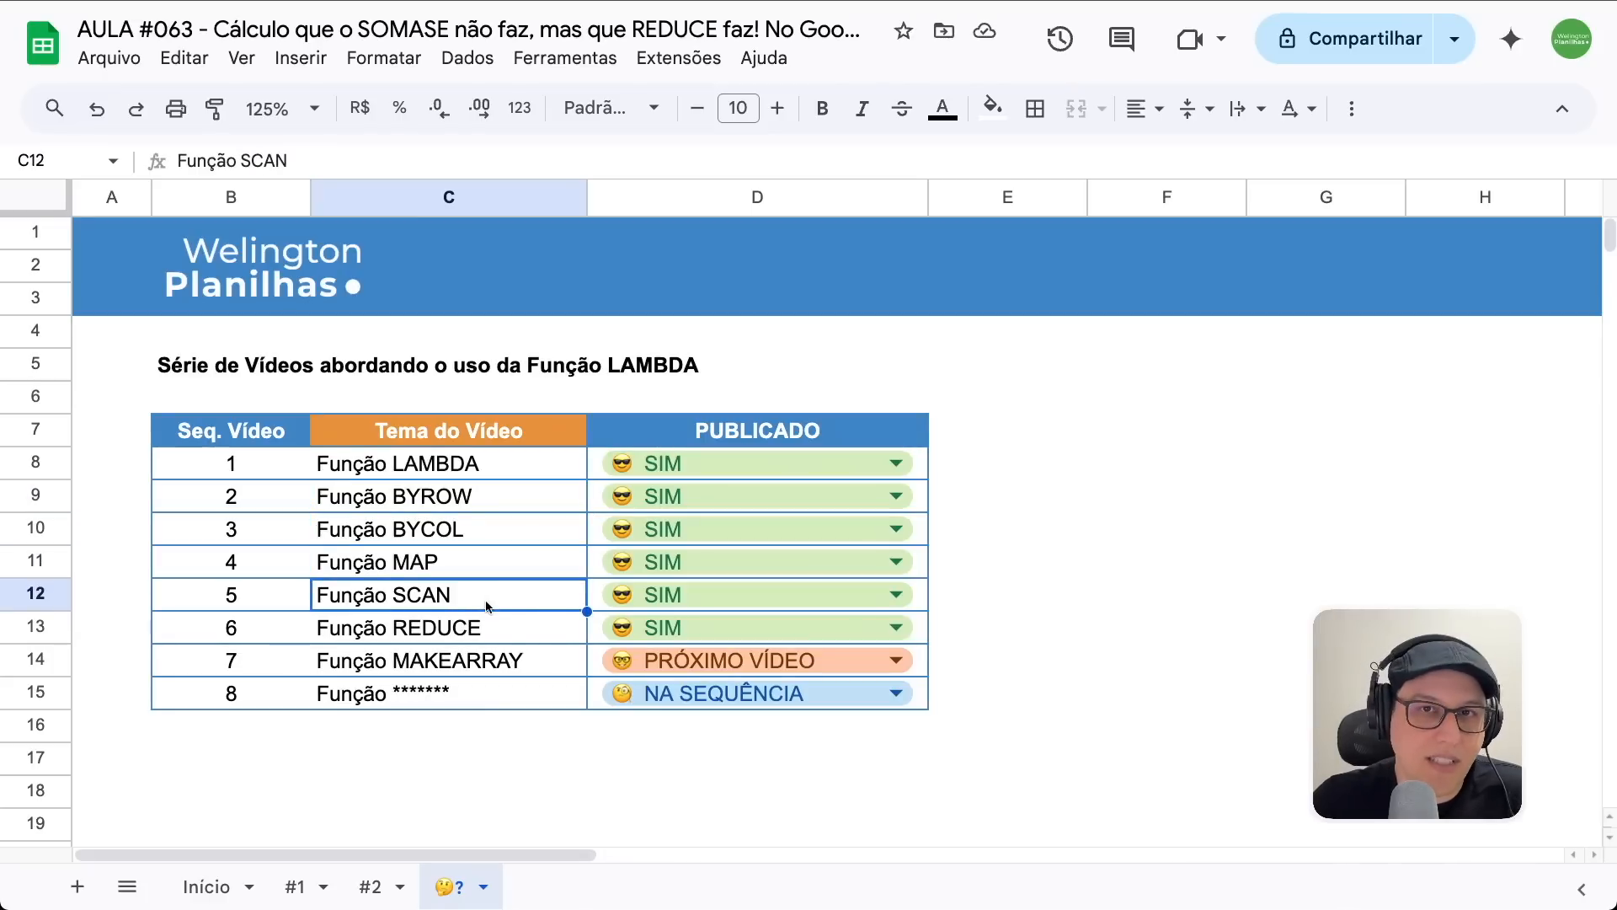
{"action": "left_click", "coordinate": [490, 628]}
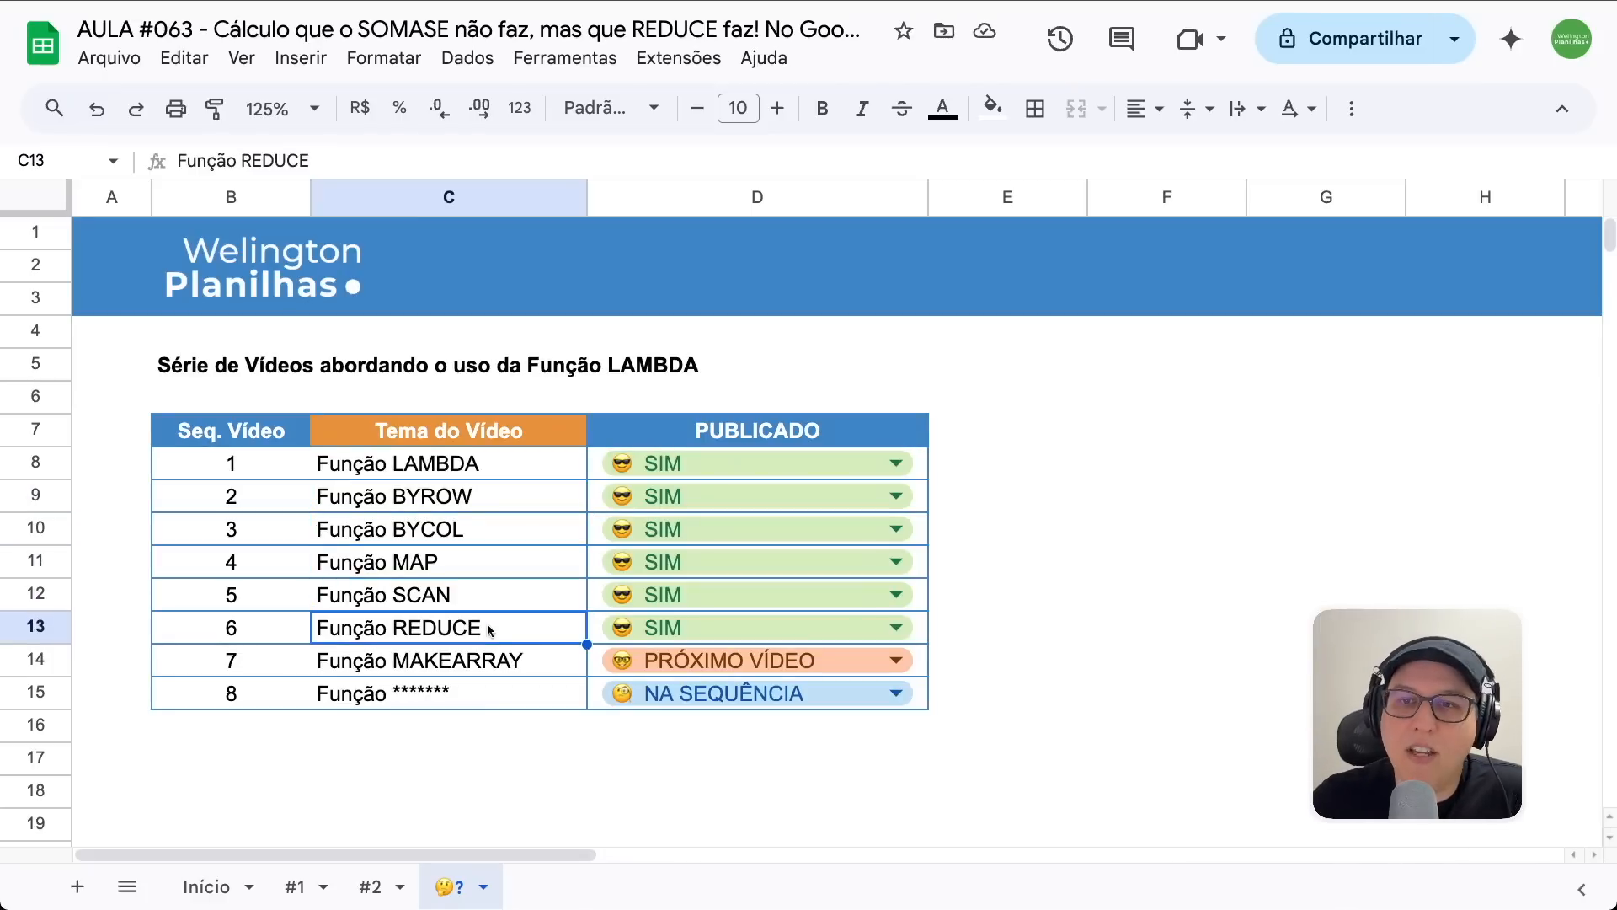
{"action": "left_click", "coordinate": [539, 656]}
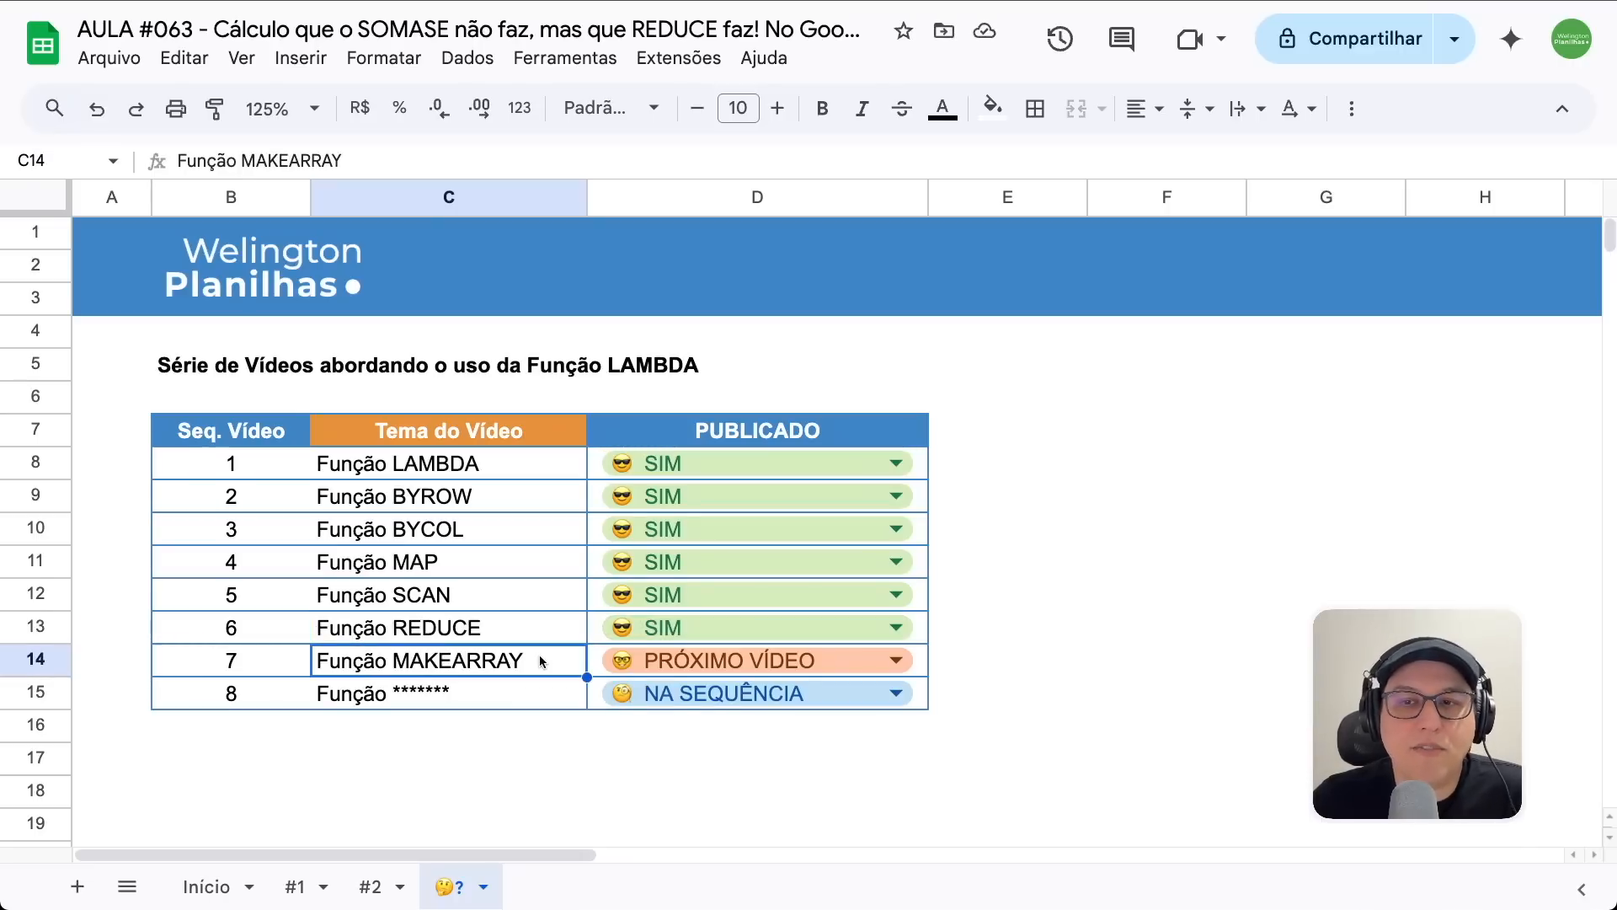